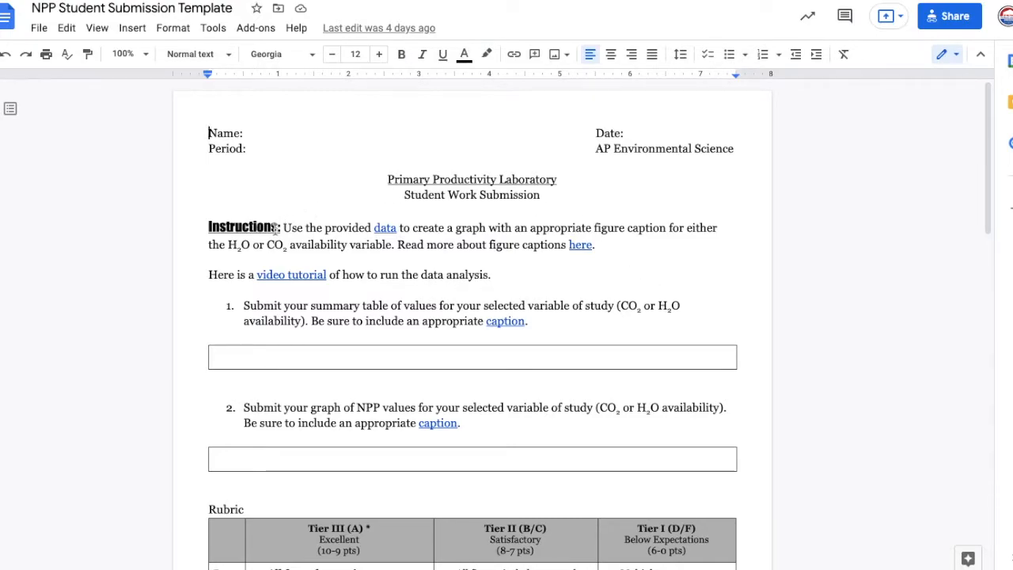
# - Preview the Student NPP Data sheet linked in the instructions, and open the linked Figure Captions document
pyautogui.click(379, 229)
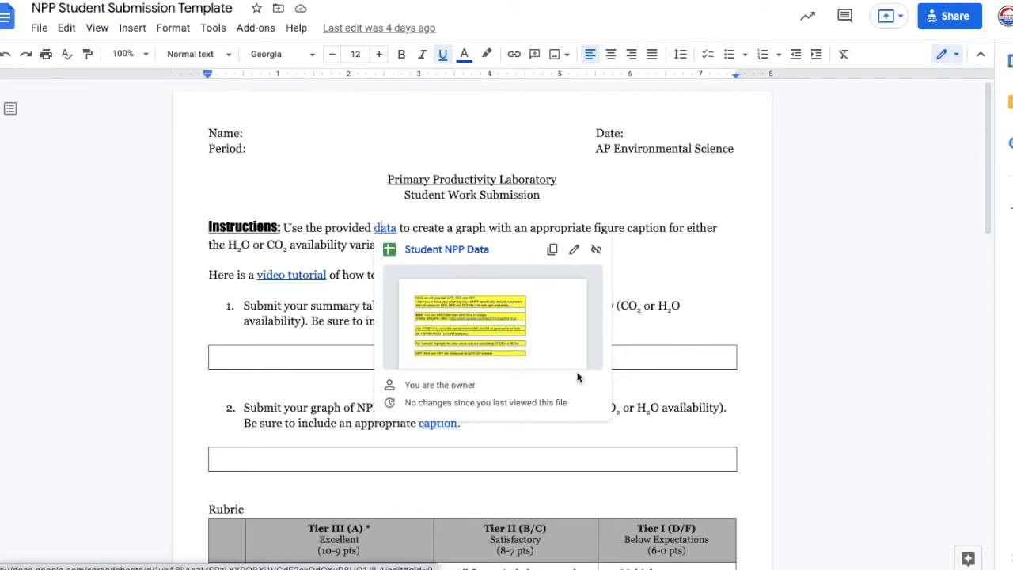
pyautogui.click(413, 227)
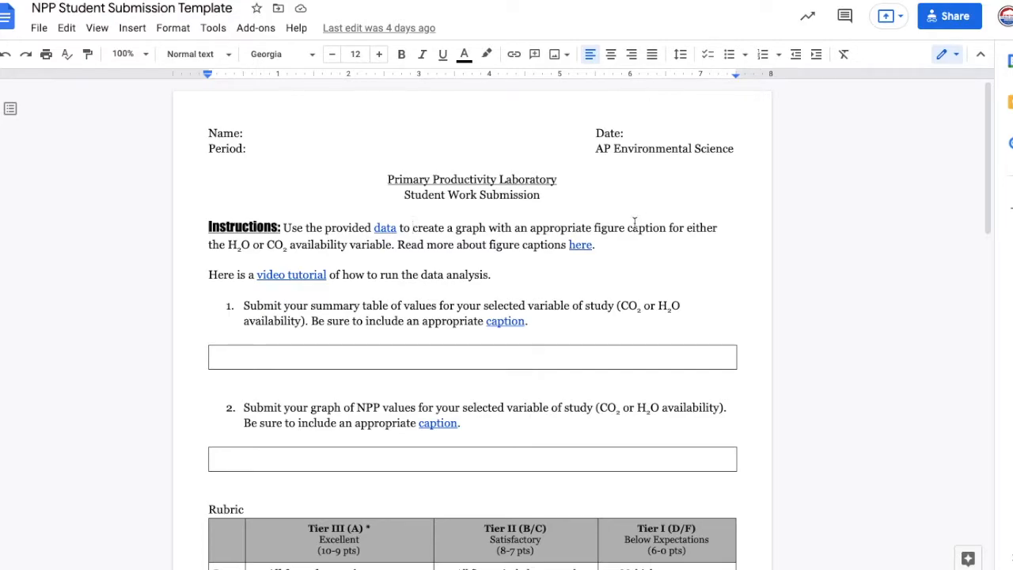
pyautogui.click(580, 246)
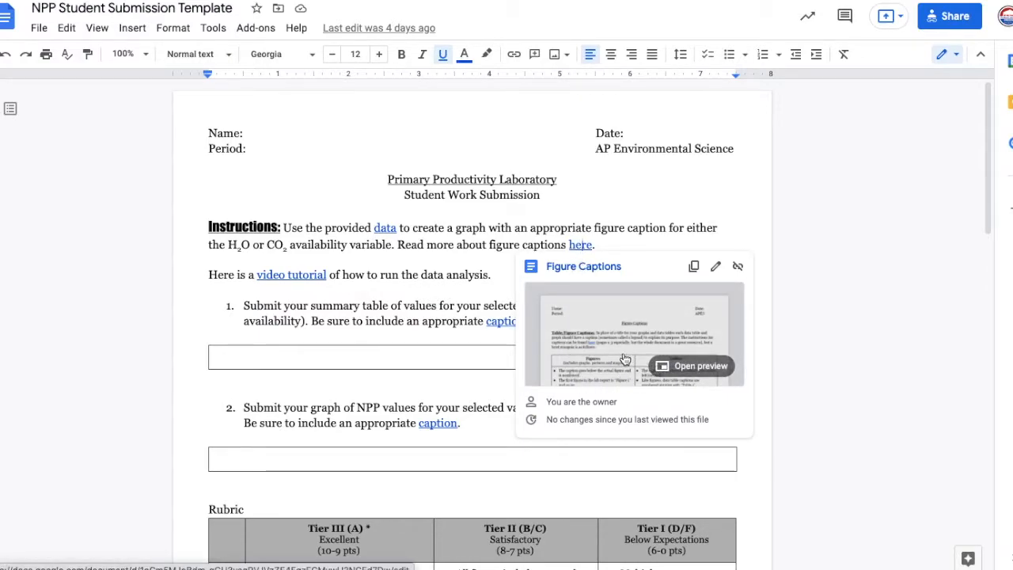
pyautogui.click(591, 269)
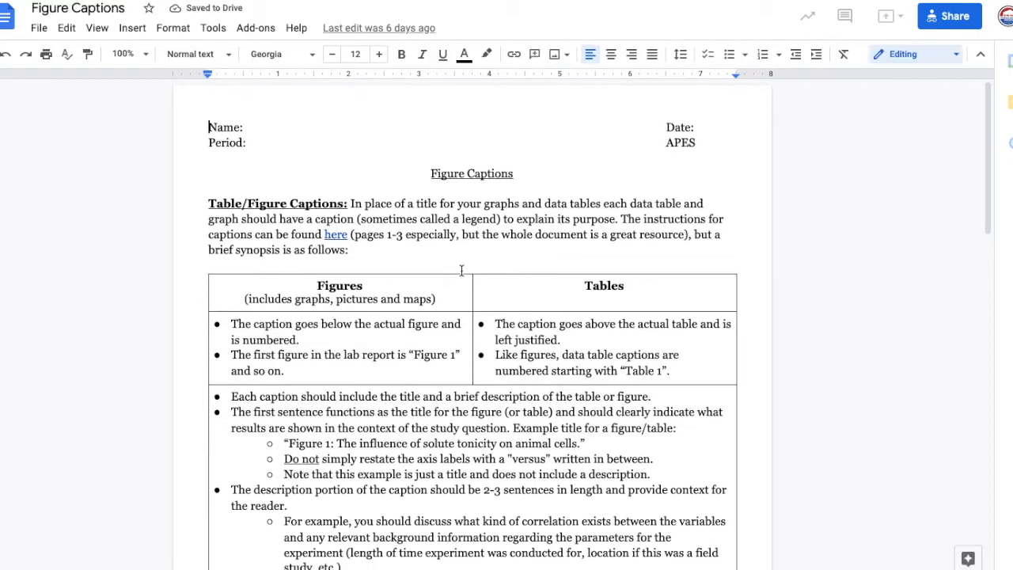
# - Examine the caption guidelines for figures and tables and the example figures with their captions in the Figure Captions document
pyautogui.scroll(-1, 462, 271)
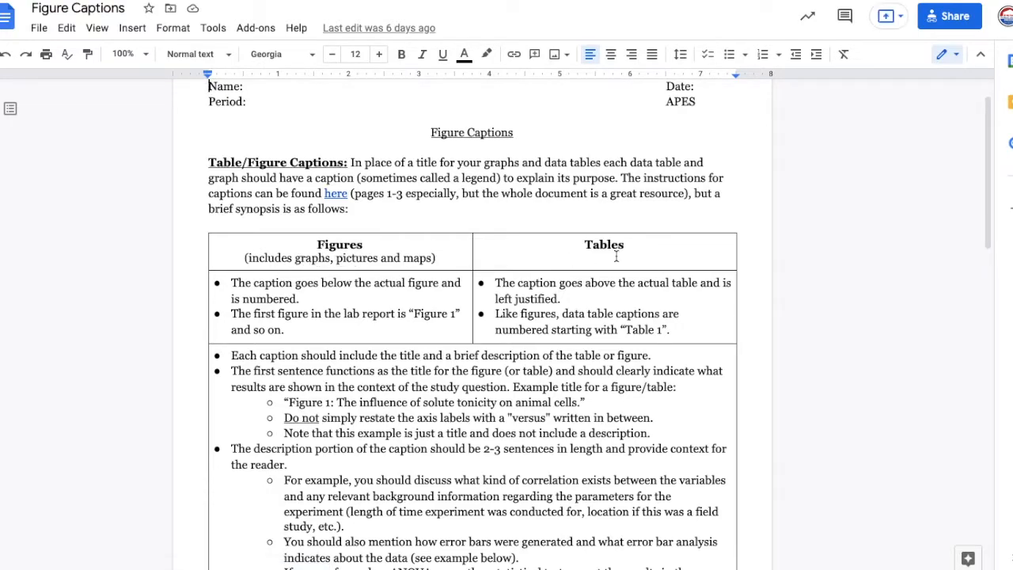
pyautogui.scroll(-2, 615, 256)
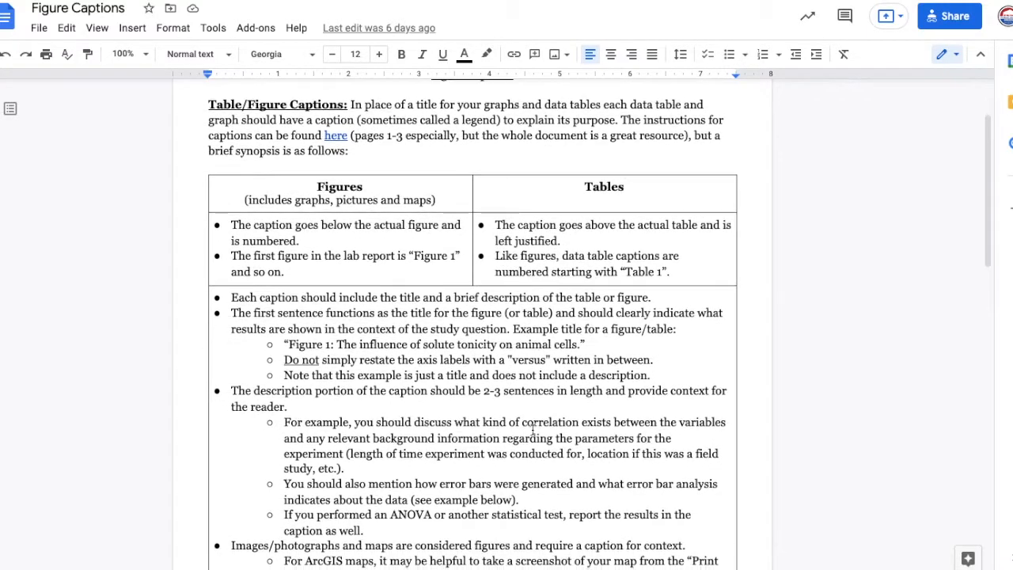
pyautogui.scroll(-2, 431, 256)
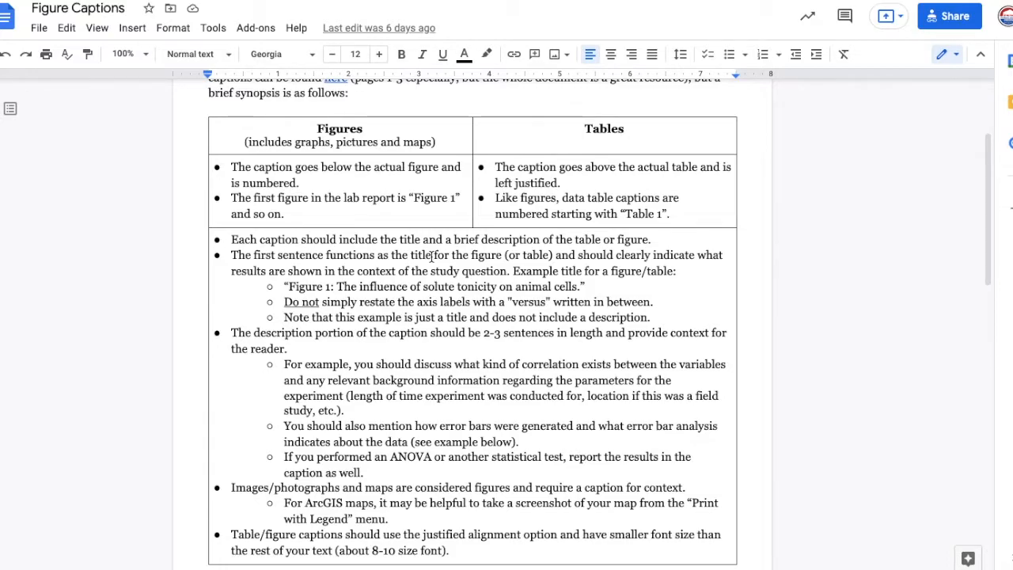
pyautogui.scroll(-1, 431, 256)
pyautogui.scroll(-2, 431, 256)
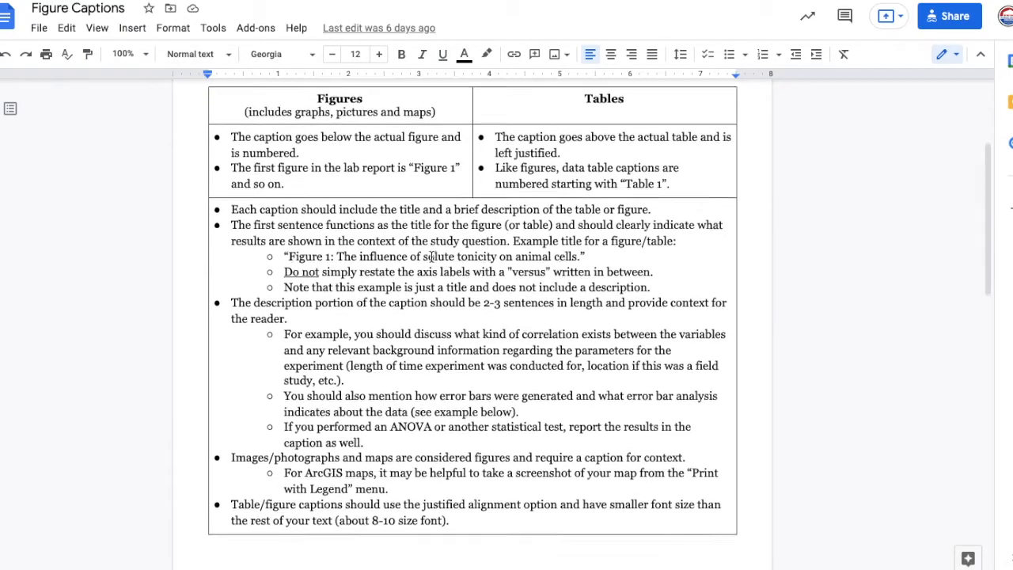
pyautogui.scroll(-10, 431, 256)
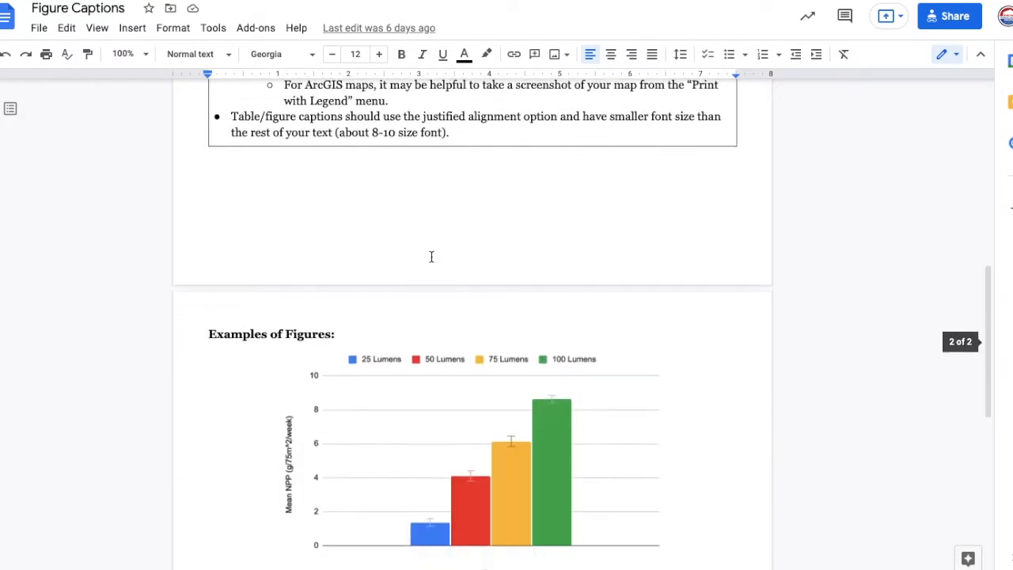
pyautogui.scroll(-4, 431, 256)
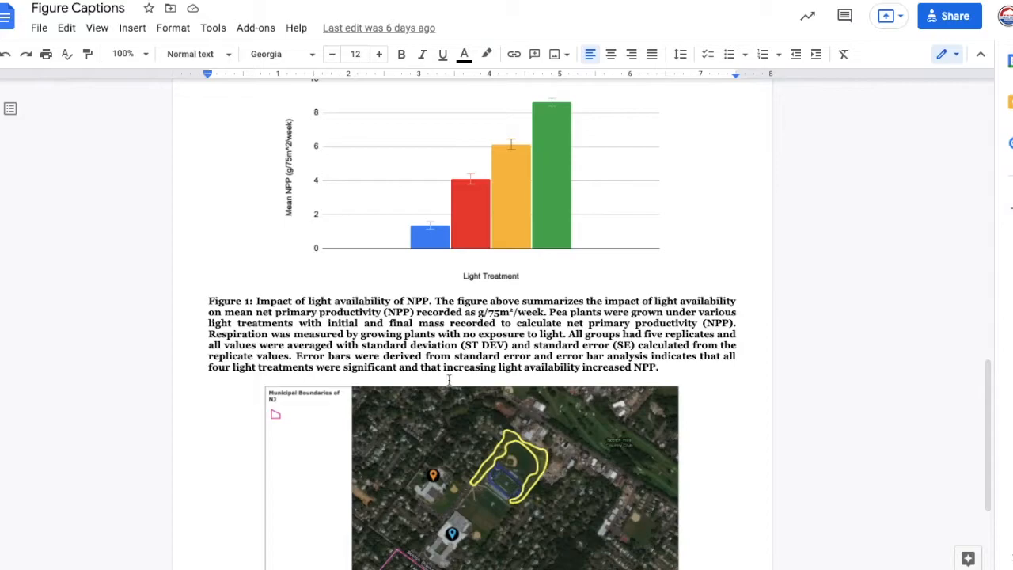
pyautogui.scroll(2, 533, 245)
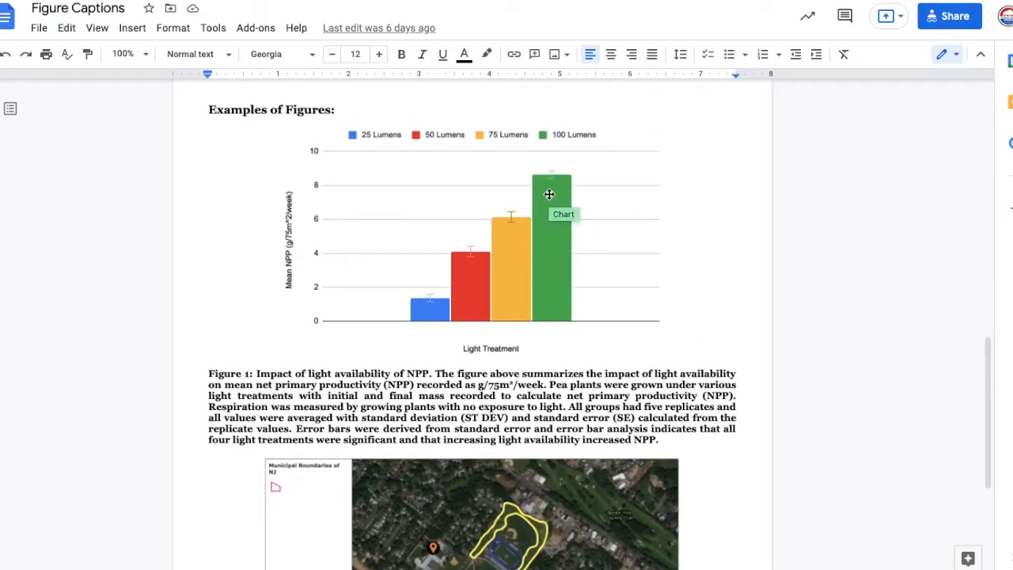
pyautogui.scroll(-7, 549, 194)
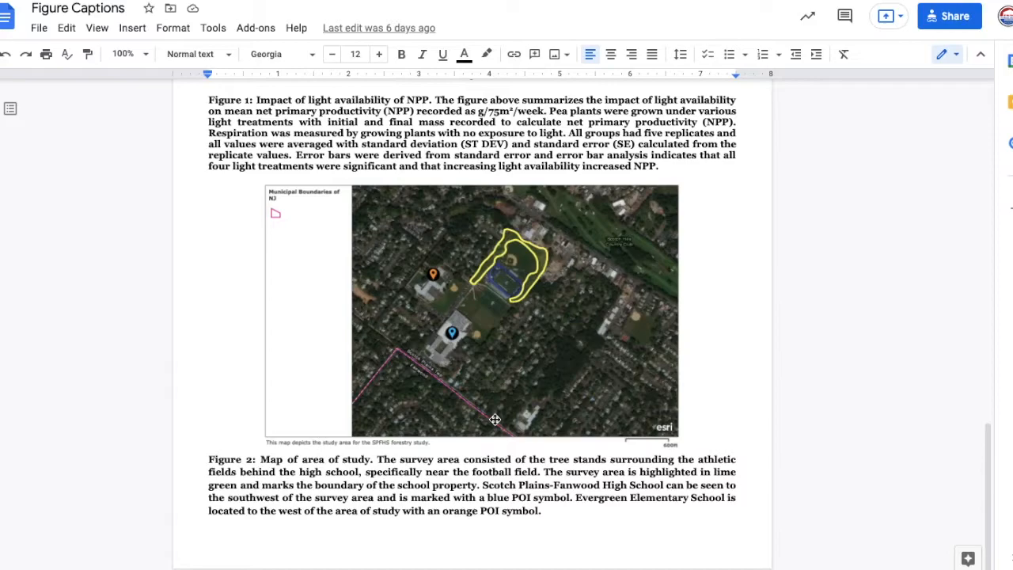
pyautogui.scroll(3, 474, 231)
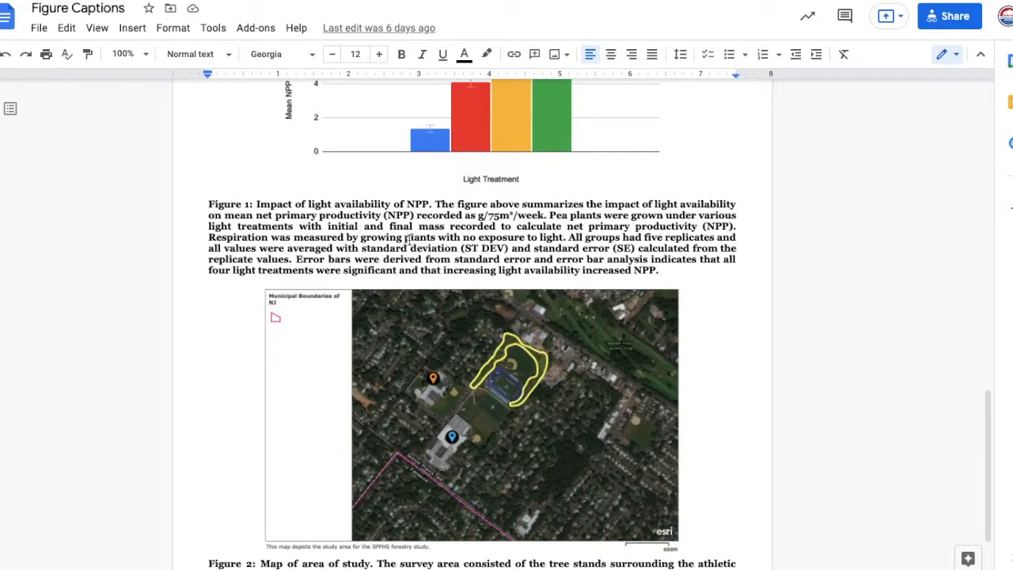
pyautogui.click(264, 227)
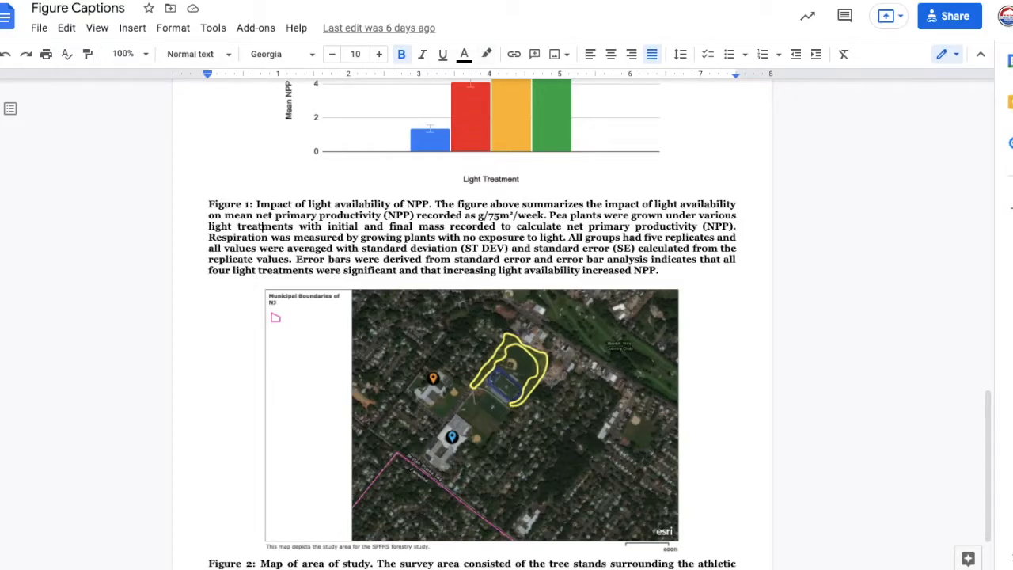
pyautogui.scroll(15, 538, 215)
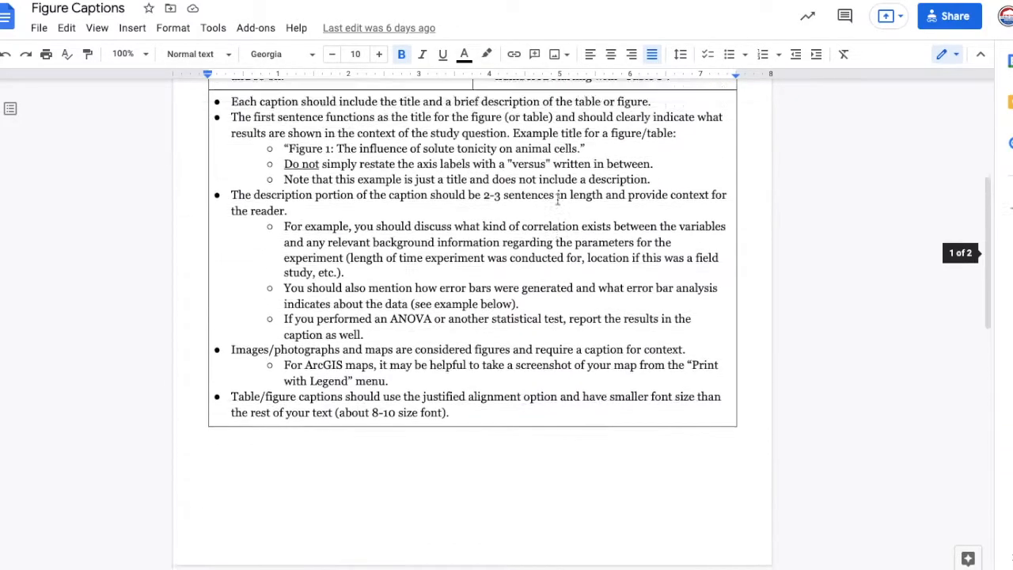
pyautogui.scroll(-3, 435, 350)
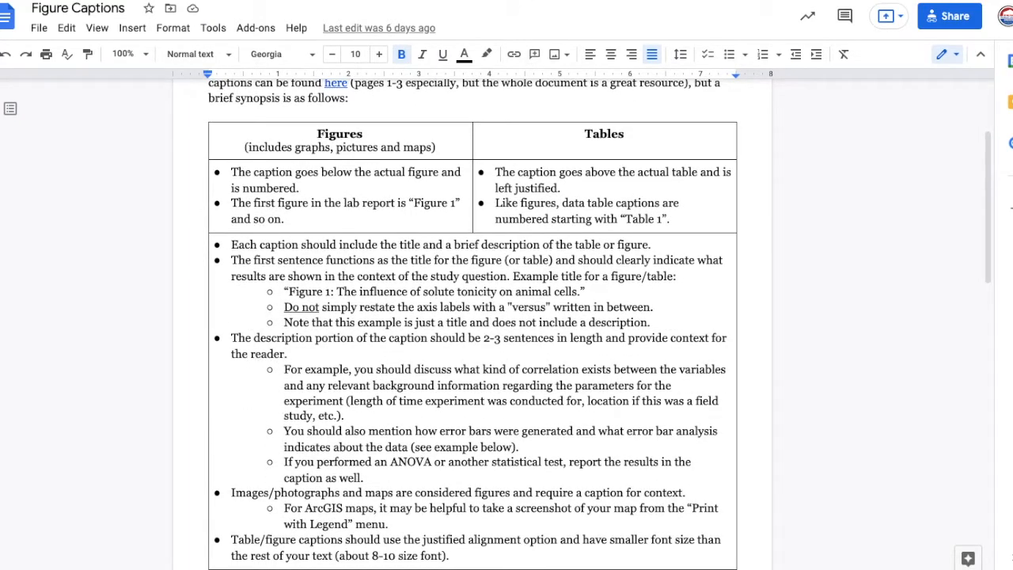
# - Return to the NPP Student Submission Template and preview the linked video tutorial on data analysis
pyautogui.click(474, 1)
pyautogui.click(530, 301)
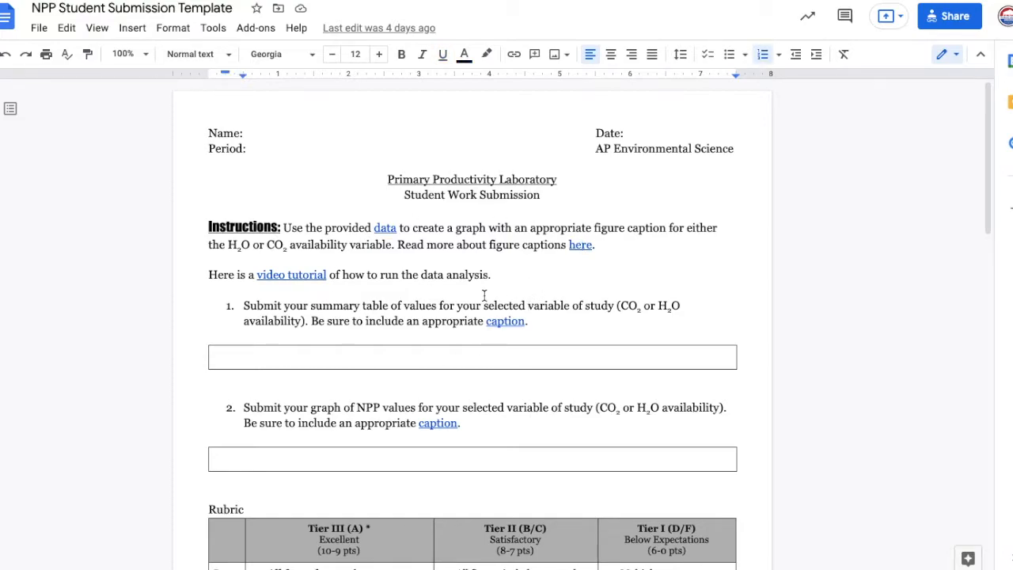
pyautogui.scroll(-1, 484, 296)
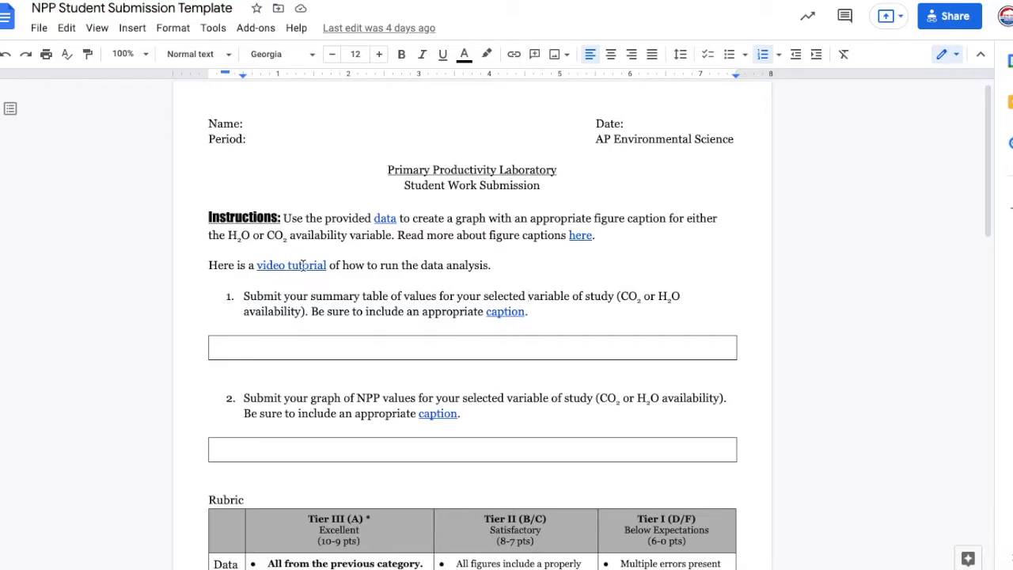
pyautogui.click(299, 267)
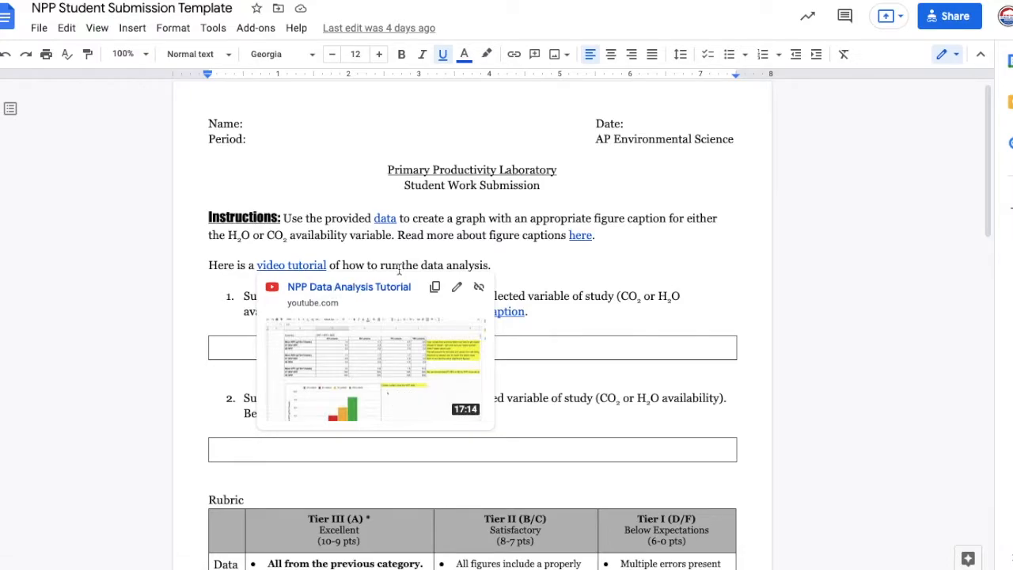
pyautogui.click(398, 267)
# - Preview the caption guide linked in question 1, and close the preview by placing the cursor in question 2
pyautogui.scroll(-1, 403, 299)
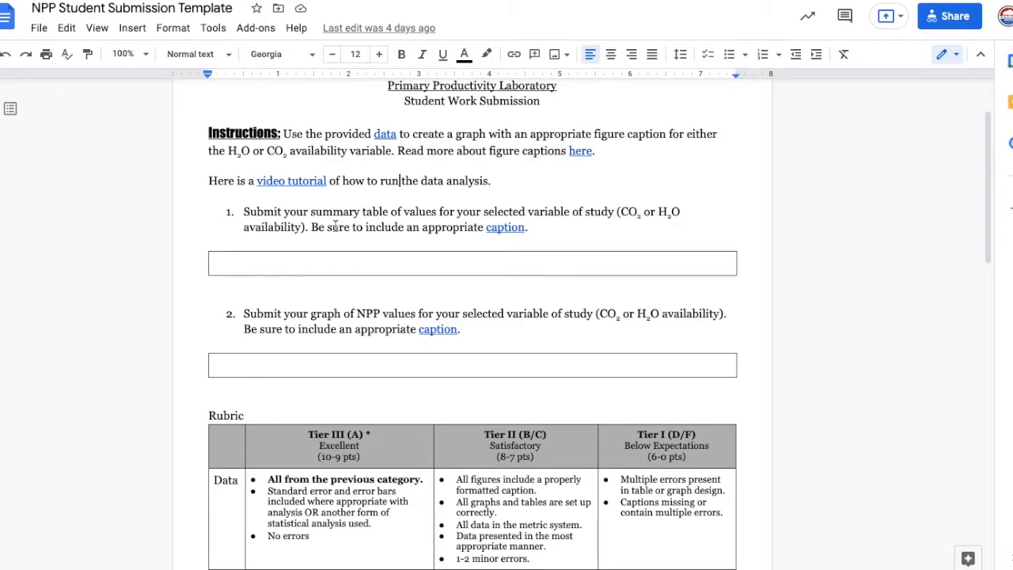
pyautogui.click(499, 228)
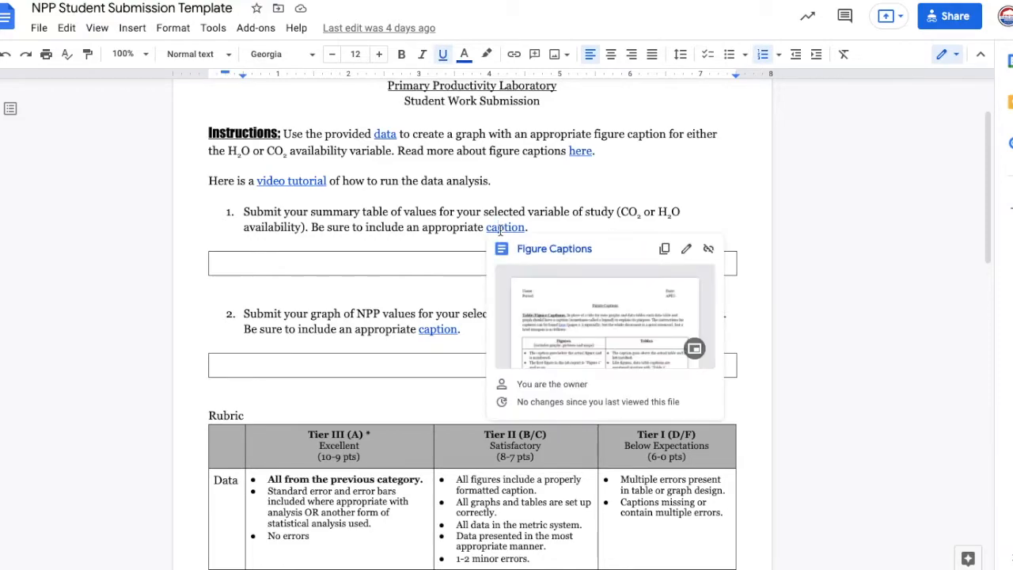
pyautogui.click(308, 312)
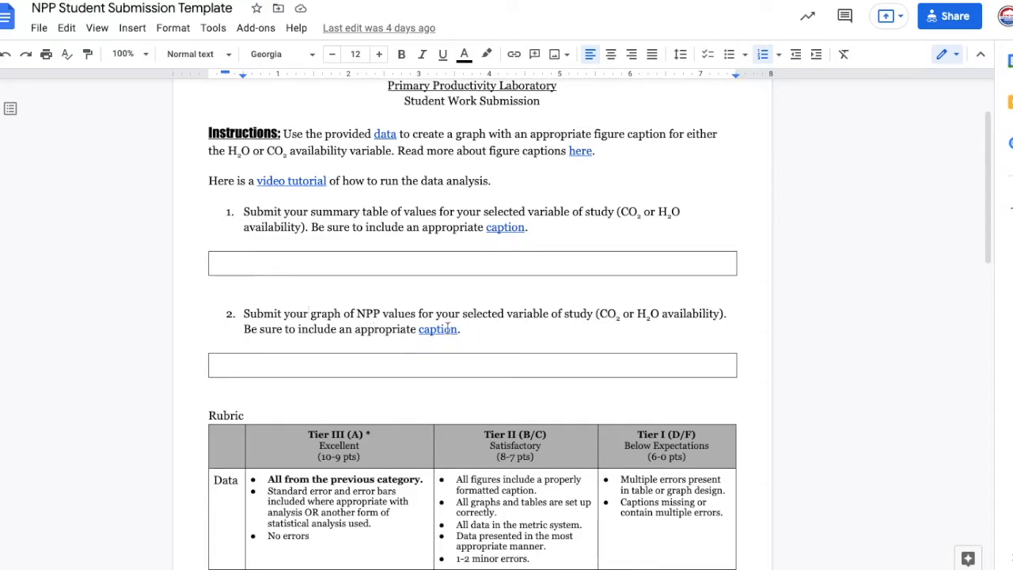
# - Examine the rubric and the example section, including the Table 1 caption, the summary table and the graph with its caption
pyautogui.scroll(-2, 447, 332)
pyautogui.scroll(-4, 446, 332)
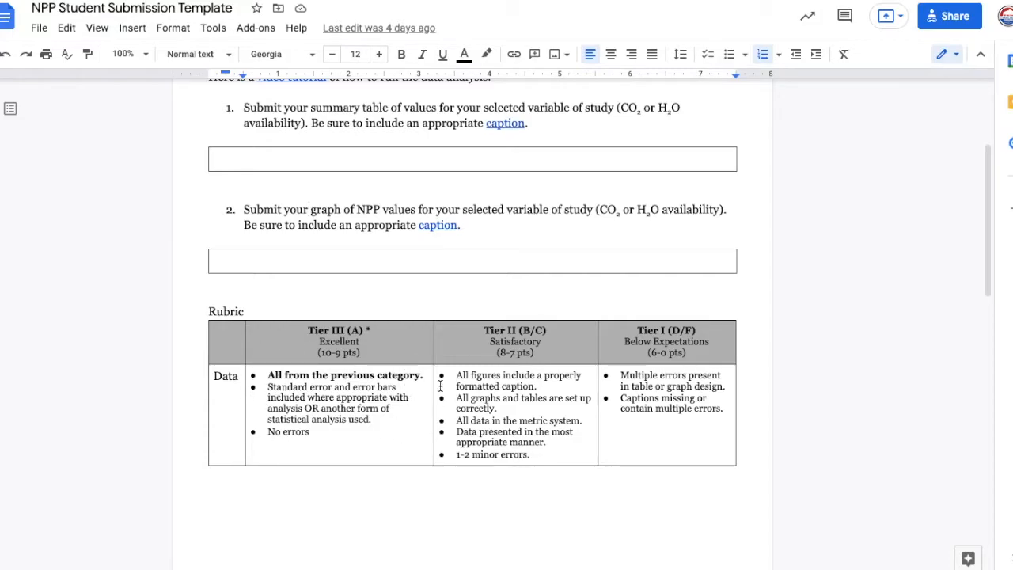
pyautogui.scroll(-1, 360, 422)
pyautogui.scroll(-5, 360, 421)
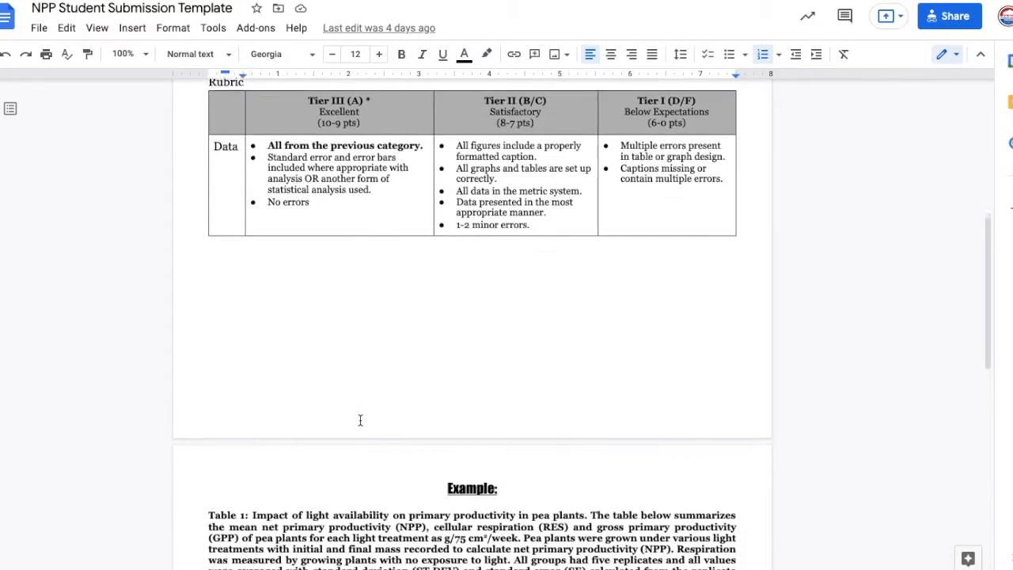
pyautogui.scroll(-2, 360, 422)
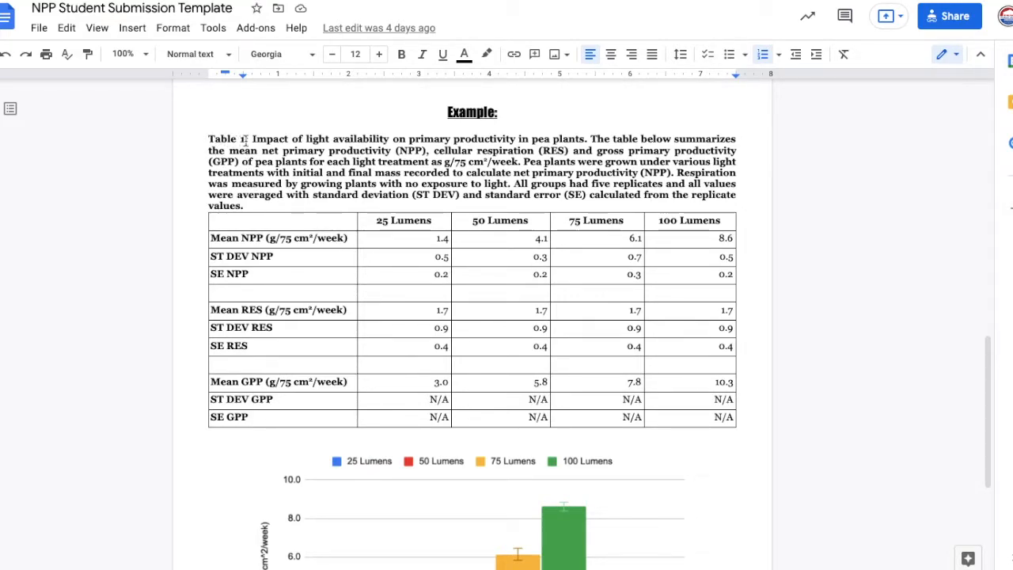
pyautogui.moveTo(252, 138); pyautogui.dragTo(662, 205)
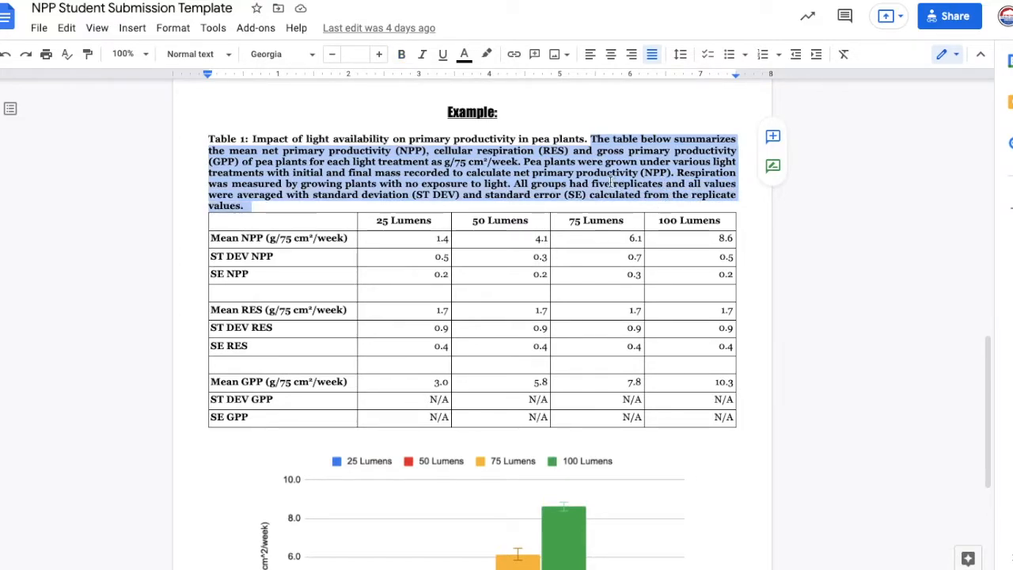
pyautogui.scroll(-1, 584, 175)
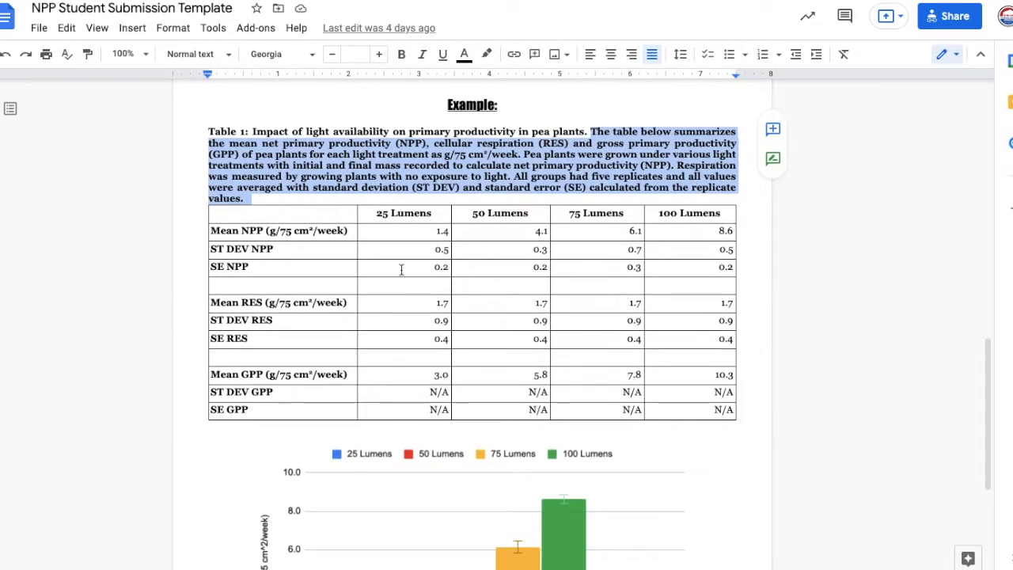
pyautogui.click(338, 217)
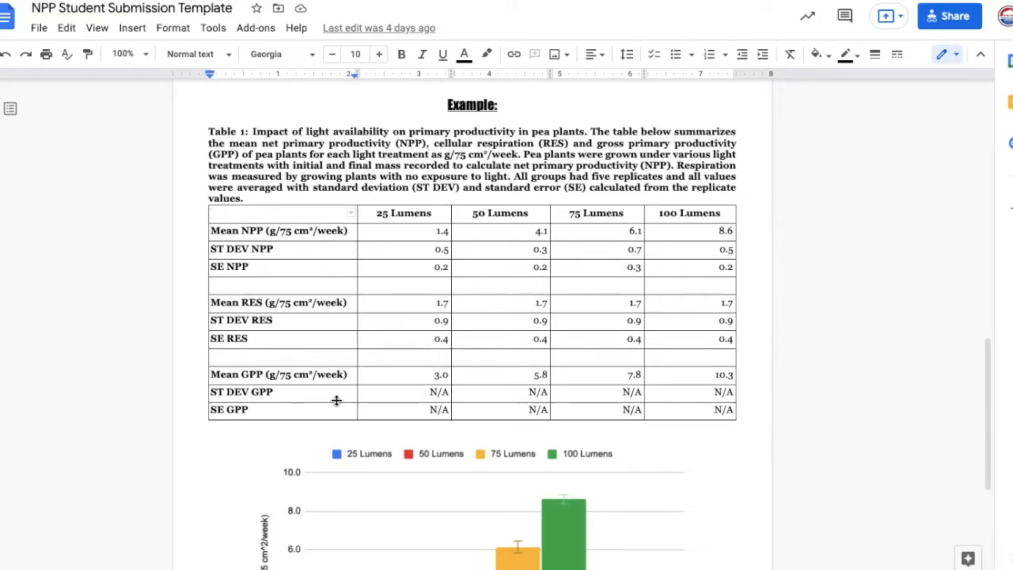
pyautogui.scroll(-5, 336, 400)
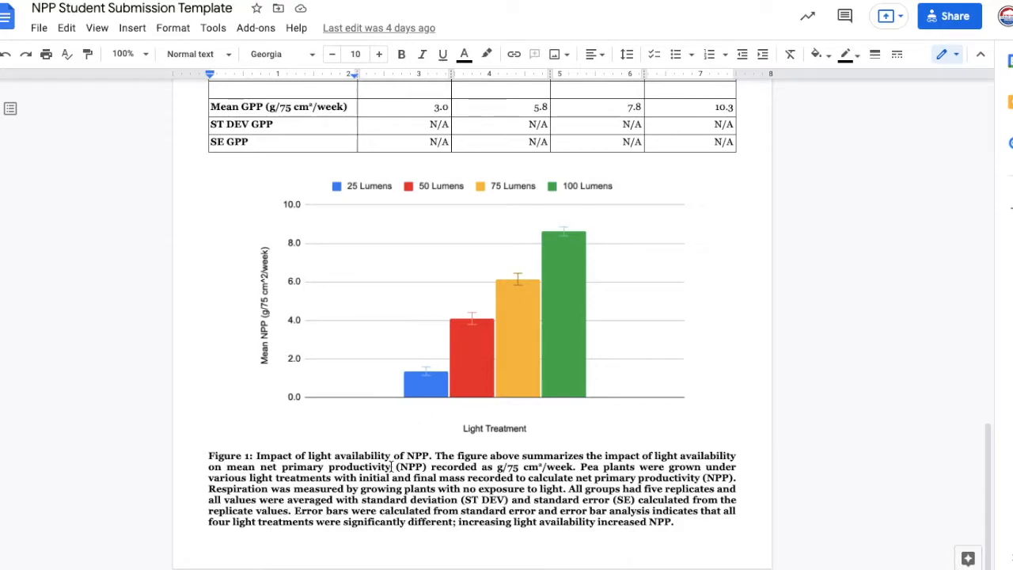
# - Switch the whole Figure 1 caption below the example graph to left alignment, and set it back to justified
pyautogui.moveTo(208, 457); pyautogui.dragTo(403, 456)
pyautogui.moveTo(664, 502); pyautogui.dragTo(685, 520)
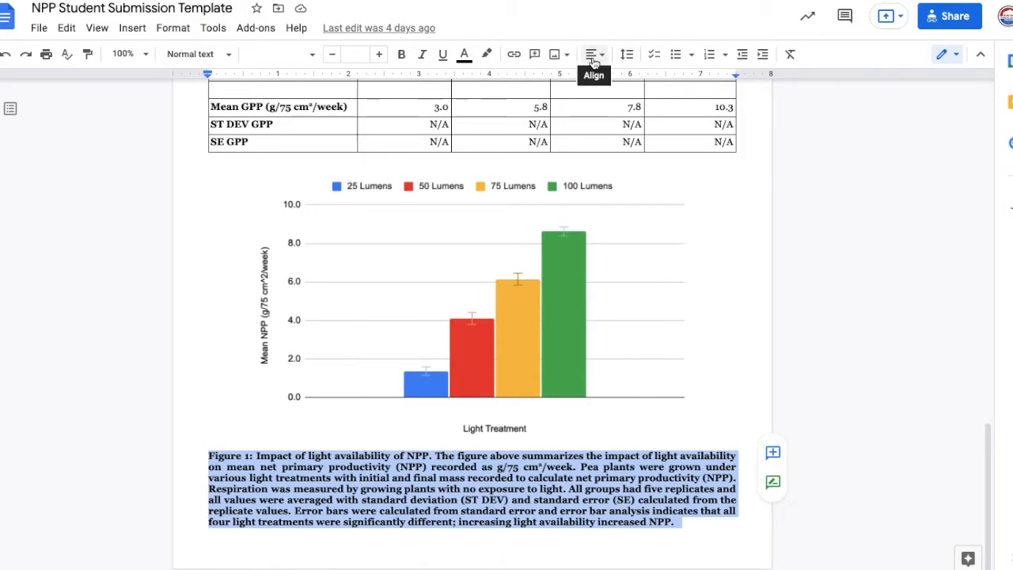
pyautogui.click(594, 62)
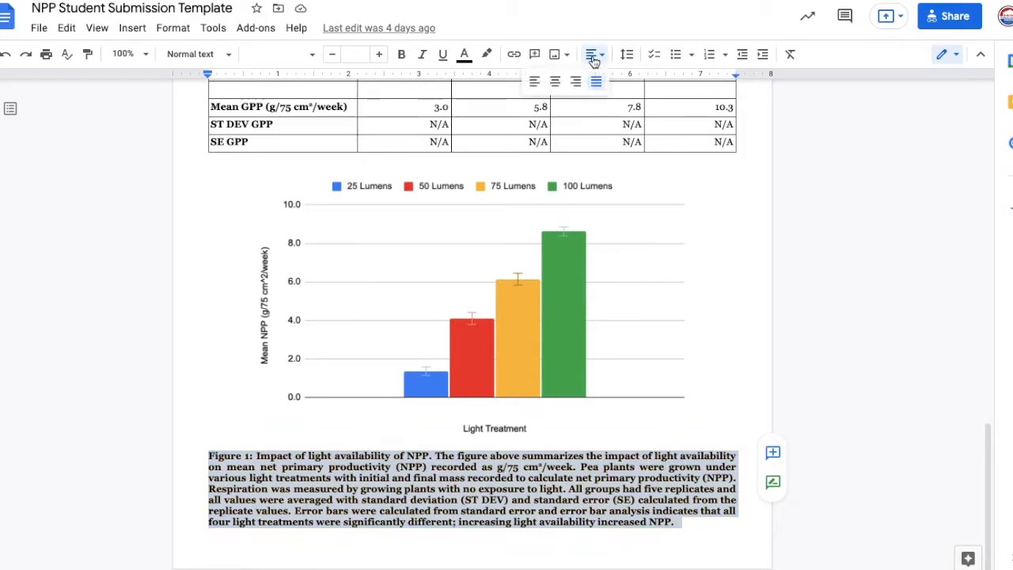
pyautogui.click(534, 82)
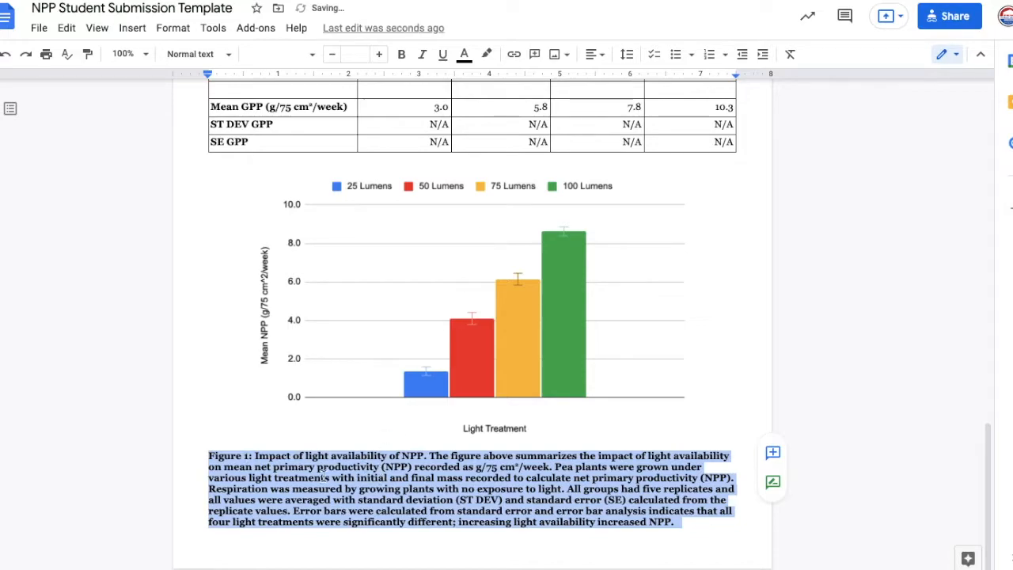
pyautogui.click(594, 65)
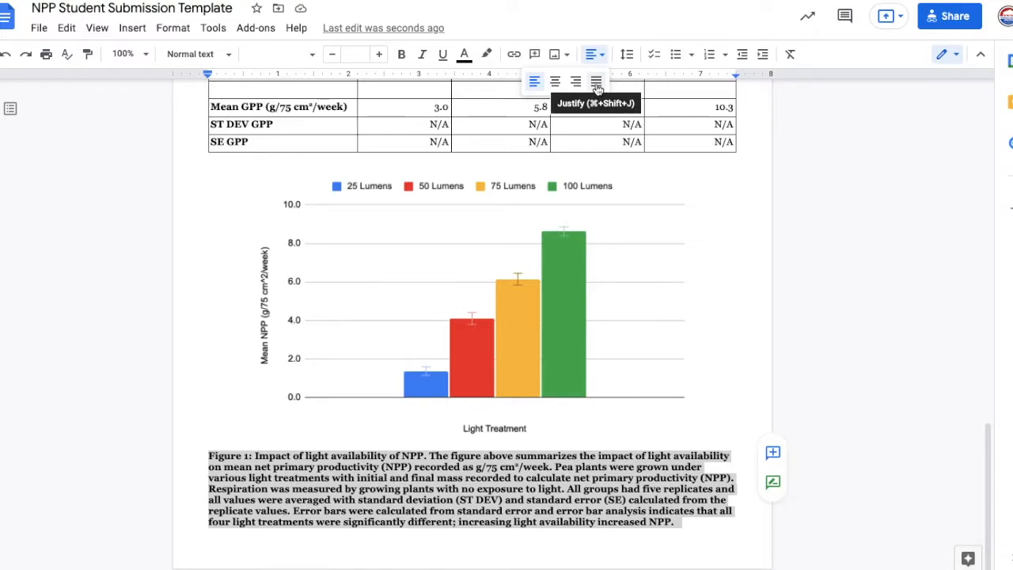
pyautogui.click(597, 83)
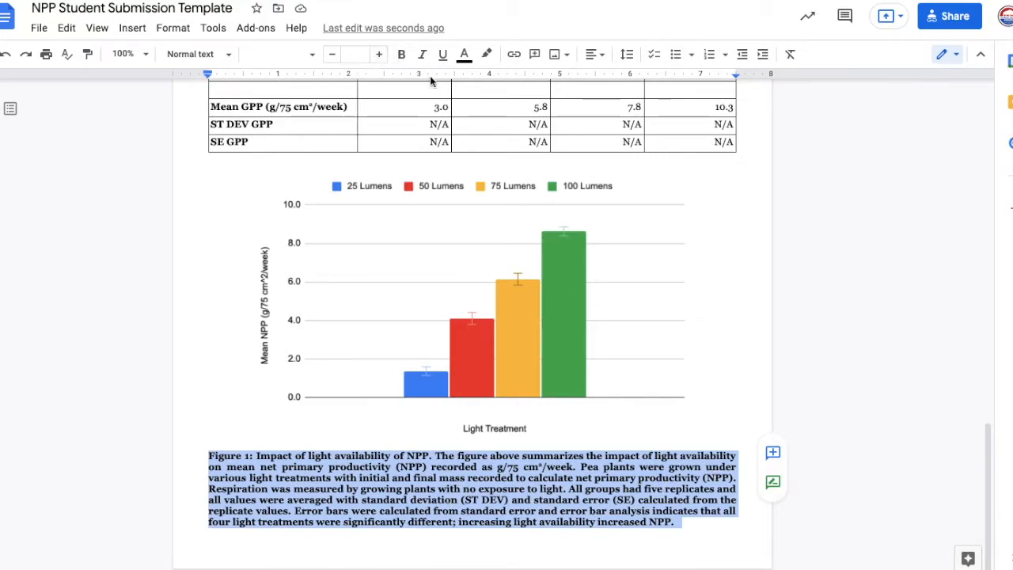
pyautogui.click(575, 488)
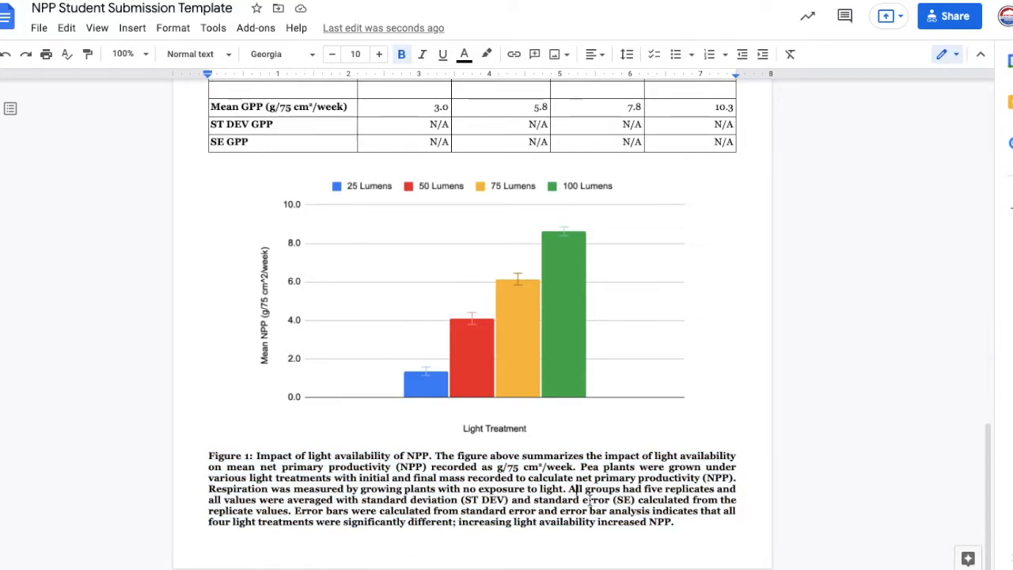
# - Review the example's Table 1 caption and summary table again, and return to the graph below them
pyautogui.scroll(2, 585, 497)
pyautogui.scroll(3, 590, 500)
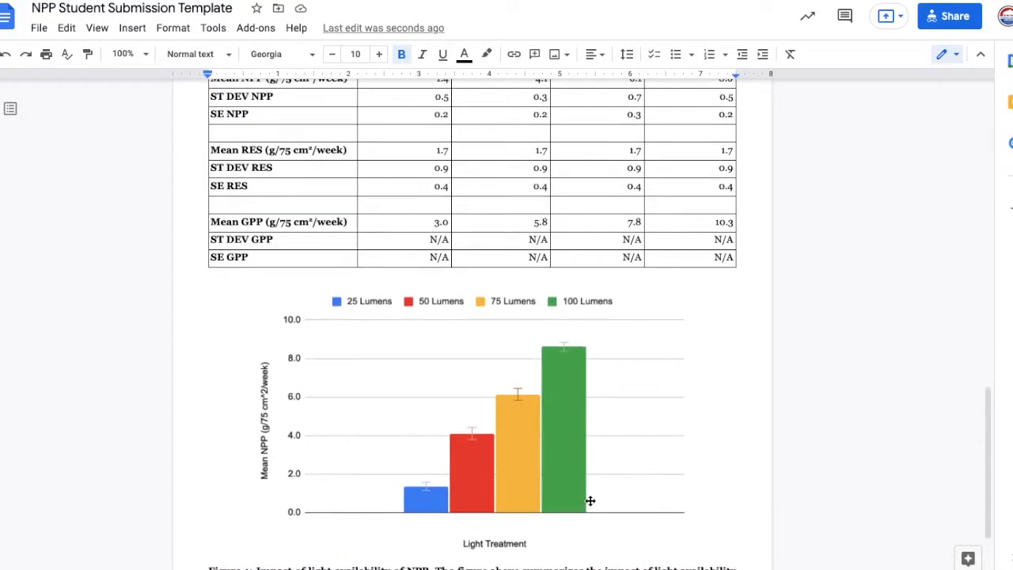
pyautogui.scroll(2, 589, 500)
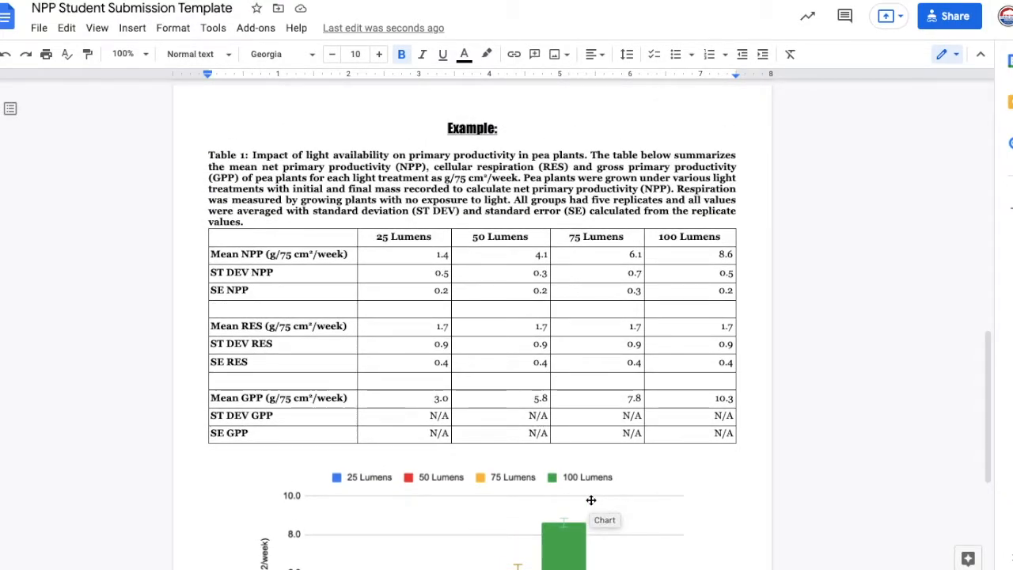
pyautogui.scroll(-5, 590, 500)
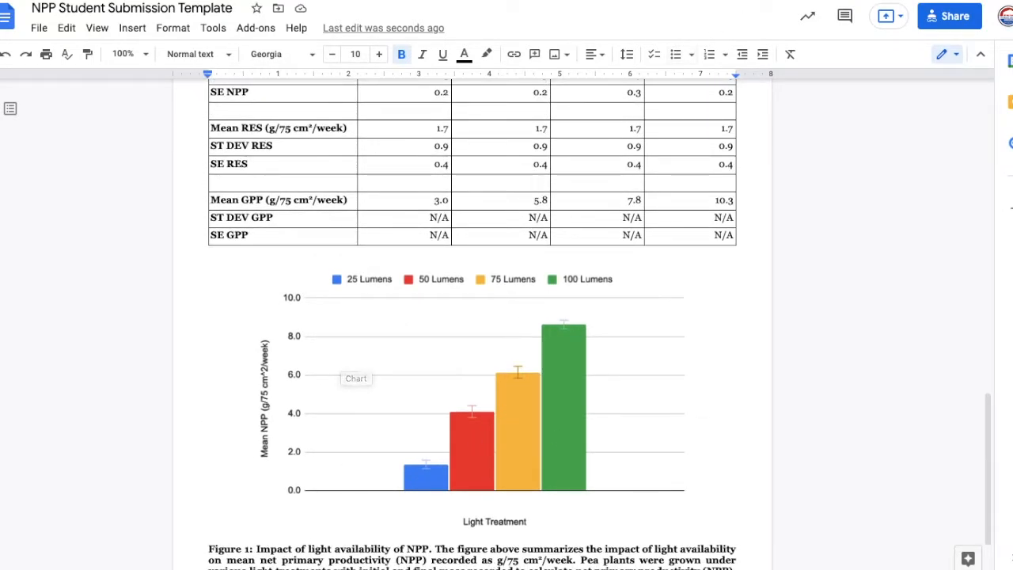
# - Switch to the Student NPP Data spreadsheet and look through its Instructions, Light Availability (DEMO), Water Availability, CO2 Availability and Materials sheets
pyautogui.click(779, 0)
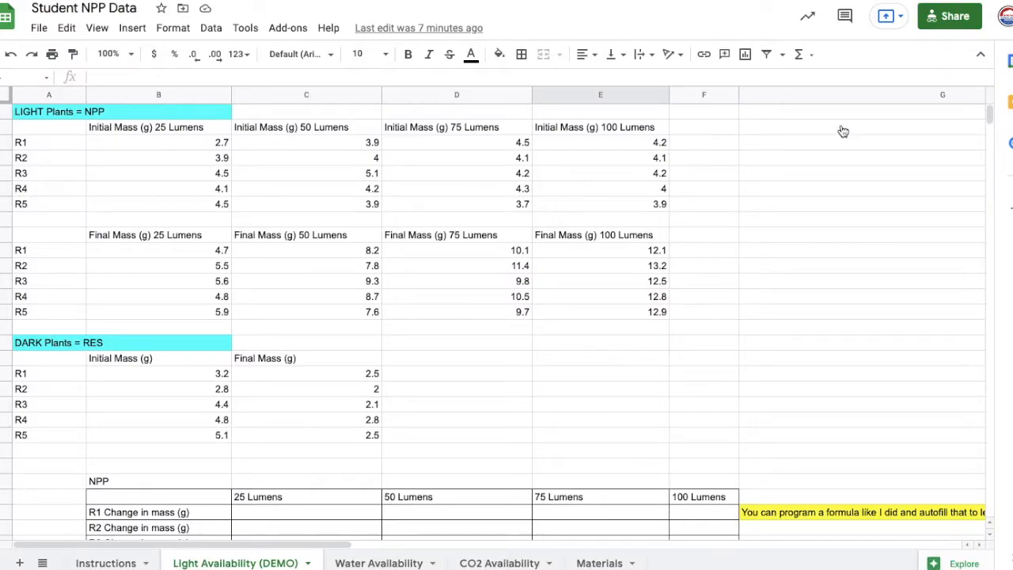
pyautogui.click(99, 563)
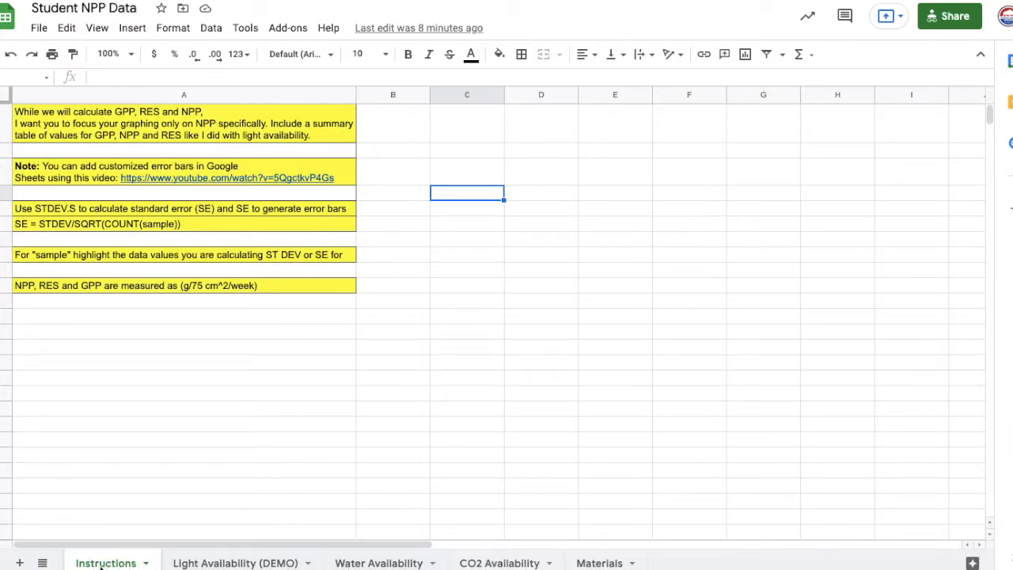
pyautogui.click(208, 563)
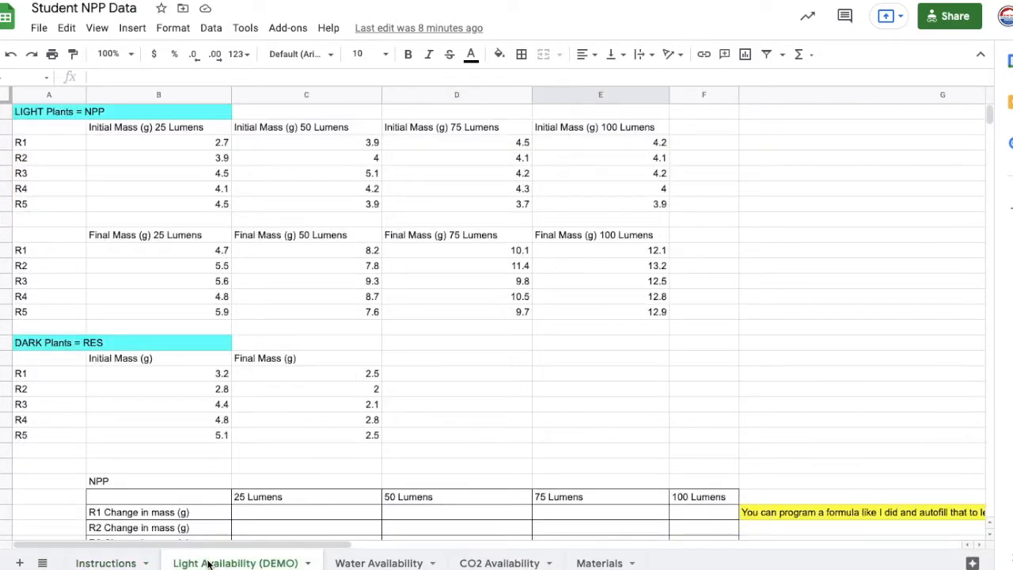
pyautogui.click(368, 563)
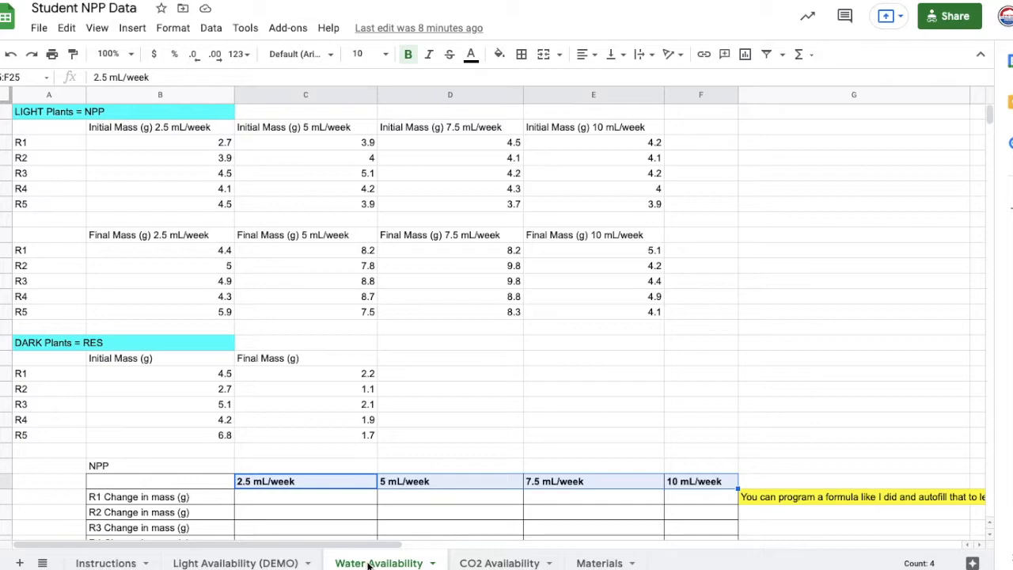
pyautogui.click(492, 562)
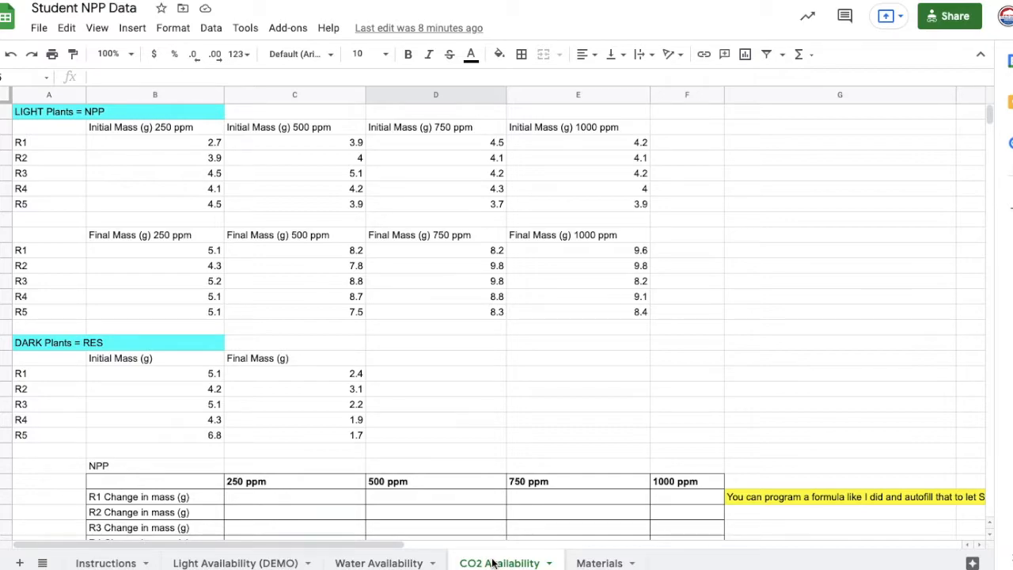
pyautogui.click(584, 561)
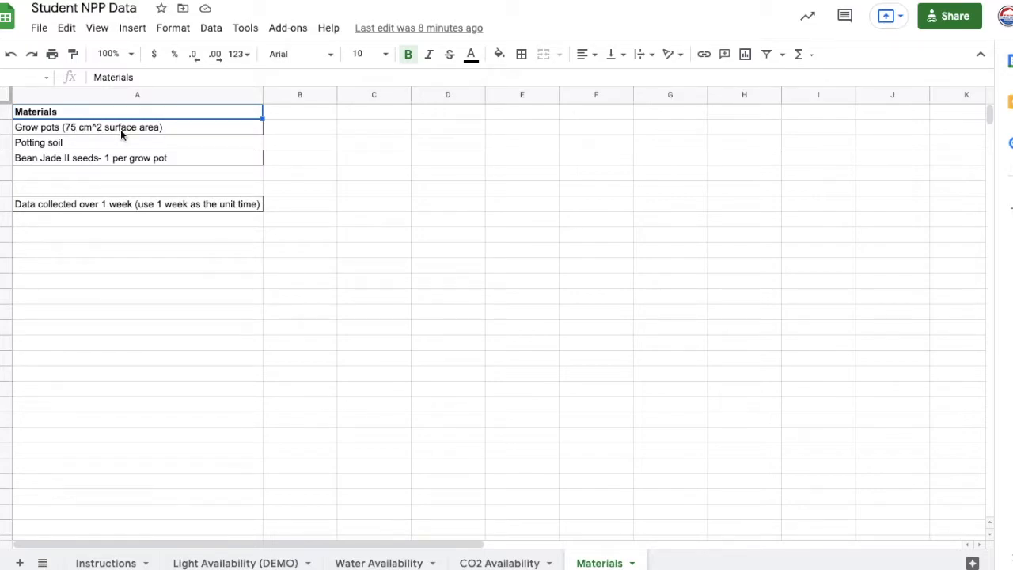
# - Return to the Instructions sheet, preview the linked video on customized error bars, and select the empty cell beside that note
pyautogui.click(103, 563)
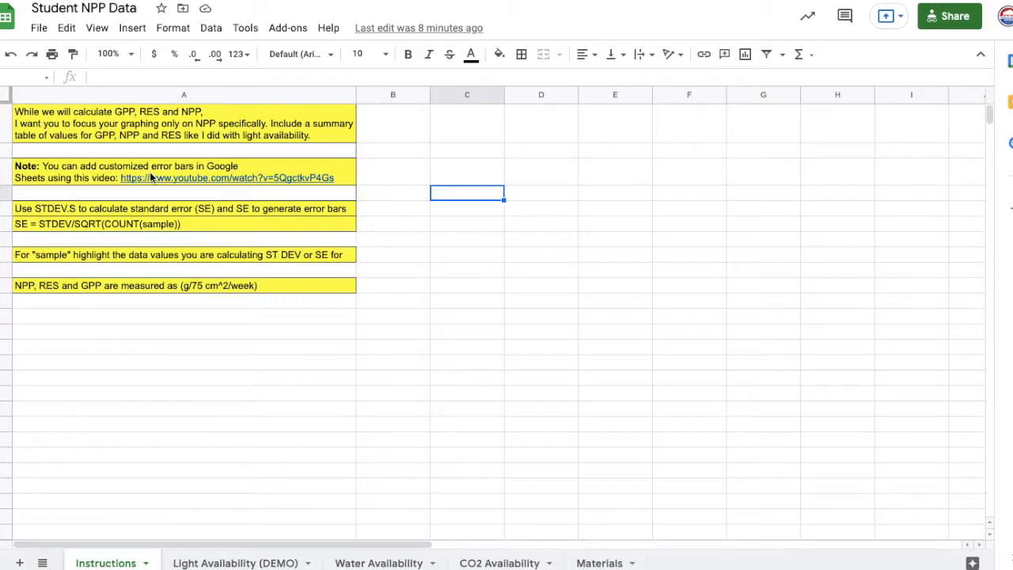
pyautogui.moveTo(222, 180)
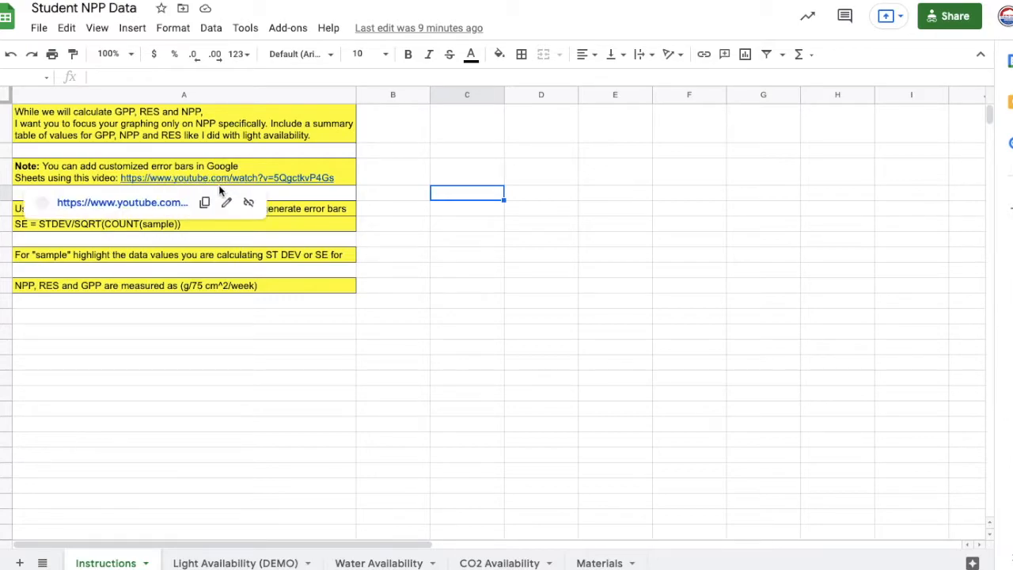
pyautogui.click(376, 179)
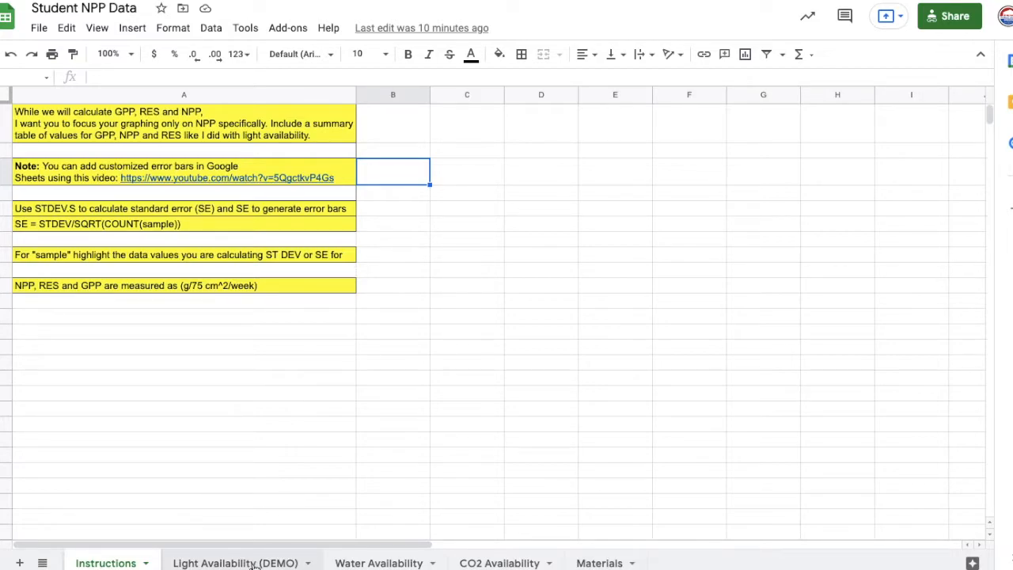
# - On the Light Availability (DEMO) sheet, examine the initial mass headings for 25 to 100 Lumens and highlight replicate labels R1 to R5
pyautogui.click(254, 563)
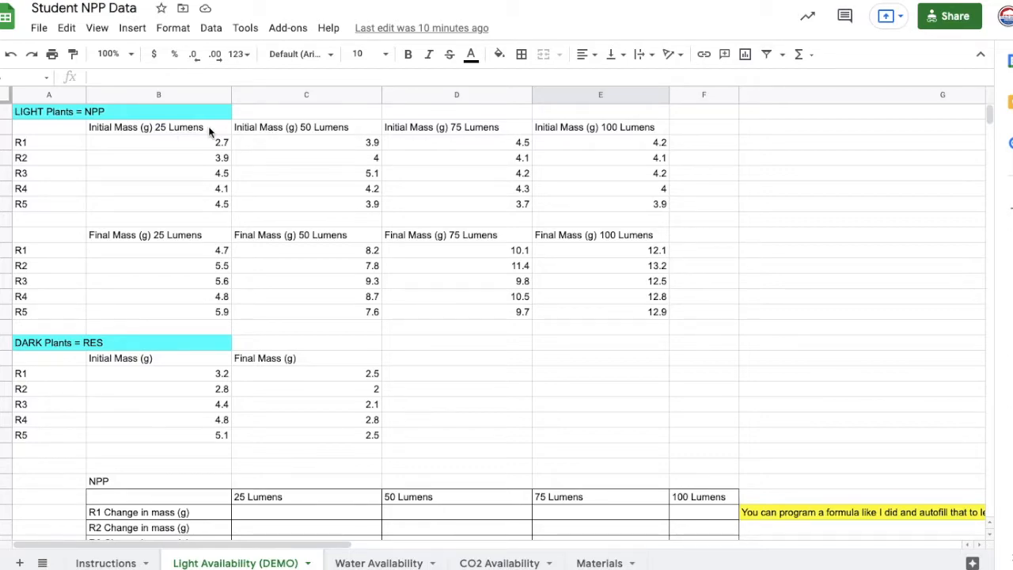
pyautogui.click(168, 133)
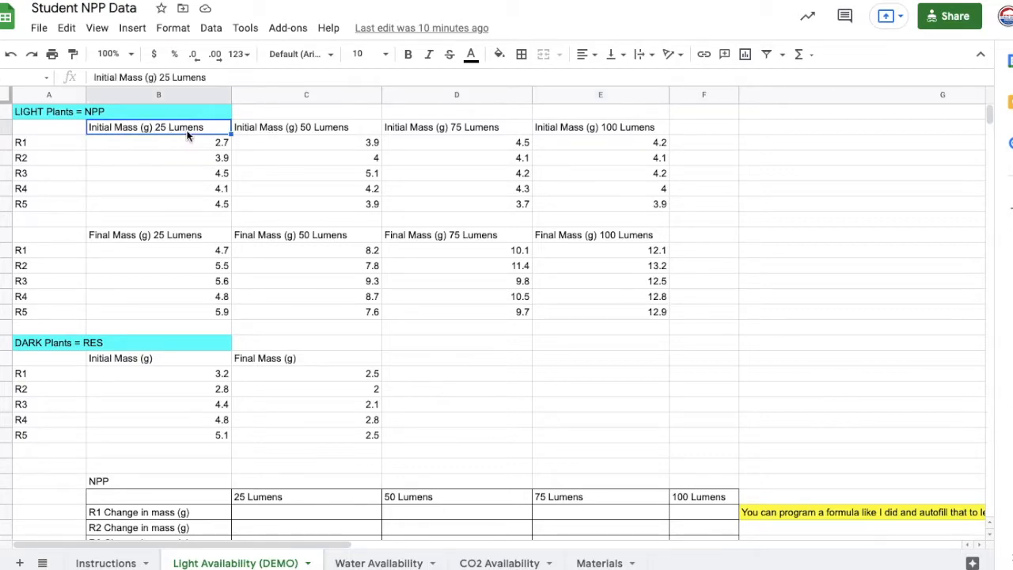
pyautogui.click(303, 131)
pyautogui.click(438, 127)
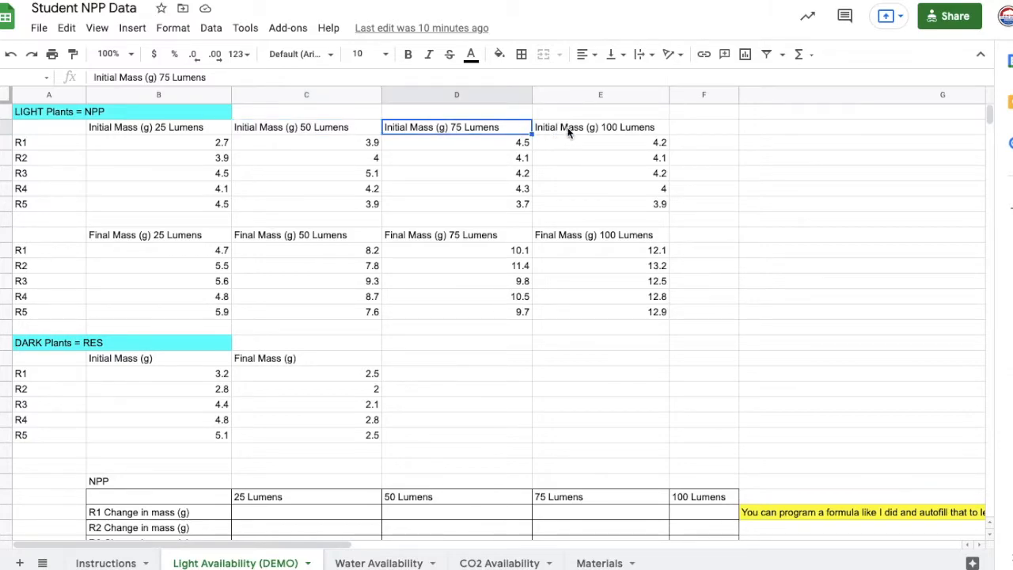
pyautogui.click(637, 132)
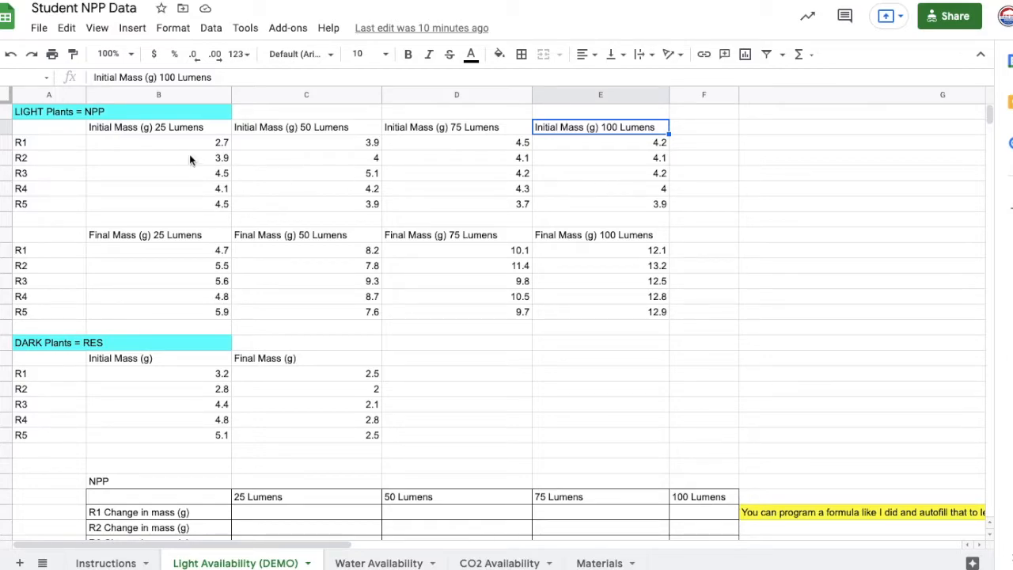
pyautogui.moveTo(59, 142); pyautogui.dragTo(57, 205)
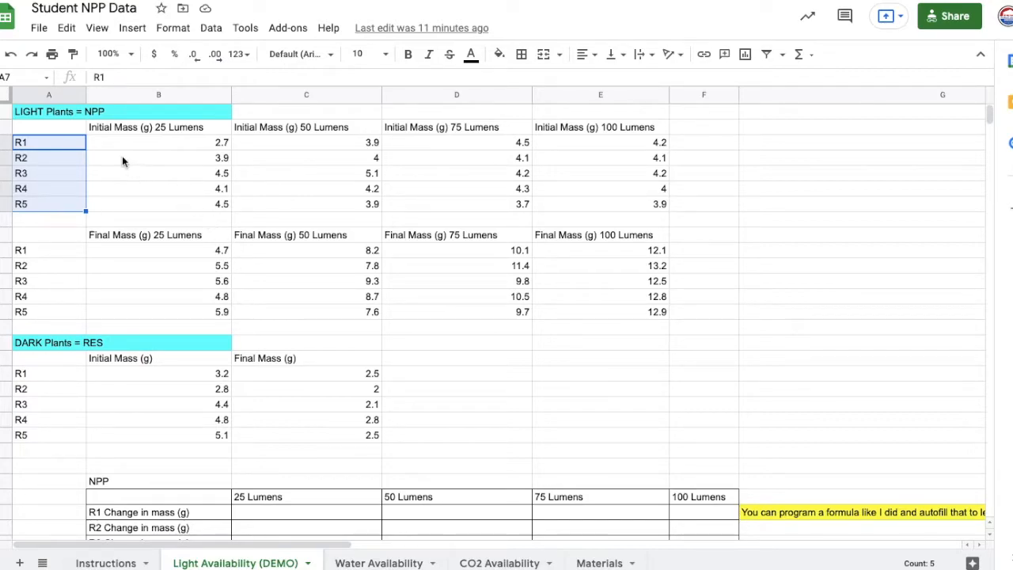
# - Examine the R1 initial and final masses for 25 Lumens, and highlight the dark plants' initial and final mass columns
pyautogui.click(175, 145)
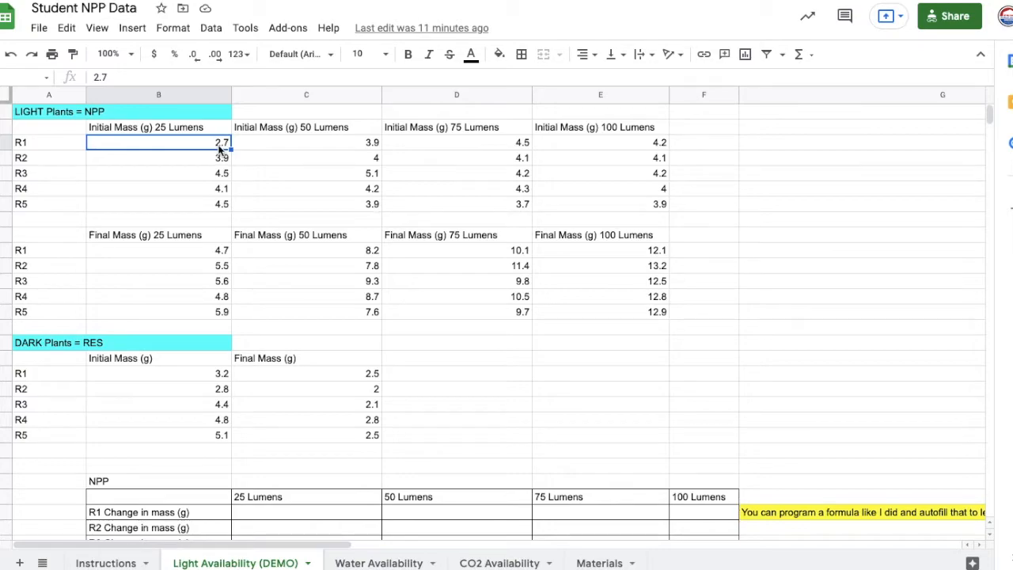
pyautogui.click(180, 267)
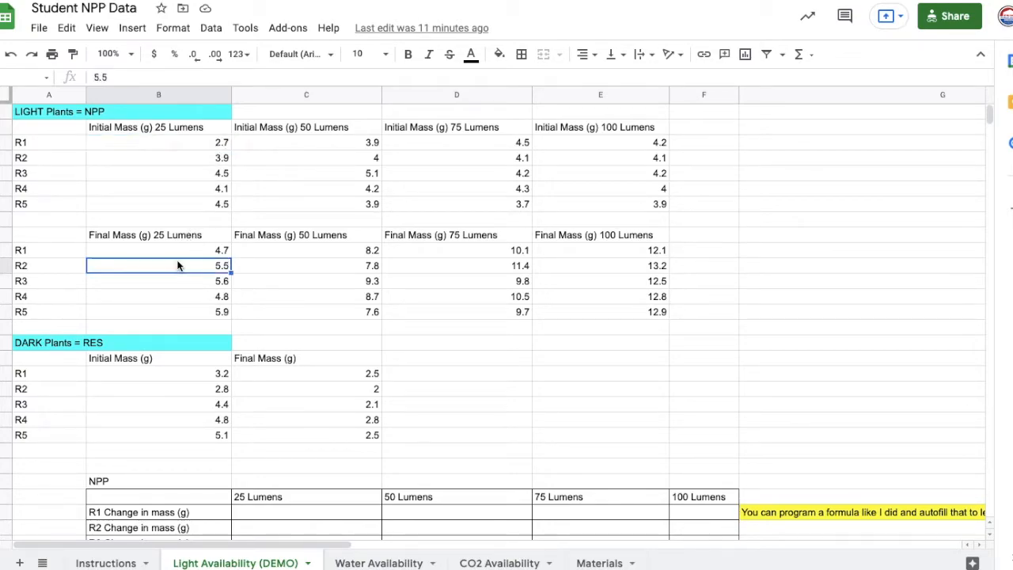
pyautogui.click(183, 252)
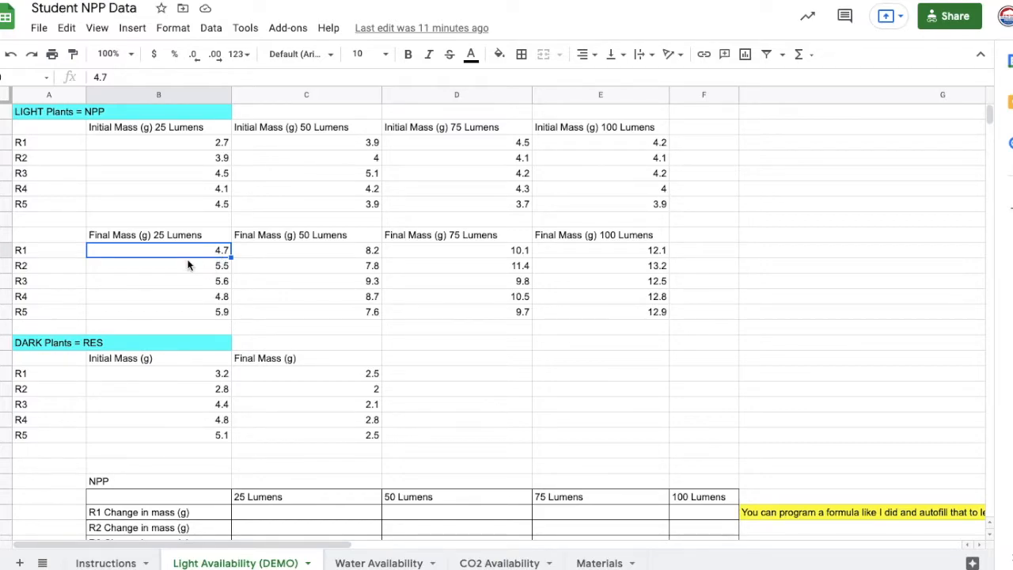
pyautogui.moveTo(170, 373); pyautogui.dragTo(166, 441)
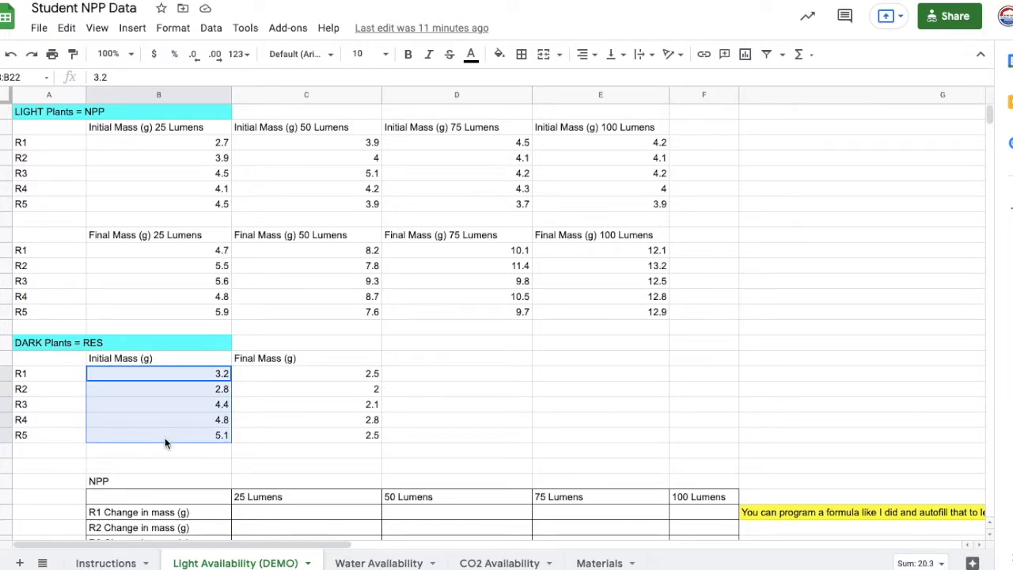
pyautogui.moveTo(314, 373); pyautogui.dragTo(307, 435)
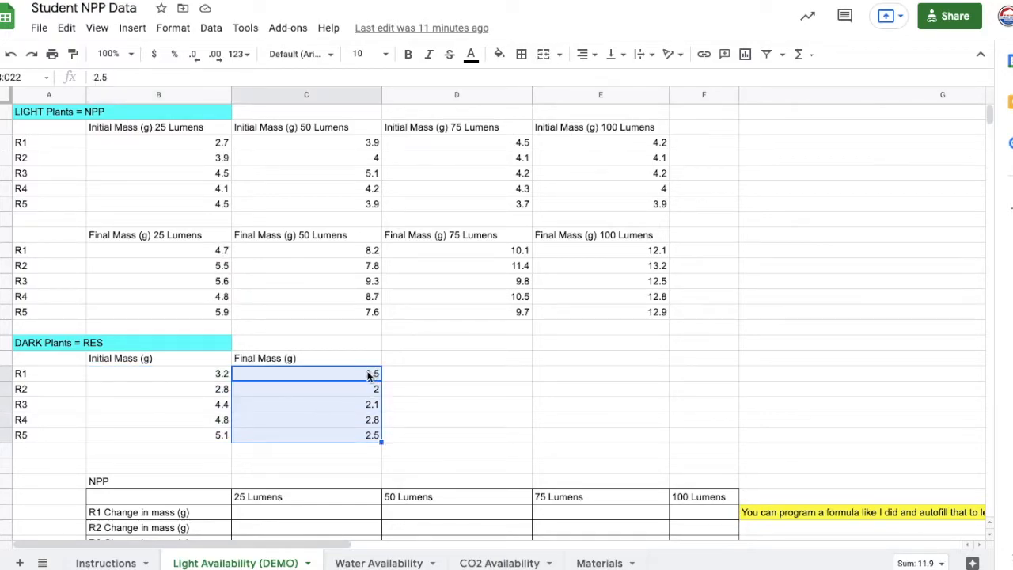
pyautogui.click(338, 370)
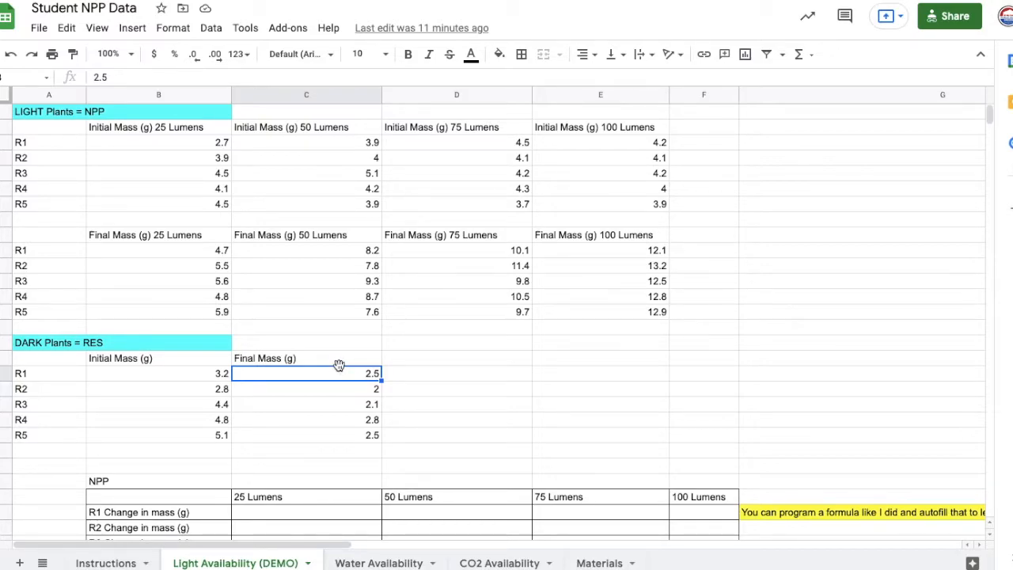
# - Compare the blank NPP change-in-mass table with the raw data, and point out R1's final and initial masses for 25 Lumens
pyautogui.scroll(-5, 339, 368)
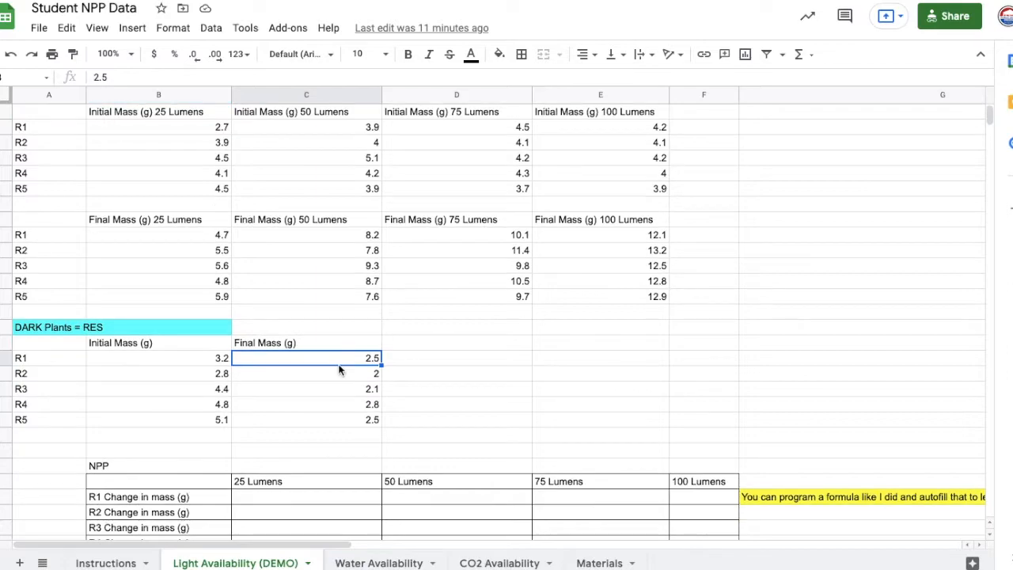
pyautogui.scroll(-3, 339, 372)
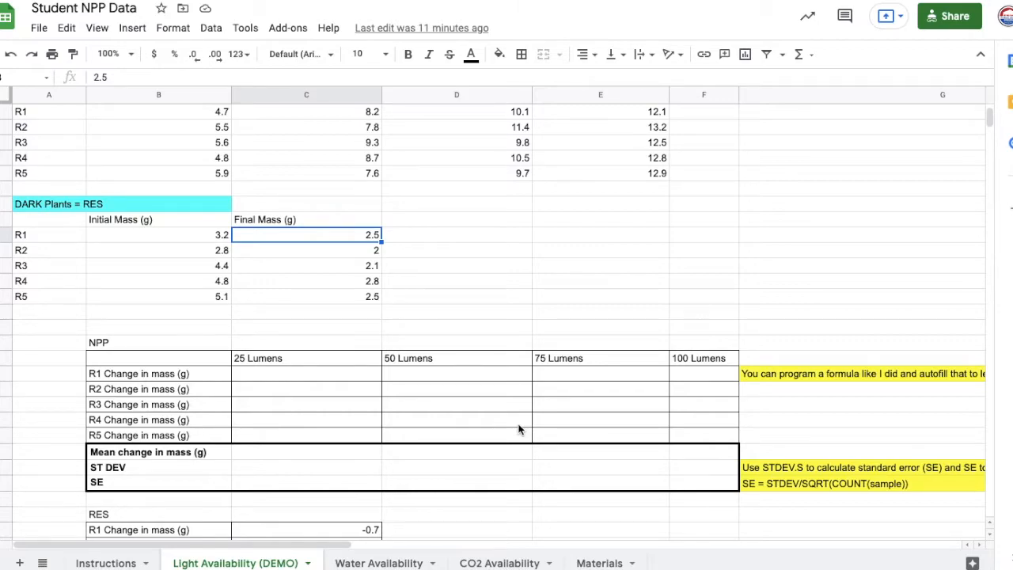
pyautogui.scroll(5, 518, 429)
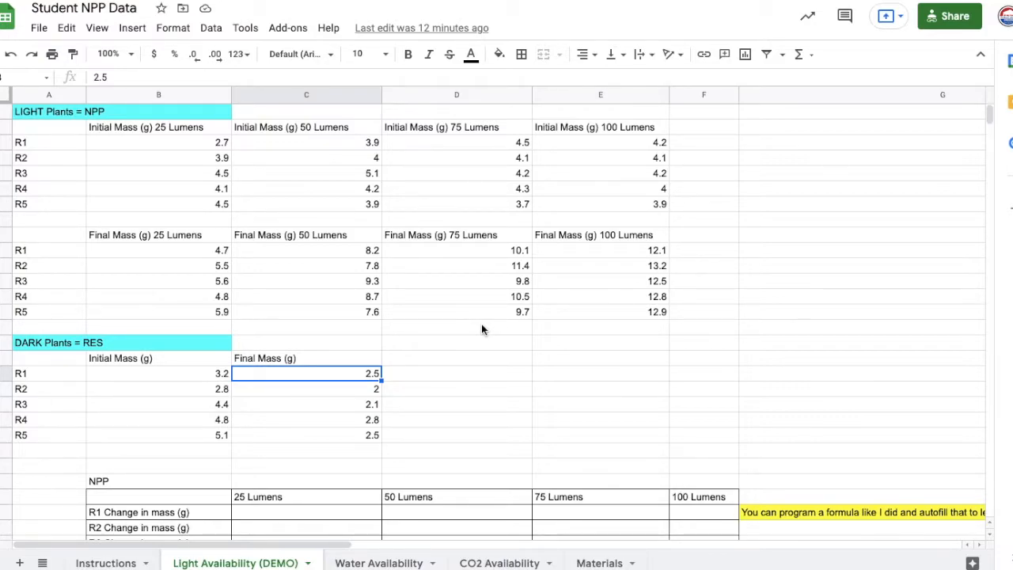
pyautogui.scroll(-3, 481, 325)
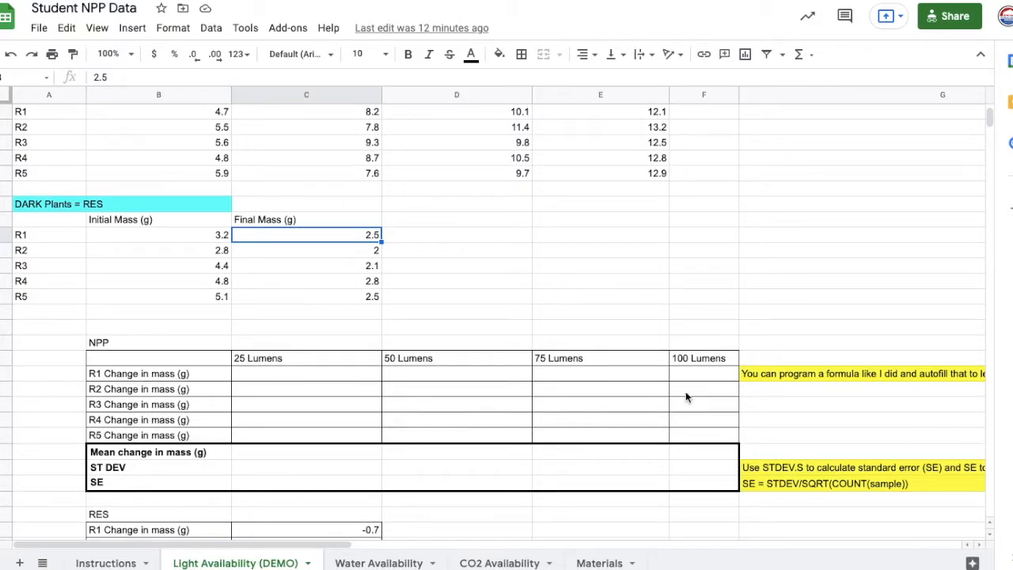
pyautogui.scroll(5, 283, 398)
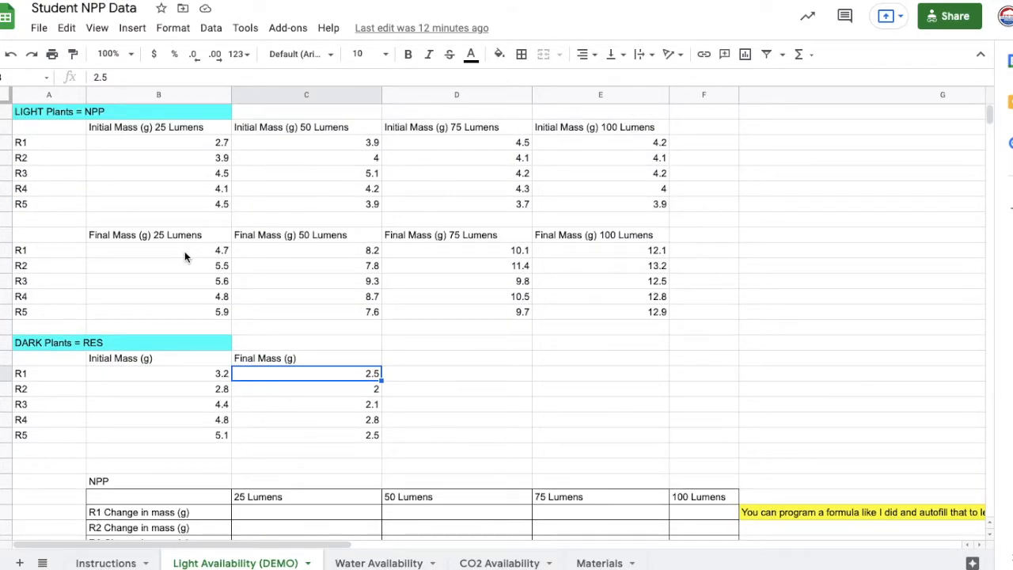
pyautogui.click(187, 251)
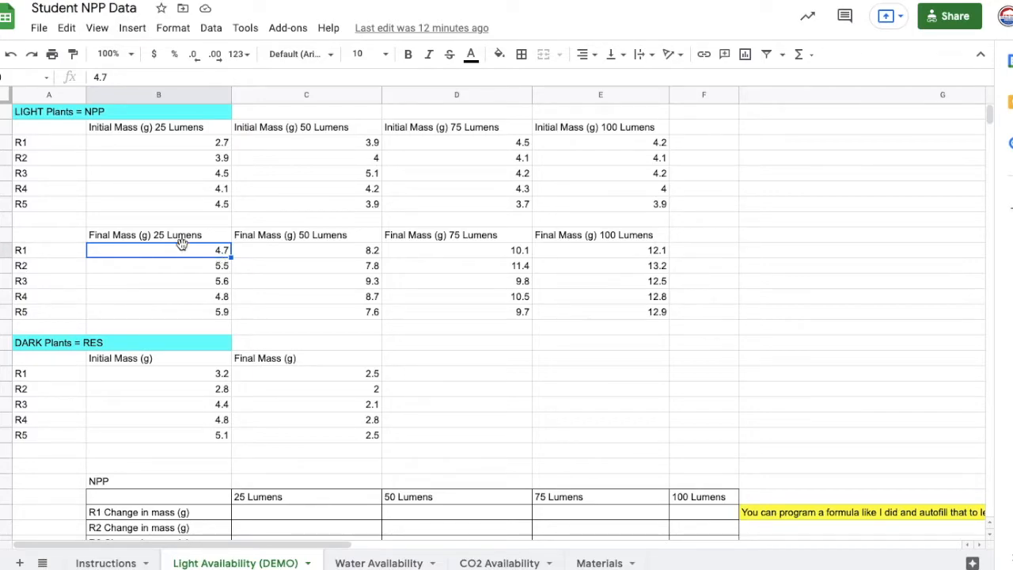
pyautogui.click(216, 147)
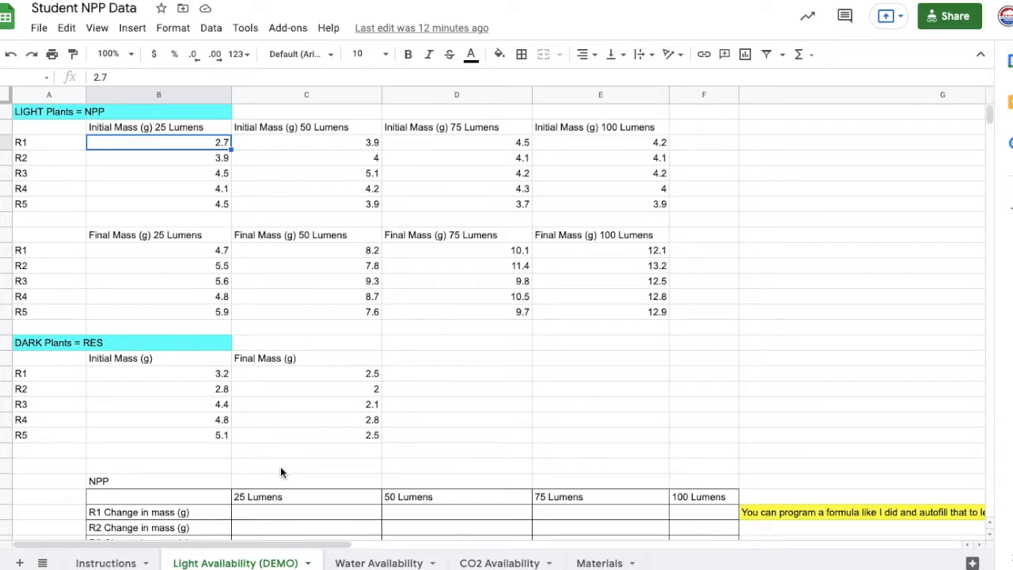
# - In the NPP table, enter =B10-B3 as R1's change in mass for 25 Lumens, subtracting the initial mass from the final mass
pyautogui.click(301, 514)
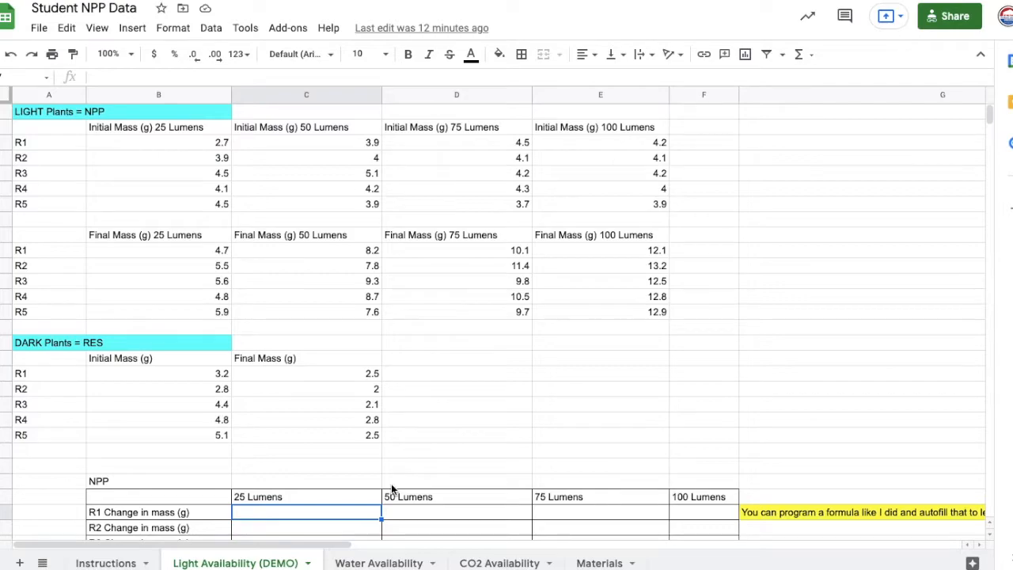
pyautogui.scroll(-2, 389, 483)
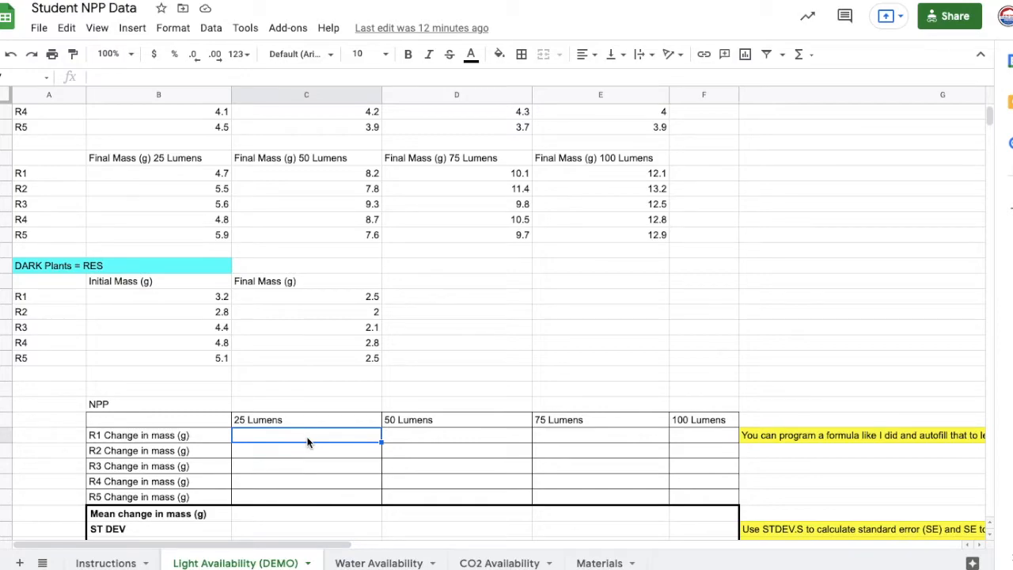
pyautogui.write('=')
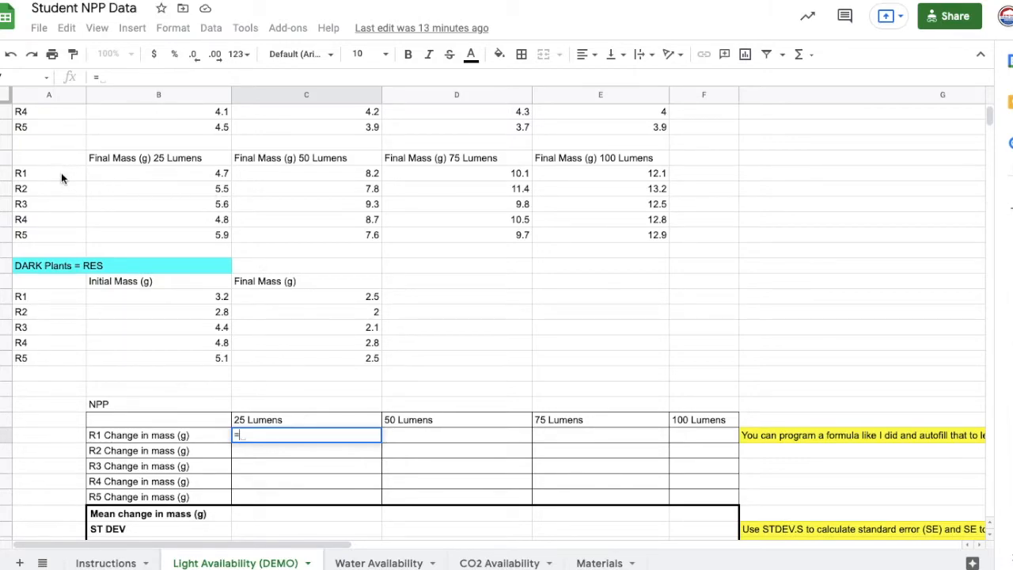
pyautogui.click(170, 171)
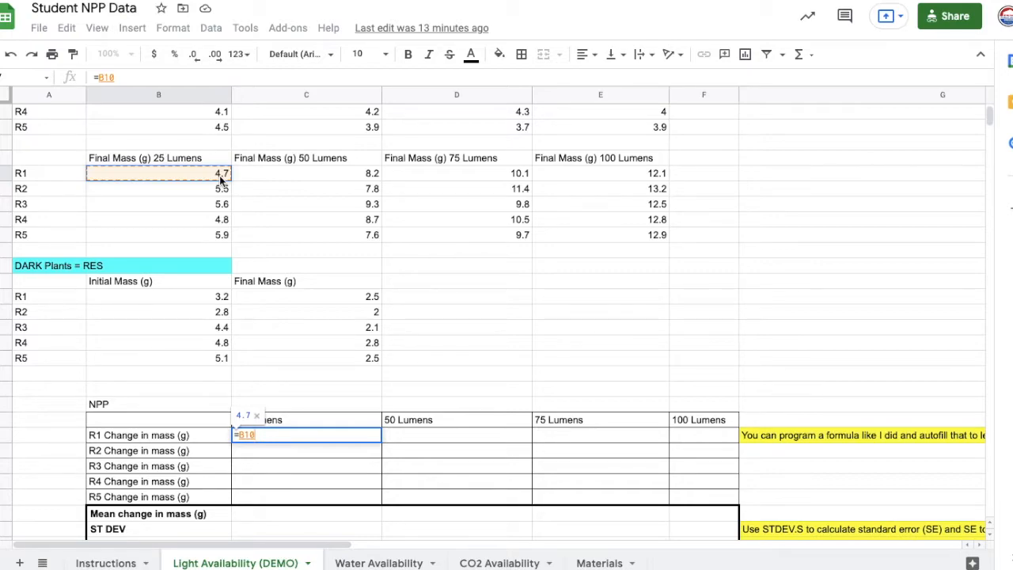
pyautogui.write('-')
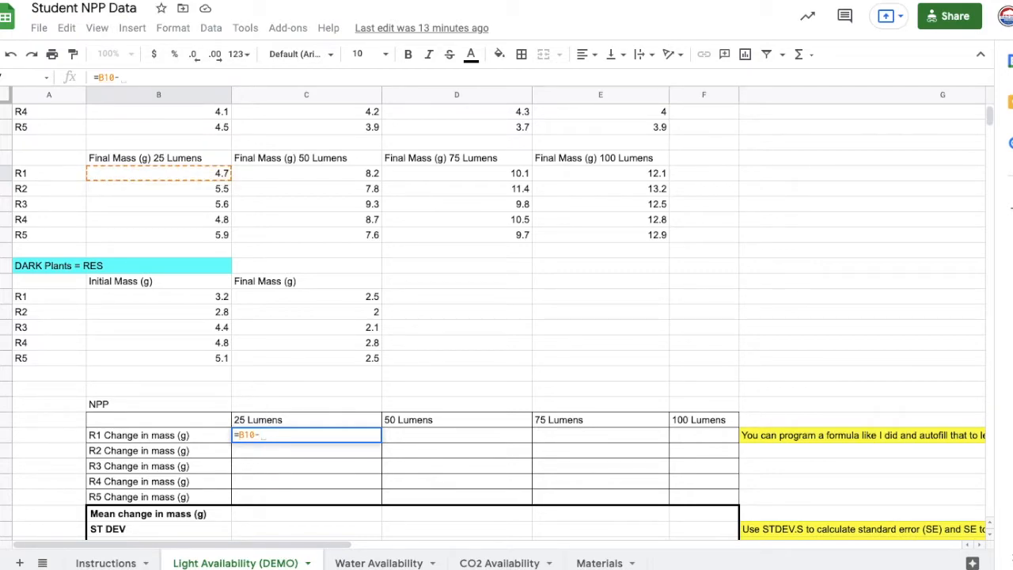
pyautogui.scroll(2, 193, 143)
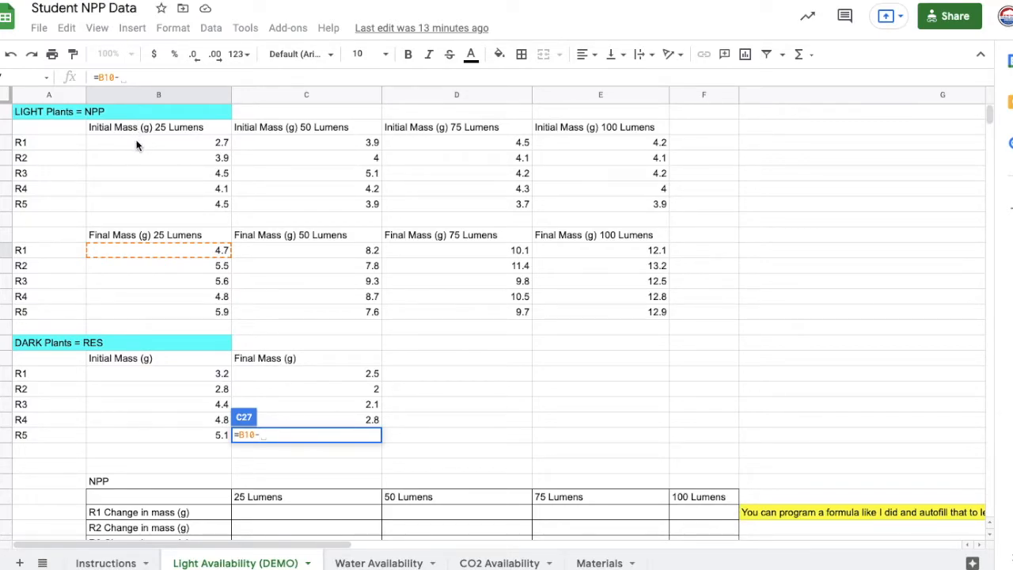
pyautogui.click(181, 143)
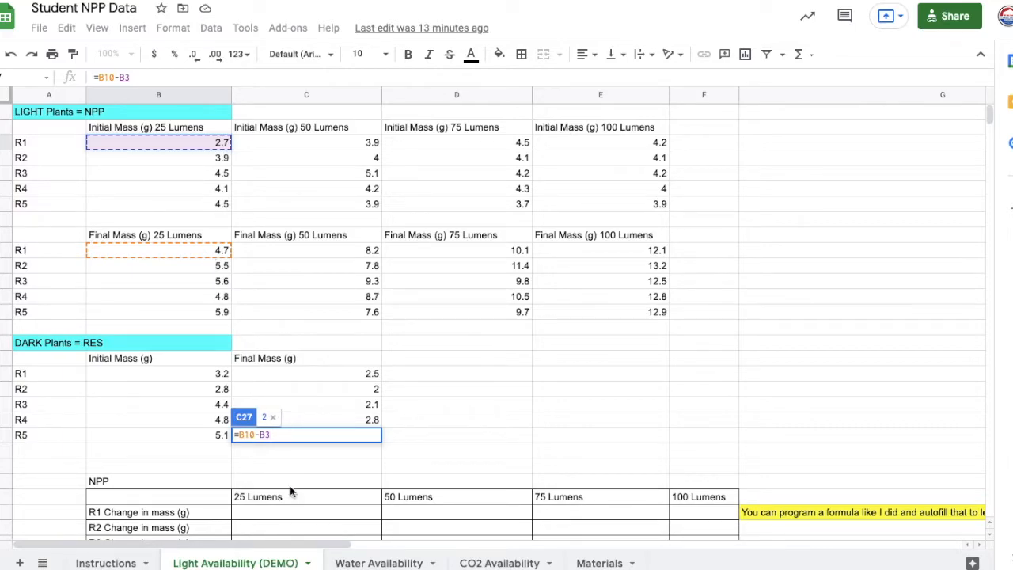
pyautogui.scroll(-2, 293, 484)
pyautogui.scroll(-1, 299, 457)
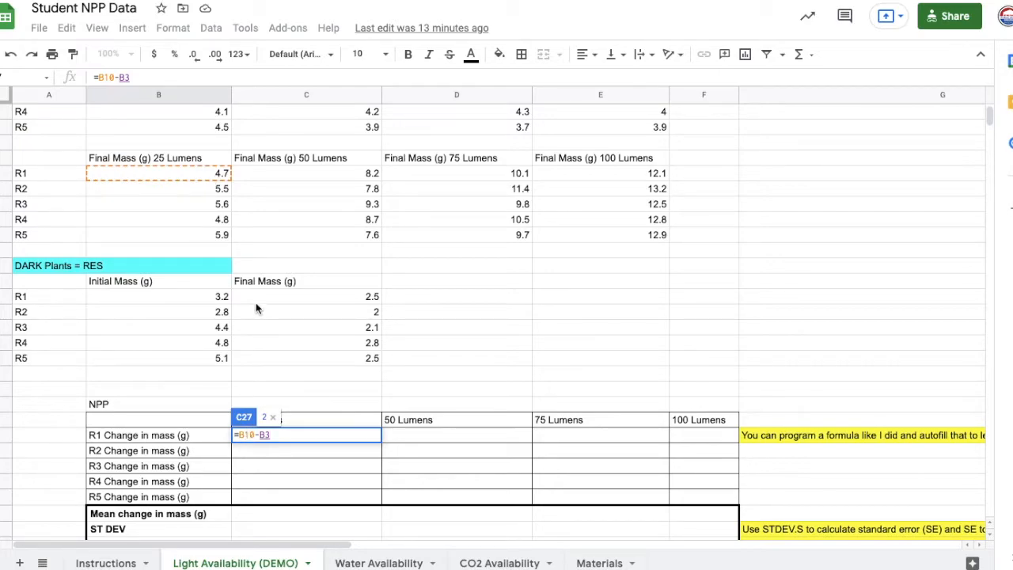
pyautogui.scroll(2, 239, 163)
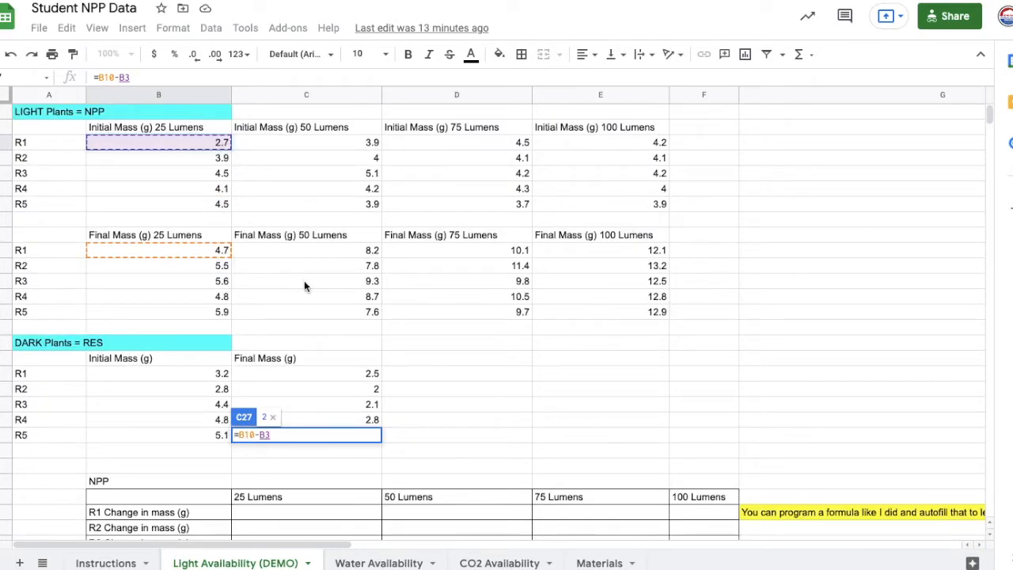
pyautogui.scroll(-3, 312, 288)
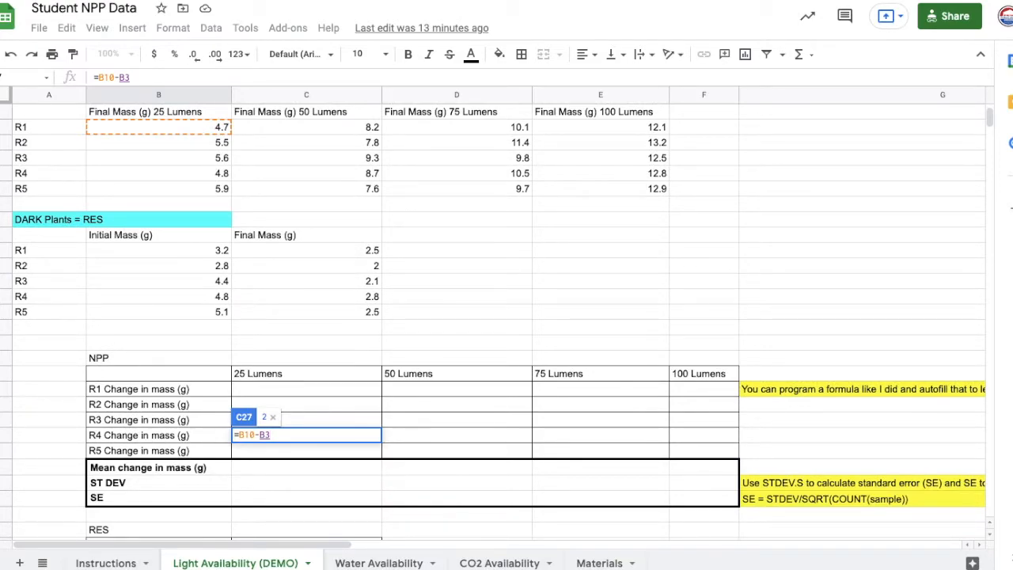
pyautogui.press('Return')
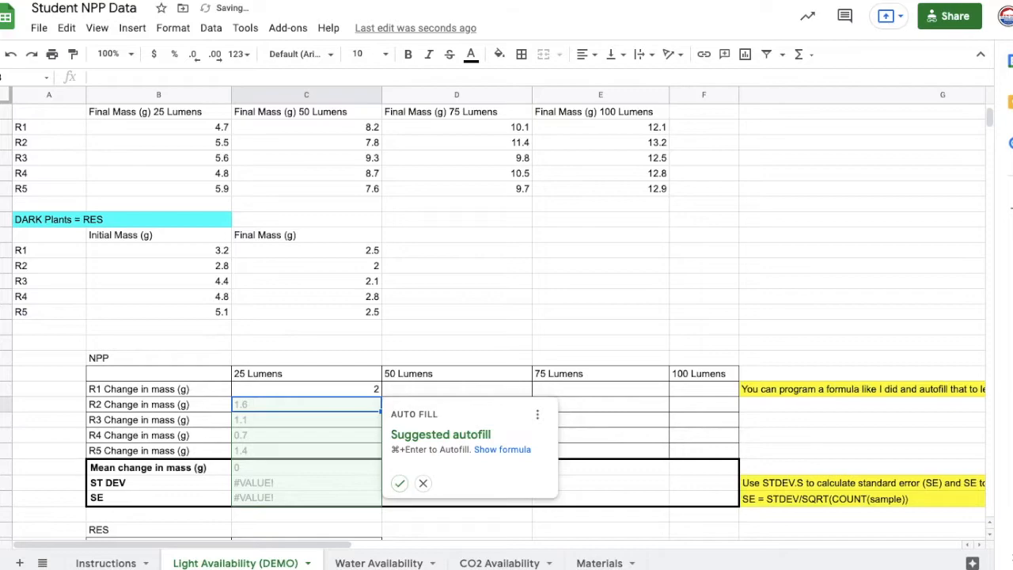
# - Fill the R1 change-in-mass formula down through R5 for 25 Lumens, and check which raw-data cells the R2 formula references
pyautogui.click(334, 387)
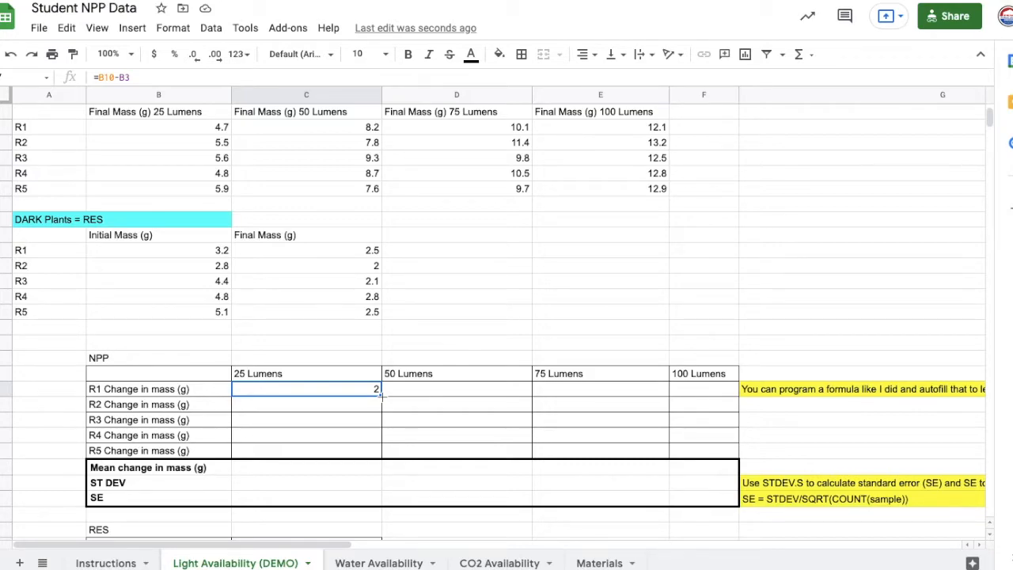
pyautogui.moveTo(381, 395); pyautogui.dragTo(377, 452)
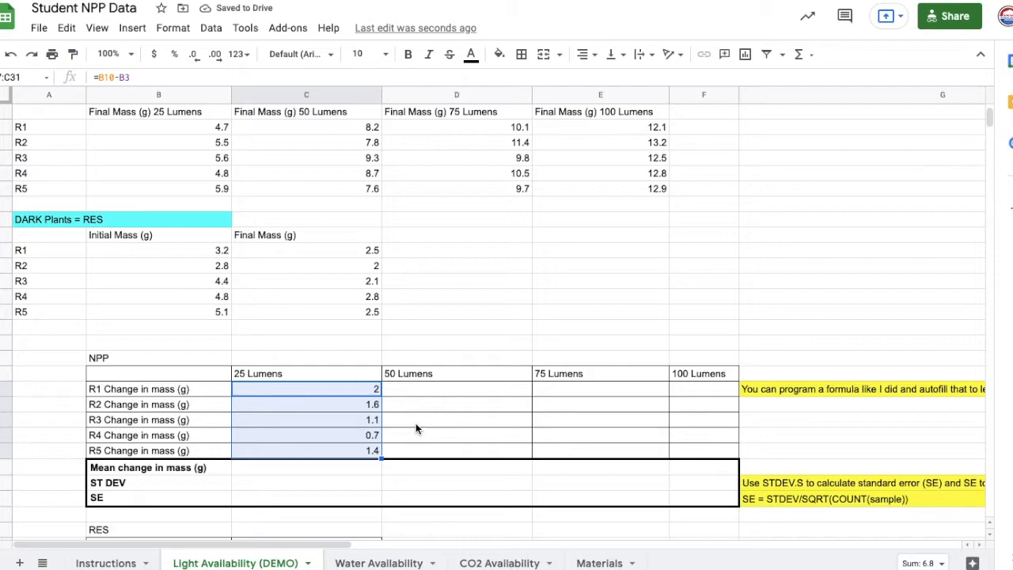
pyautogui.click(352, 387)
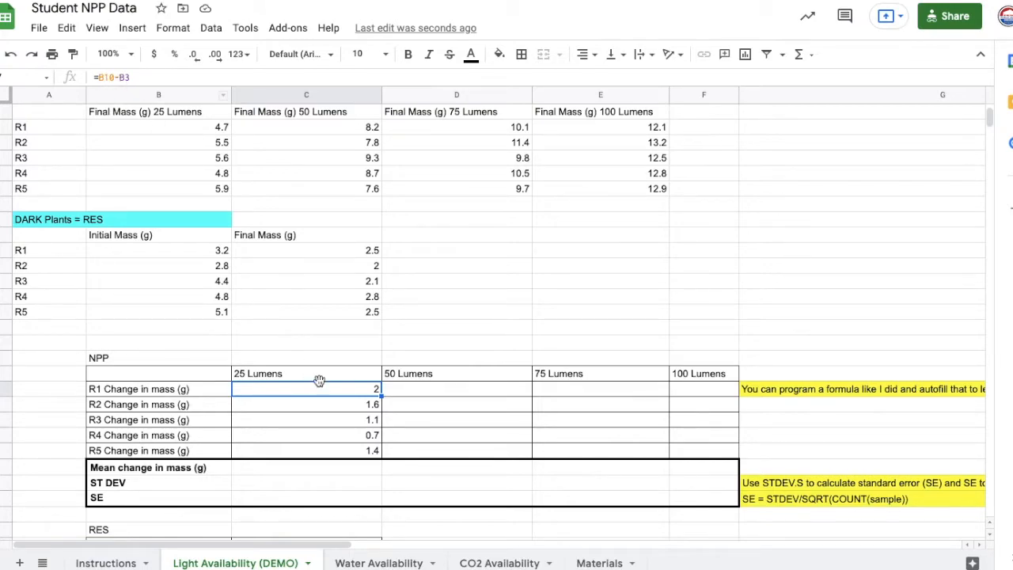
pyautogui.click(336, 404)
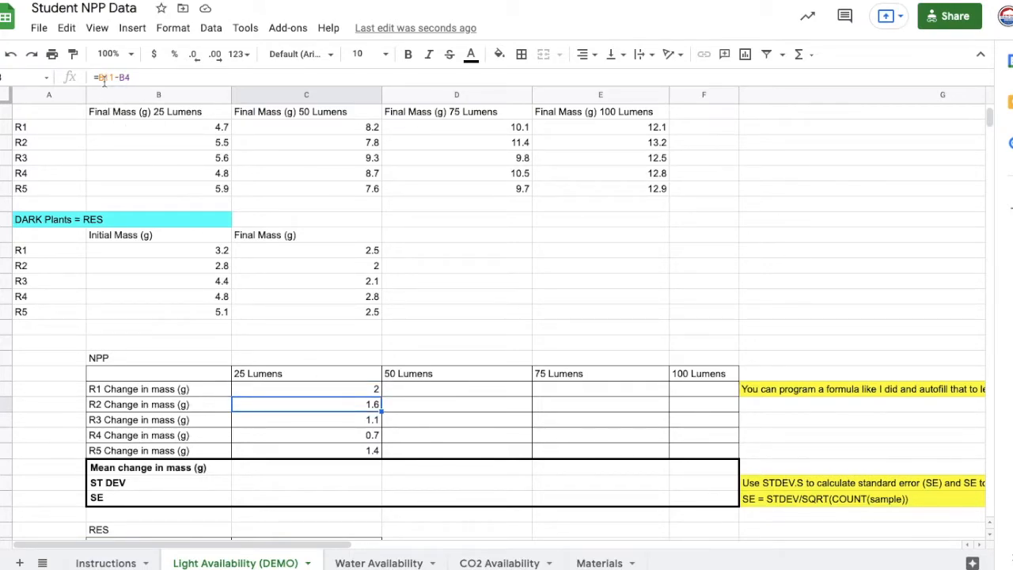
pyautogui.doubleClick(300, 402)
pyautogui.scroll(3, 288, 370)
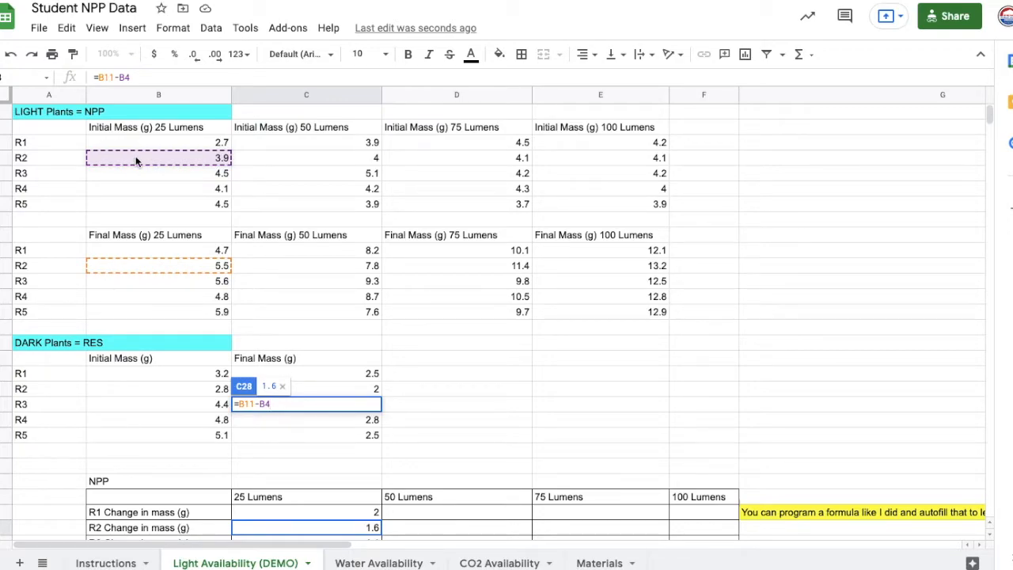
pyautogui.press('Return')
pyautogui.scroll(-2, 195, 222)
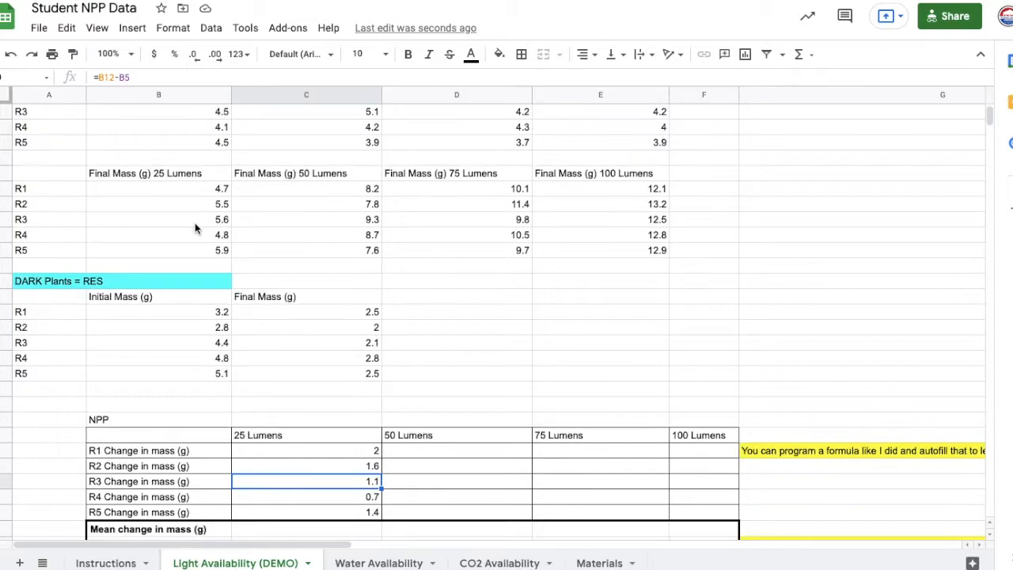
pyautogui.scroll(-1, 197, 228)
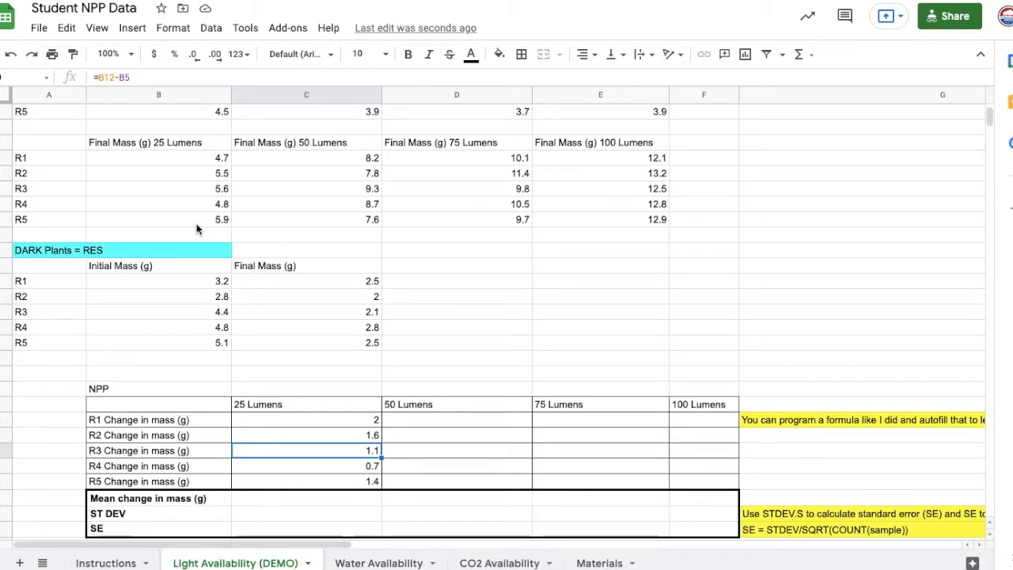
# - Fill the R1 to R5 change-in-mass formulas from 25 Lumens across the 50, 75 and 100 Lumens columns
pyautogui.click(338, 422)
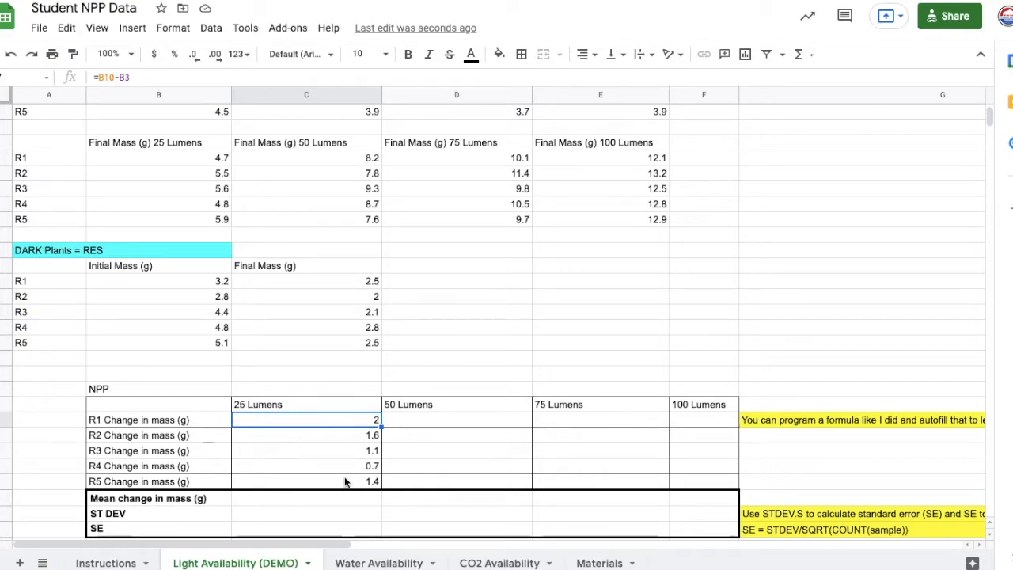
pyautogui.moveTo(369, 420); pyautogui.dragTo(361, 486)
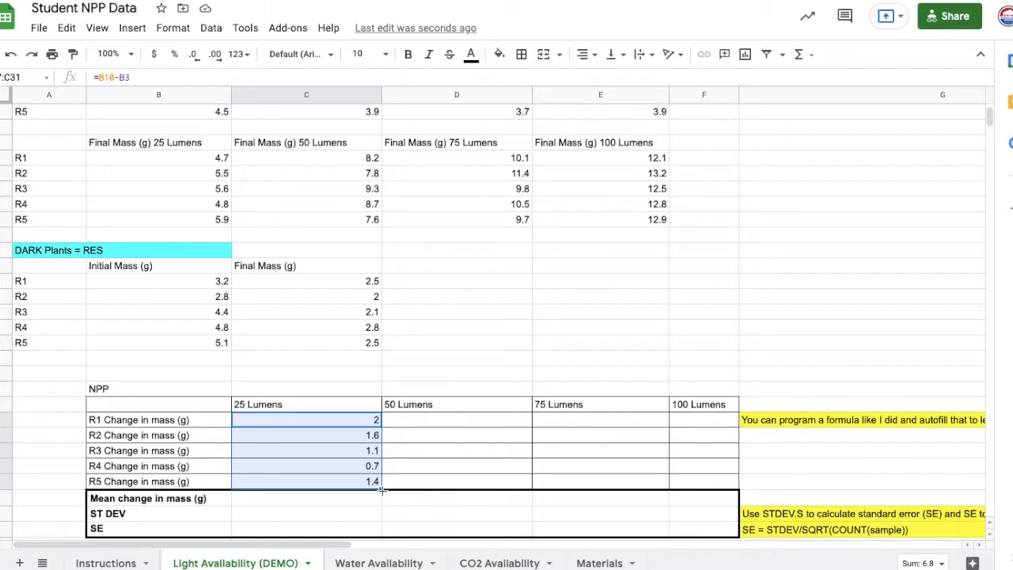
pyautogui.moveTo(380, 490); pyautogui.dragTo(713, 481)
pyautogui.moveTo(713, 480); pyautogui.dragTo(713, 480)
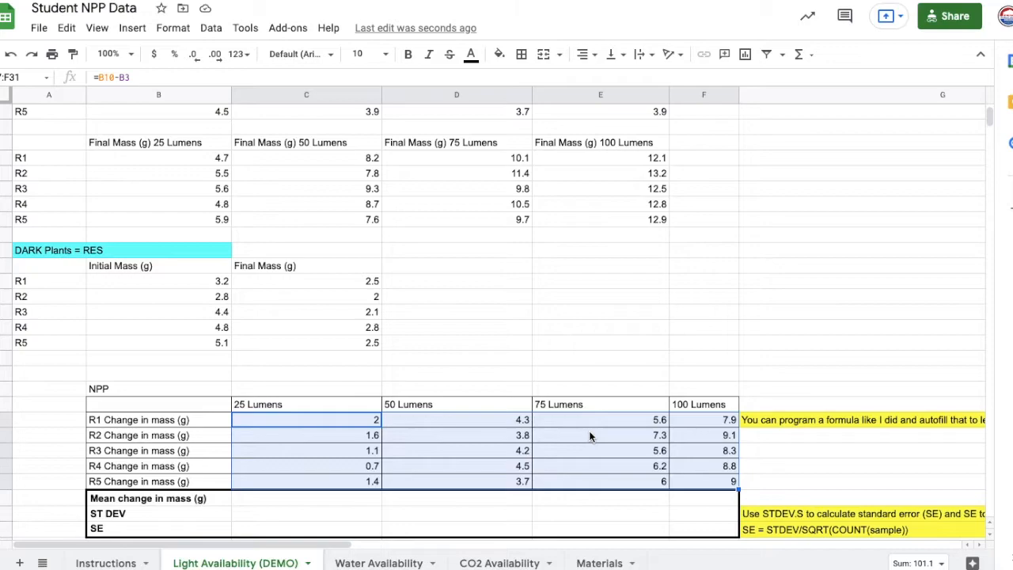
pyautogui.press('Return')
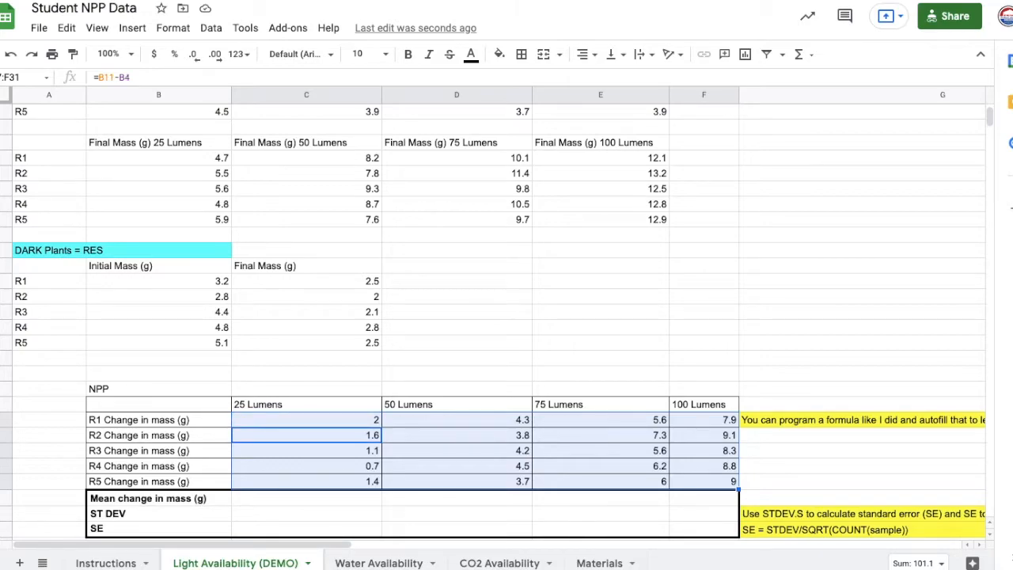
# - Calculate the NPP mean change in mass for 25 Lumens with =AVERAGE(C27:C31)
pyautogui.click(309, 499)
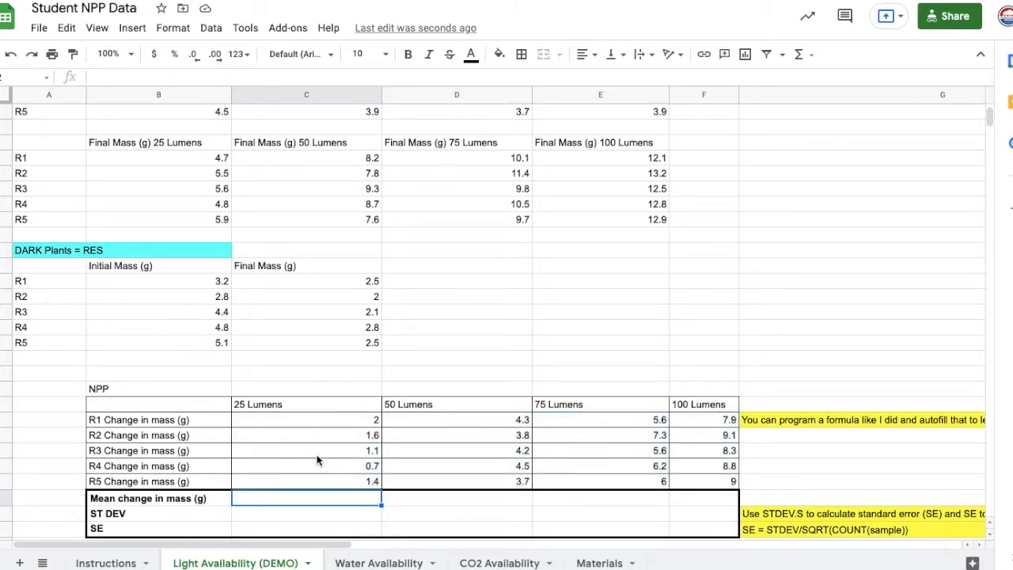
pyautogui.scroll(-5, 317, 459)
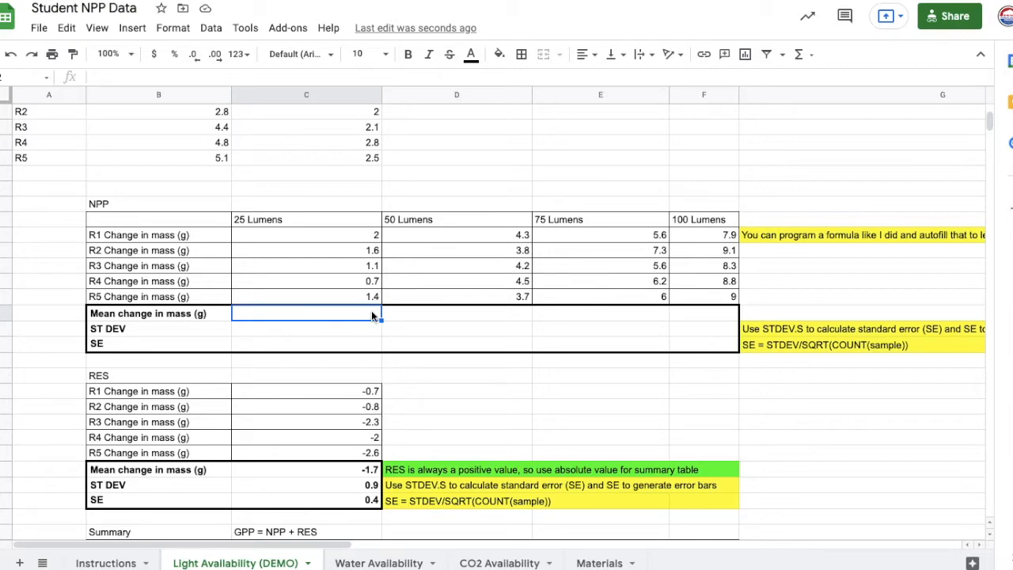
pyautogui.write('=')
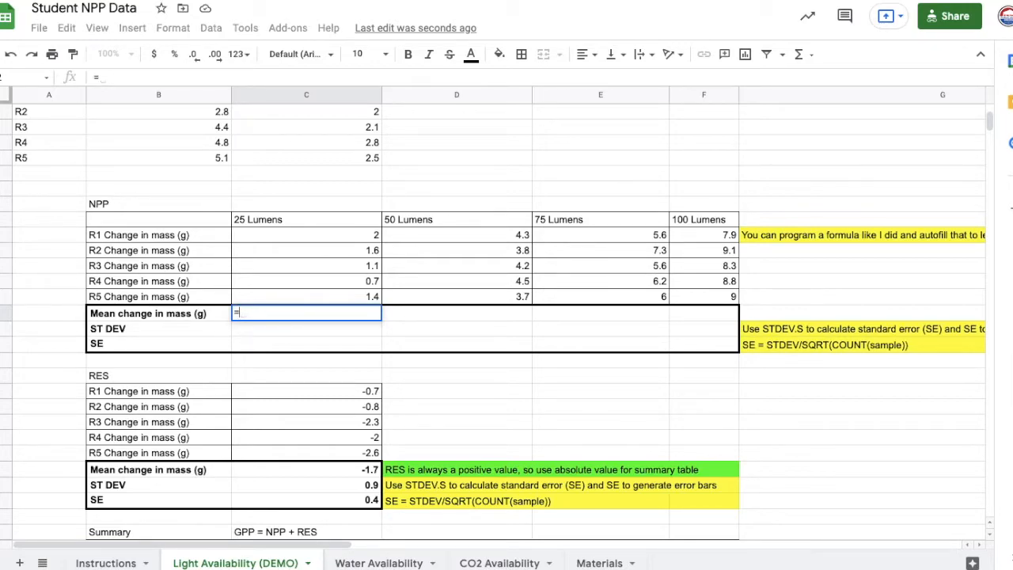
pyautogui.write('ave')
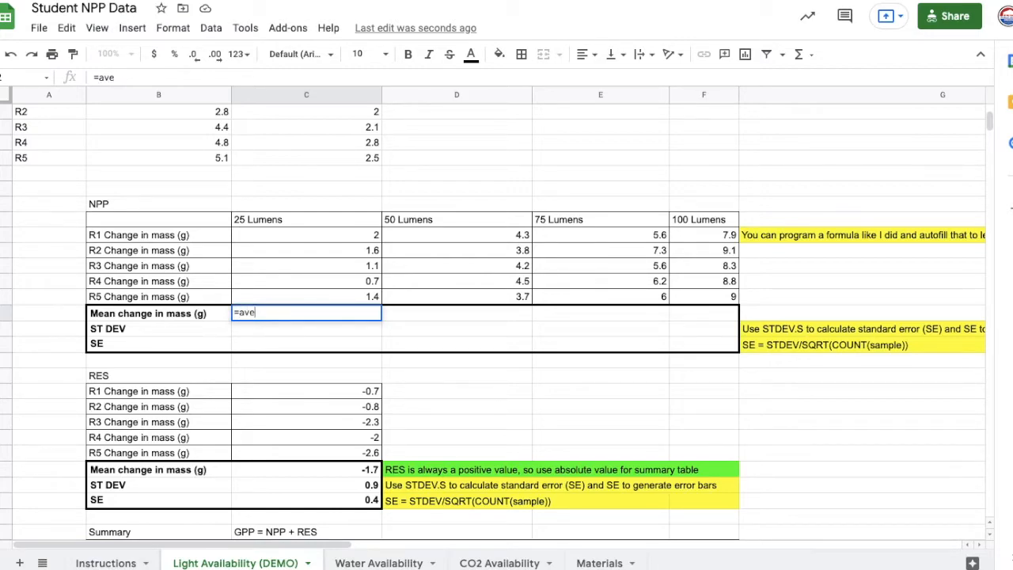
pyautogui.press('BackSpace')
pyautogui.press('BackSpace')
pyautogui.press('BackSpace')
pyautogui.press('BackSpace')
pyautogui.write('=a')
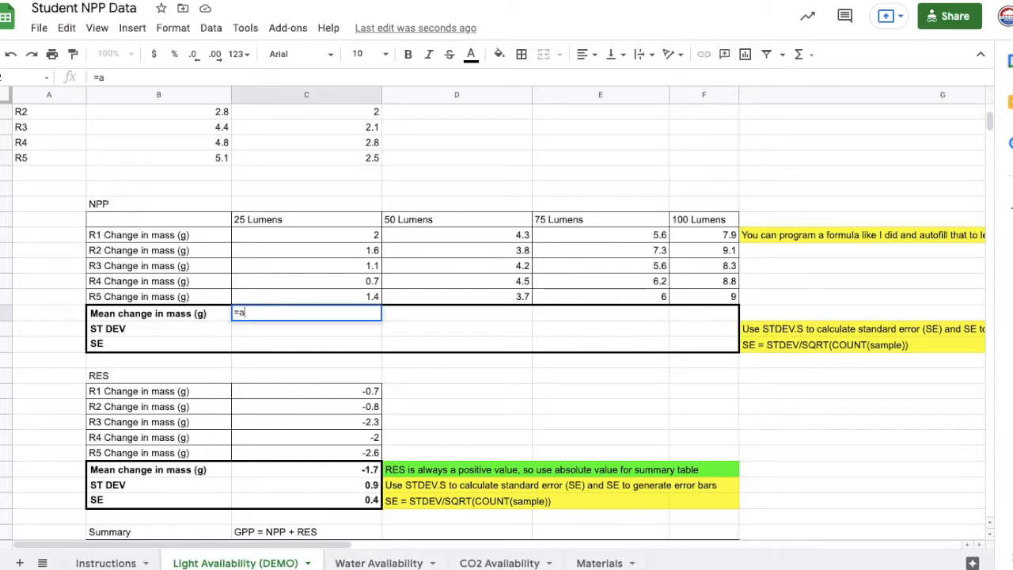
pyautogui.write('ver')
pyautogui.press('BackSpace')
pyautogui.press('BackSpace')
pyautogui.press('BackSpace')
pyautogui.press('BackSpace')
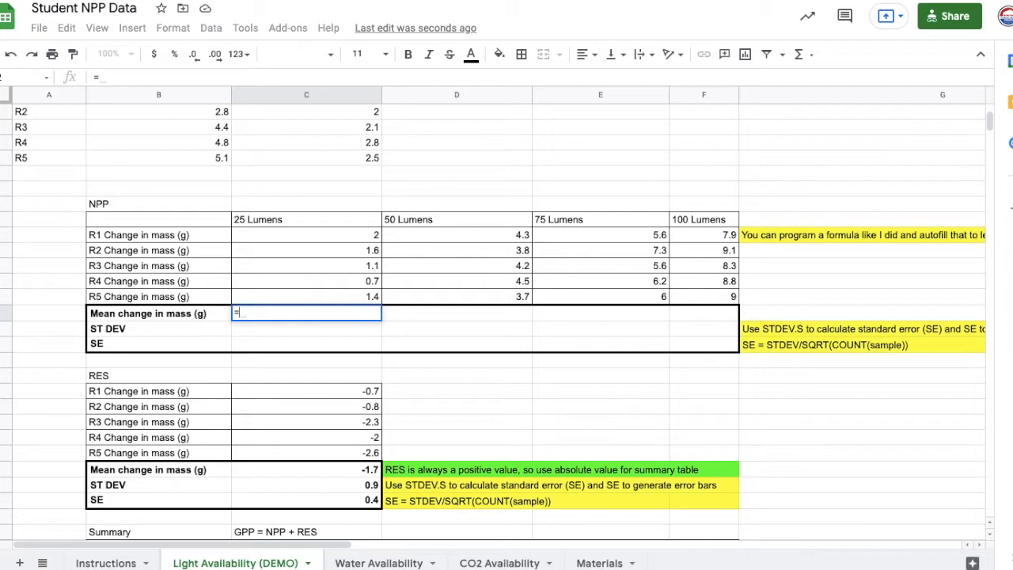
pyautogui.write('AV')
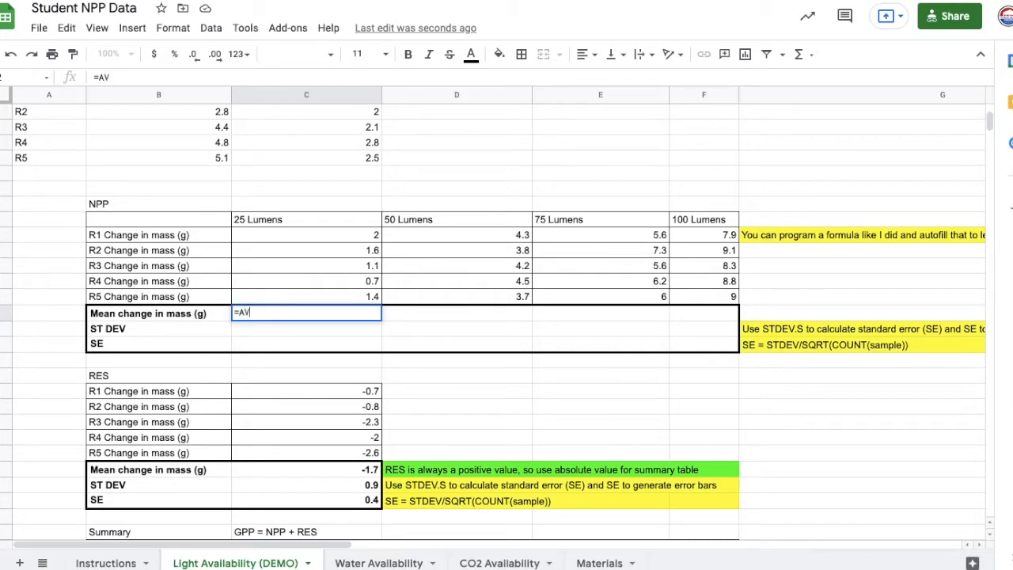
pyautogui.write('ERAGE')
pyautogui.write('(')
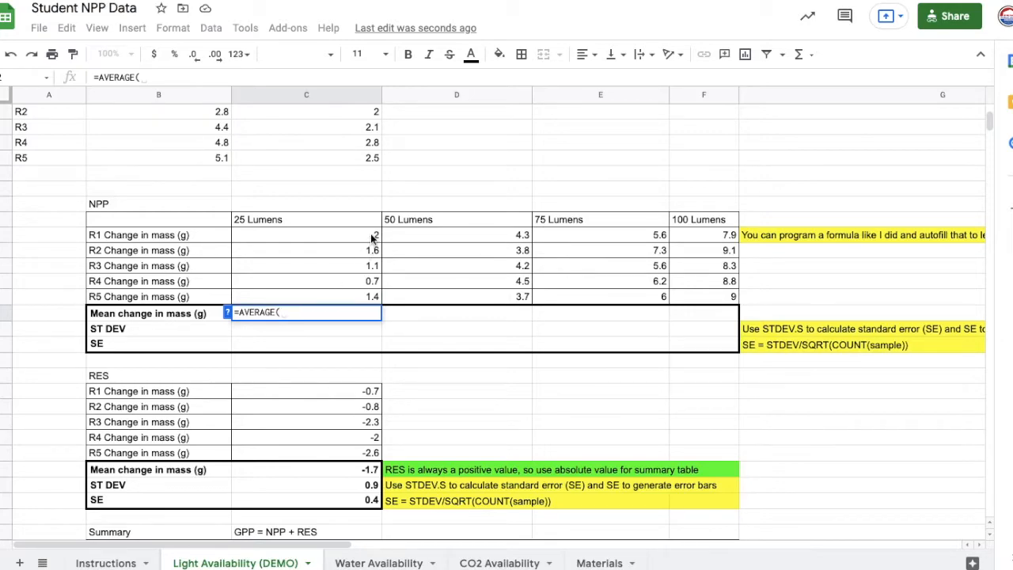
pyautogui.moveTo(371, 238); pyautogui.dragTo(369, 295)
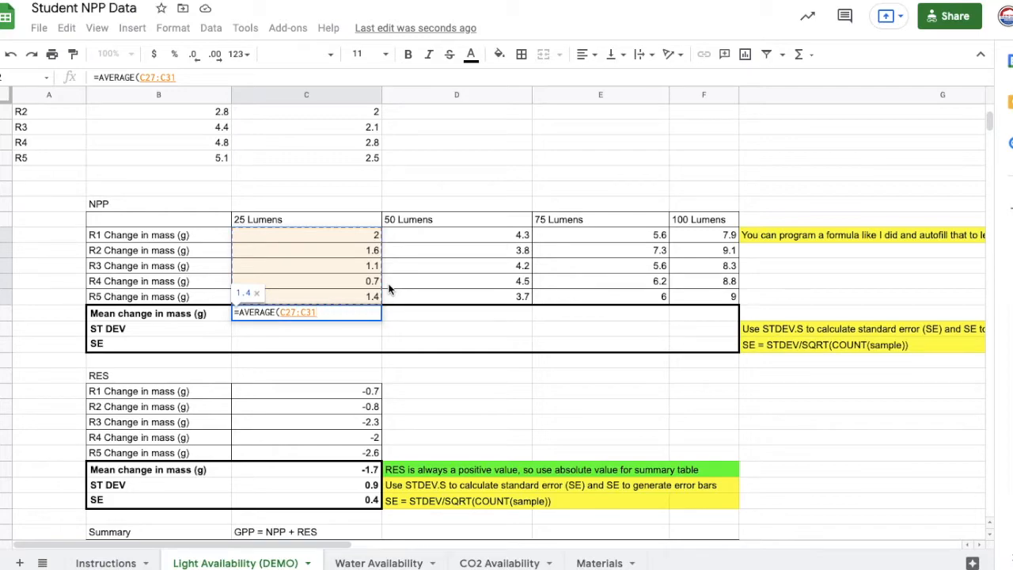
pyautogui.write(')')
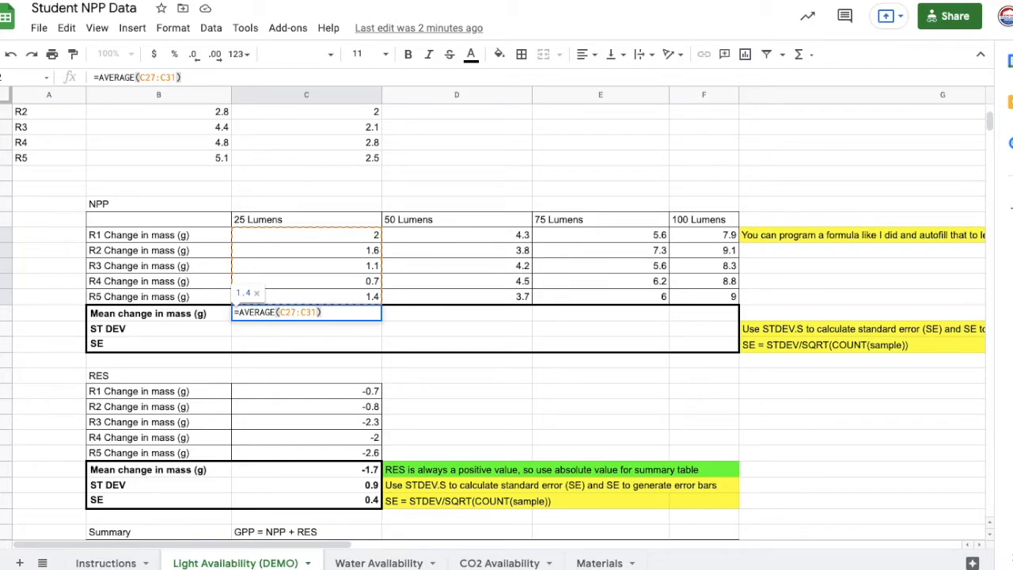
pyautogui.press('Return')
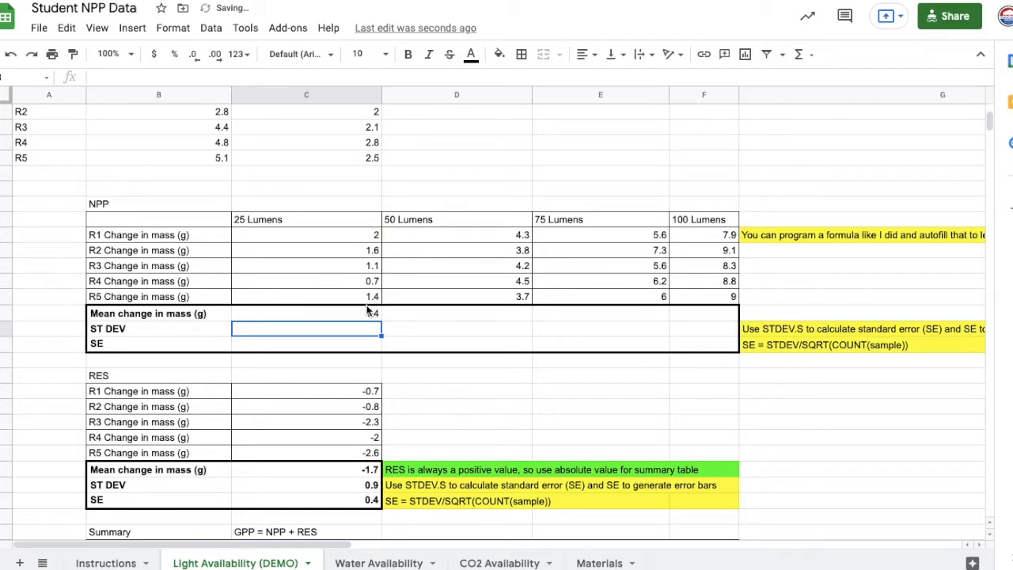
# - Fill the mean change in mass formula from 25 Lumens across to 50, 75 and 100 Lumens
pyautogui.click(370, 314)
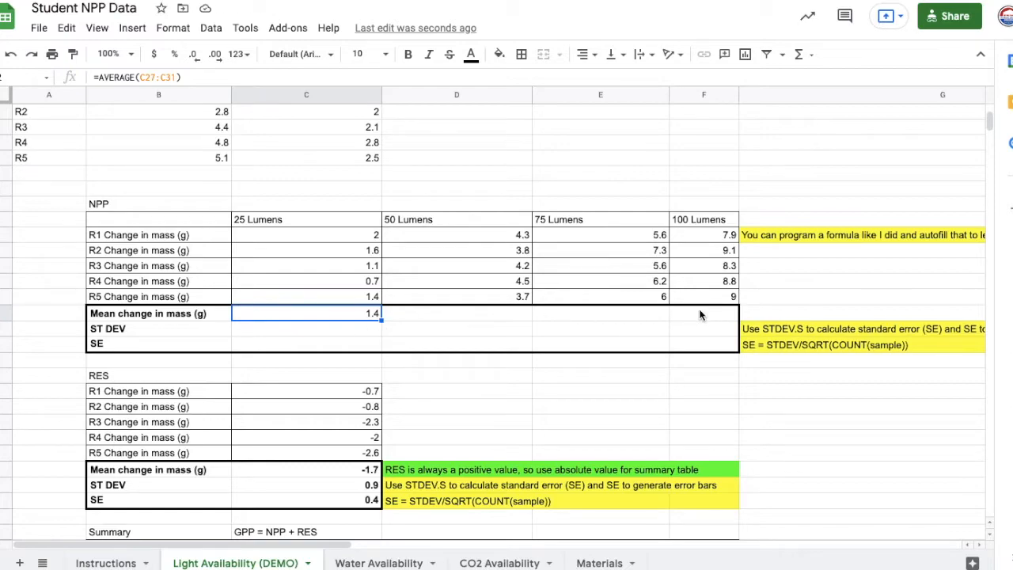
pyautogui.moveTo(380, 317); pyautogui.dragTo(678, 315)
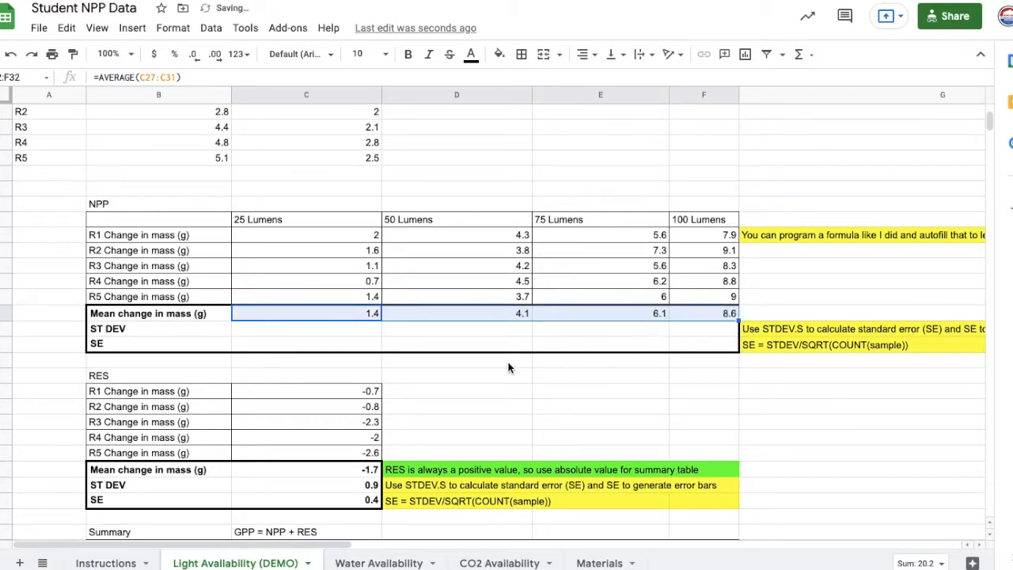
# - Calculate the NPP ST DEV for 25 Lumens with =STDEV.S(C27:C31) and fill it across to 50, 75 and 100 Lumens
pyautogui.click(431, 334)
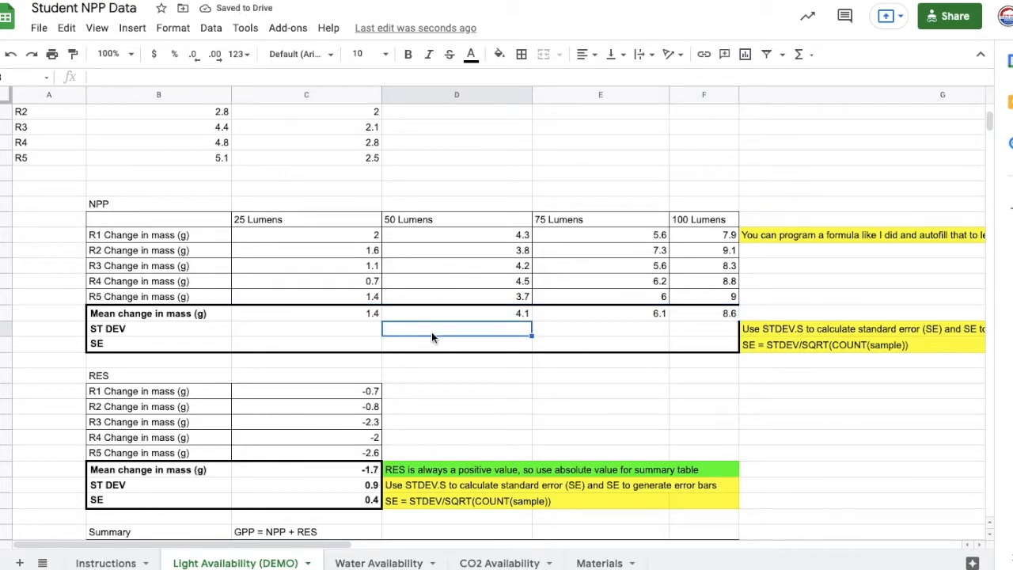
pyautogui.press('Left')
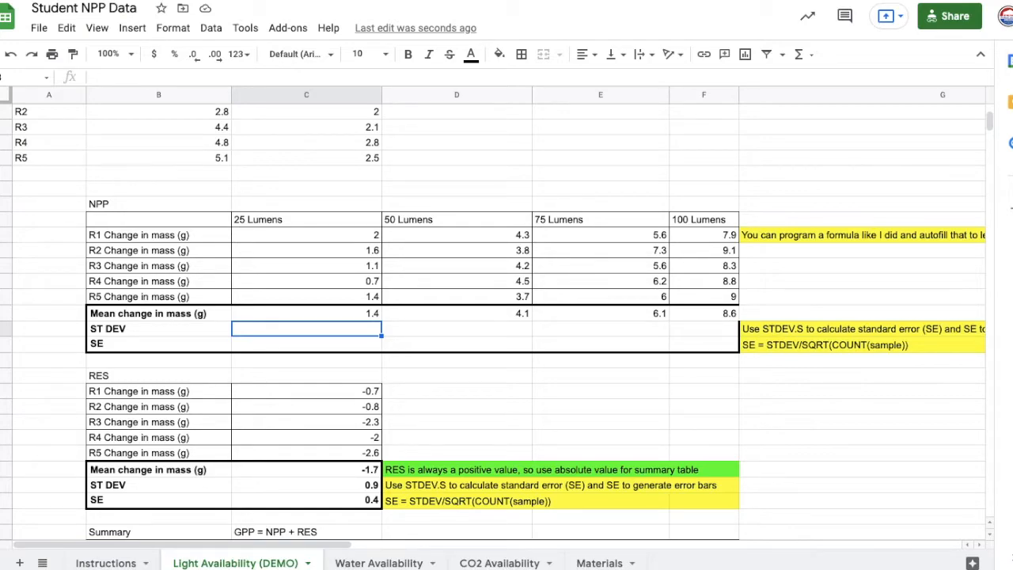
pyautogui.write('=')
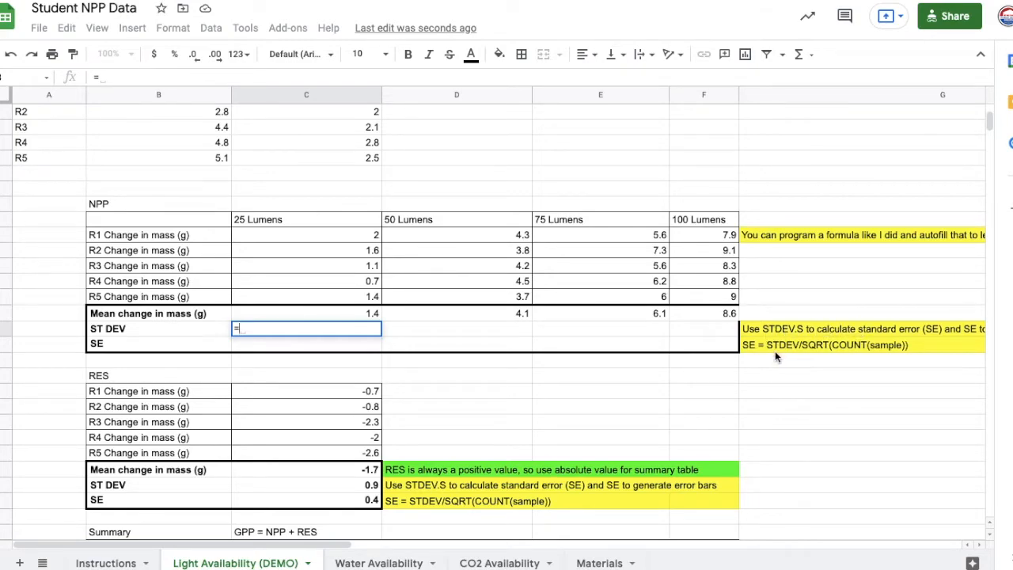
pyautogui.write('STD')
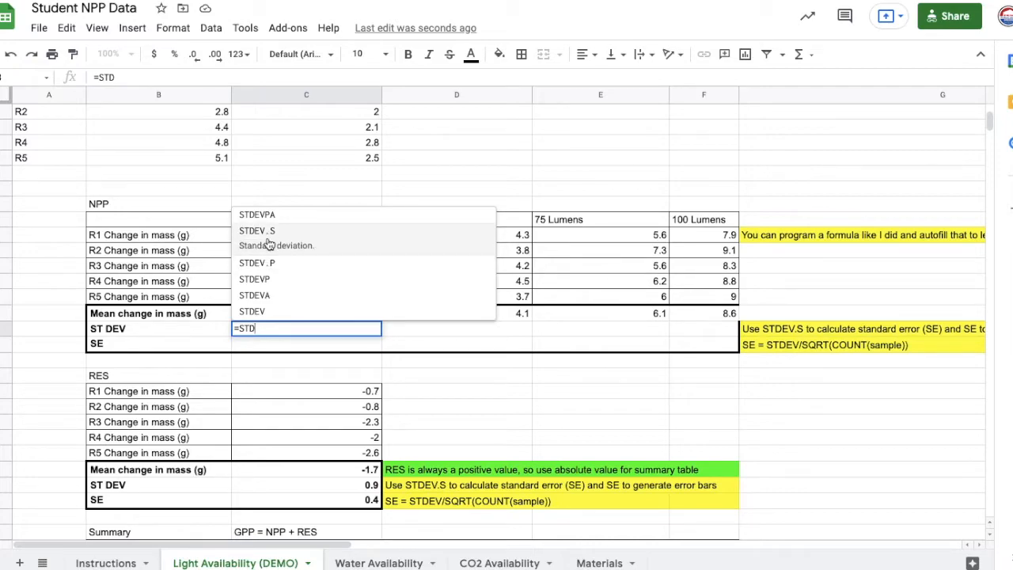
pyautogui.click(269, 243)
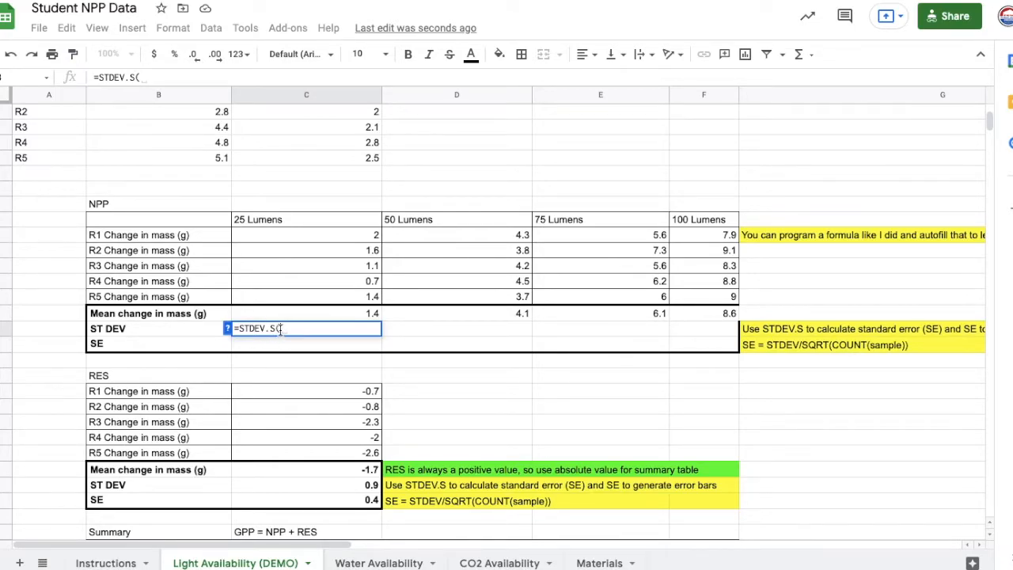
pyautogui.click(360, 234)
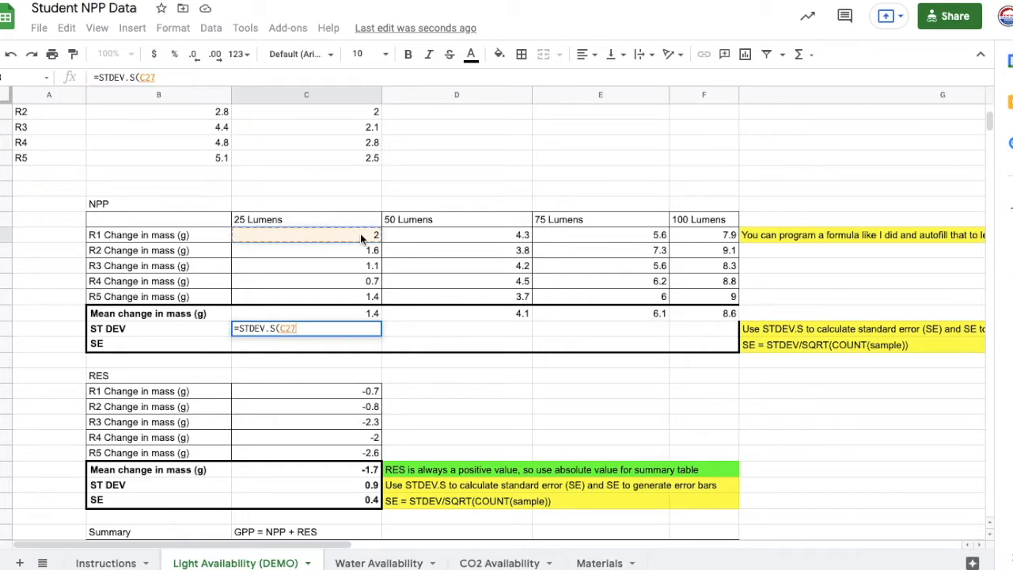
pyautogui.moveTo(360, 234); pyautogui.dragTo(358, 298)
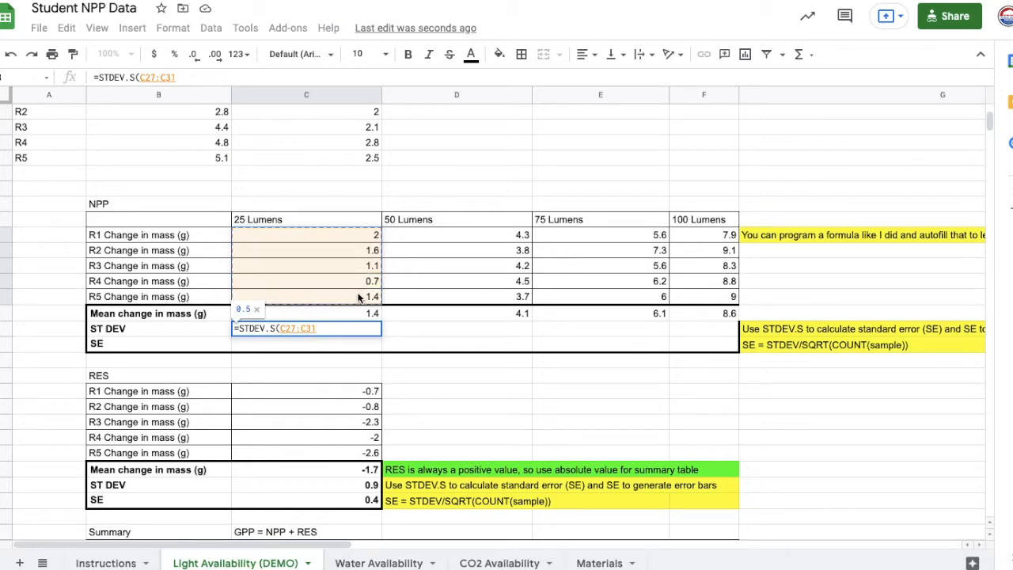
pyautogui.write(')')
pyautogui.press('Return')
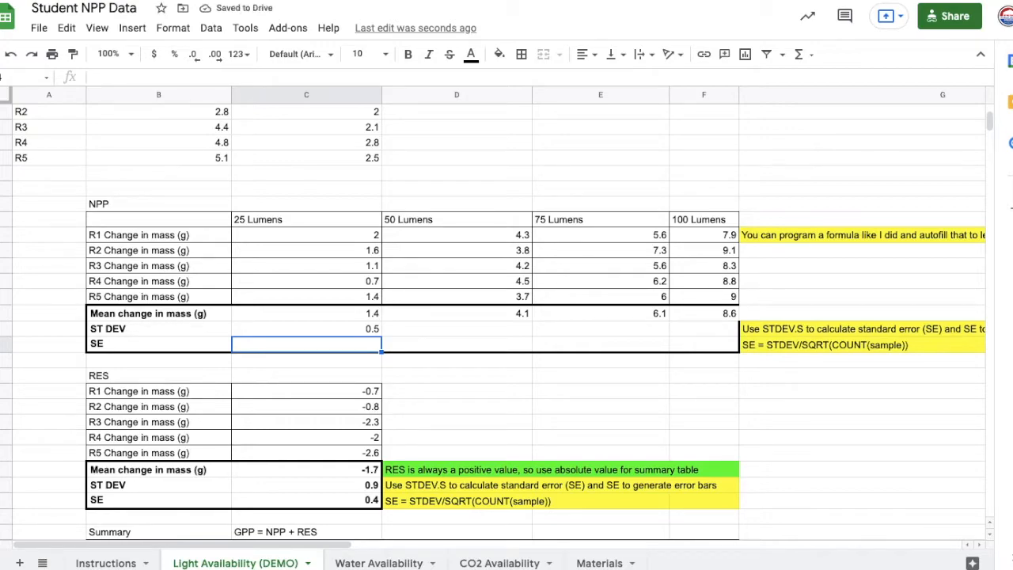
pyautogui.click(368, 332)
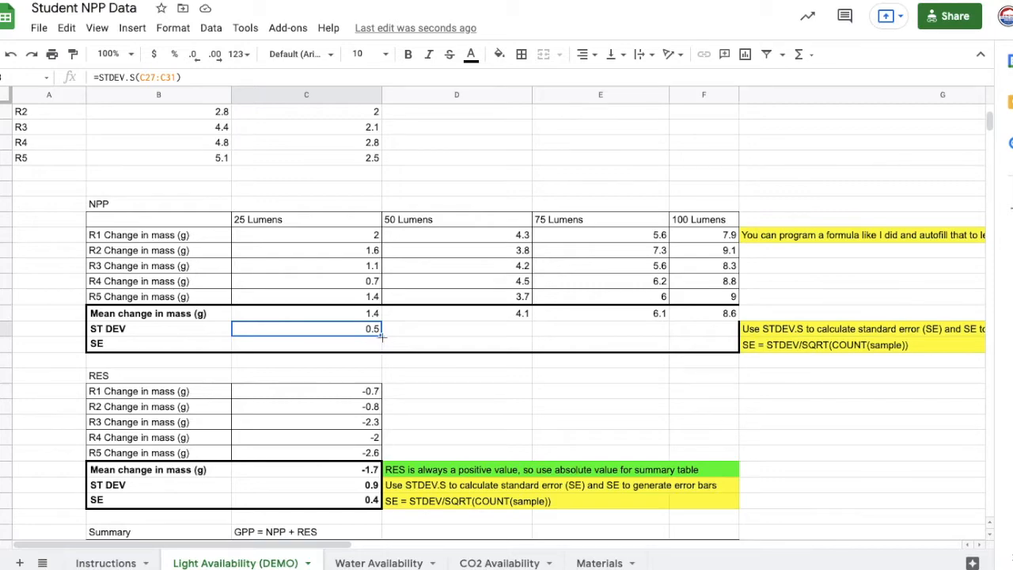
pyautogui.moveTo(381, 335); pyautogui.dragTo(681, 337)
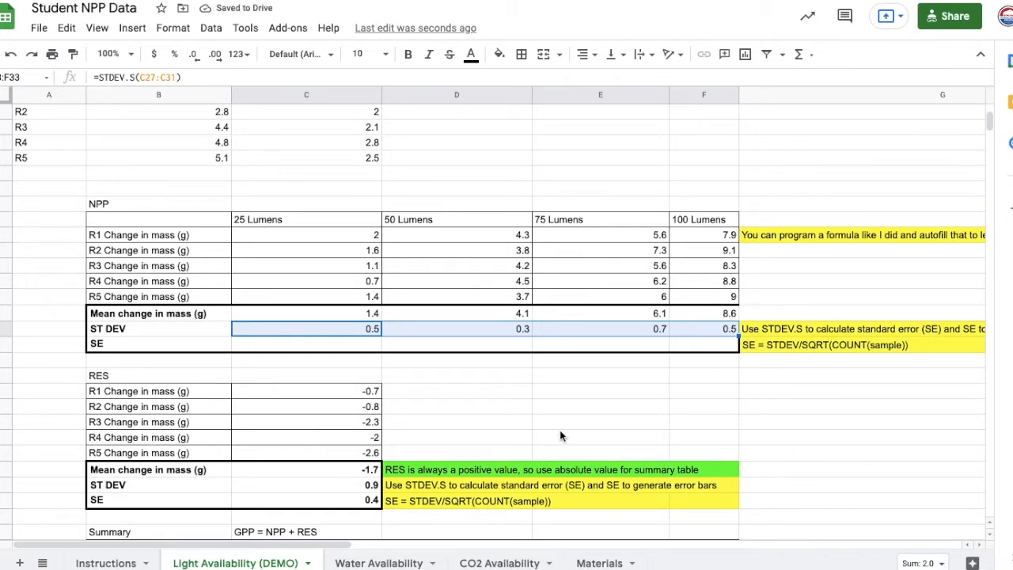
# - Calculate the NPP SE for 25 Lumens with =C33/SQRT(COUNT(C27:C31))
pyautogui.click(355, 345)
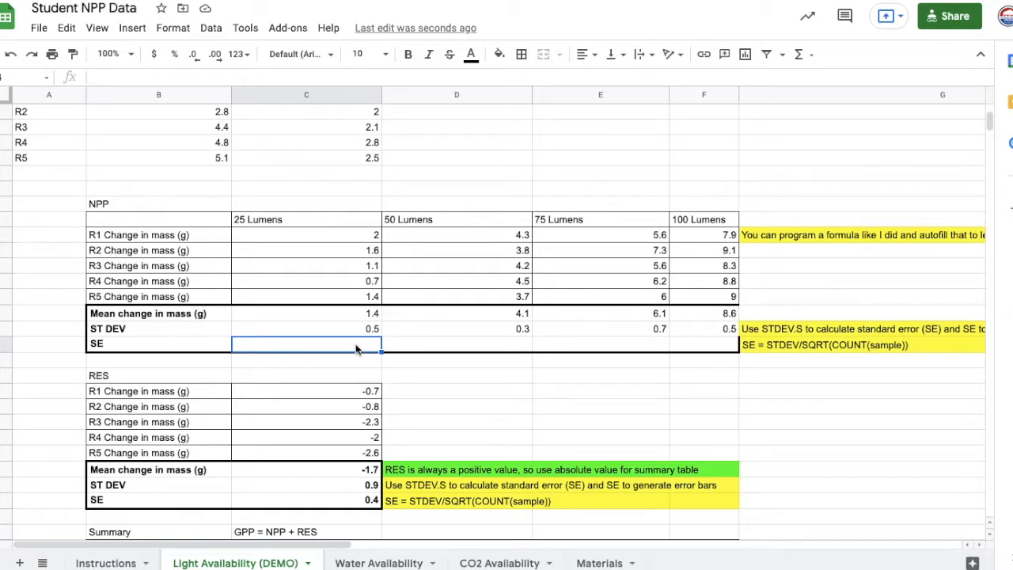
pyautogui.write('=')
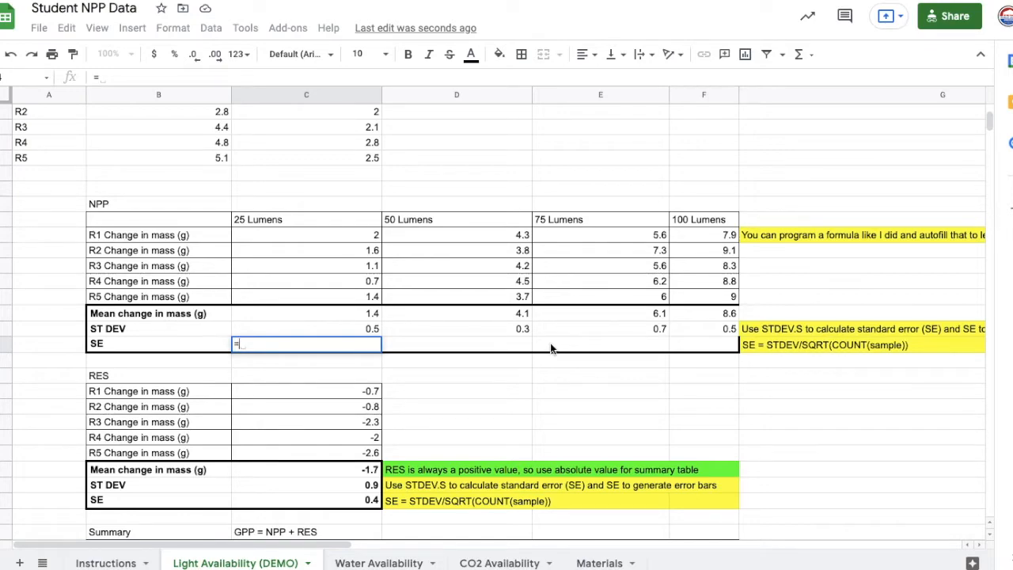
pyautogui.click(361, 330)
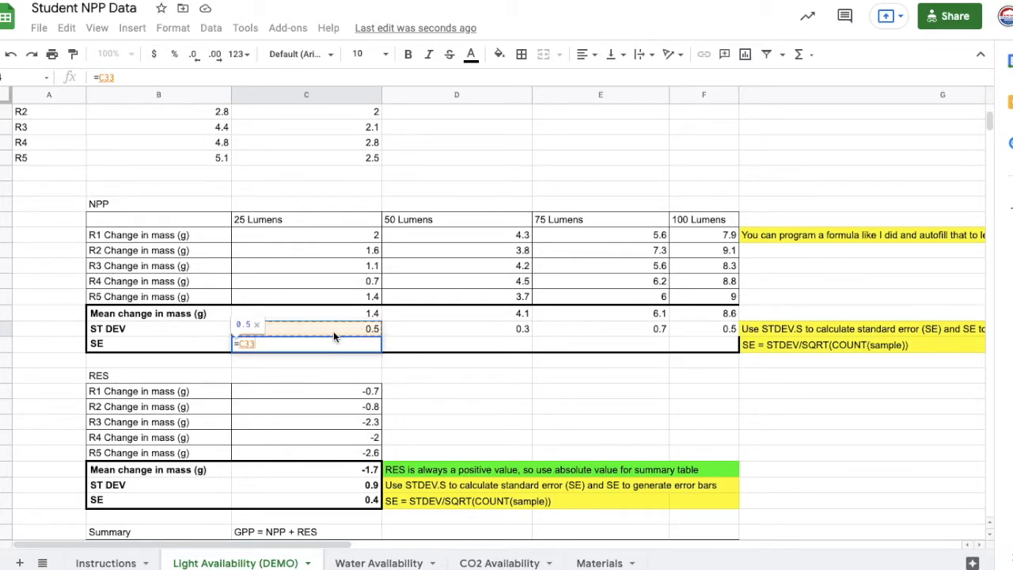
pyautogui.write('/')
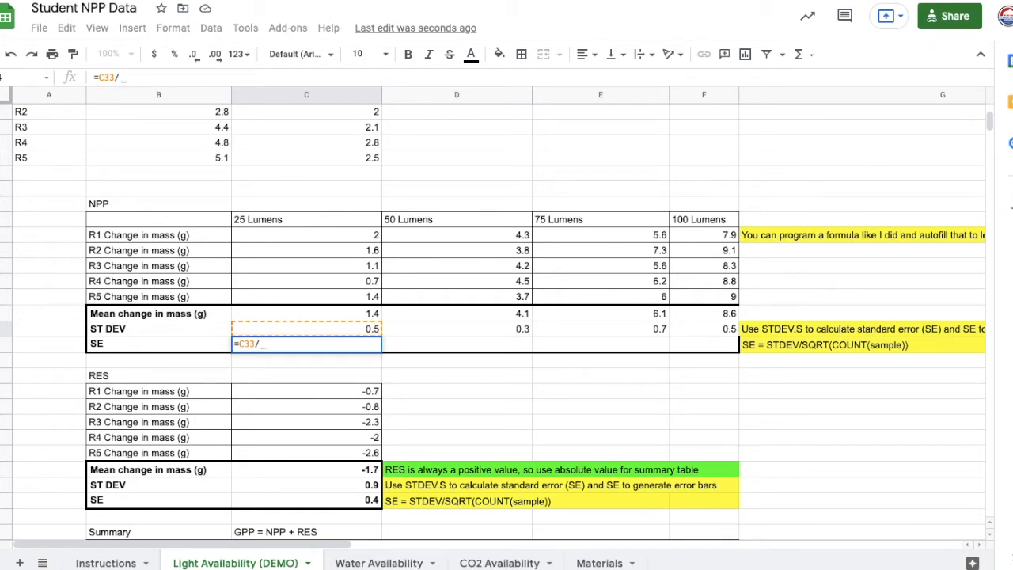
pyautogui.write('SQR')
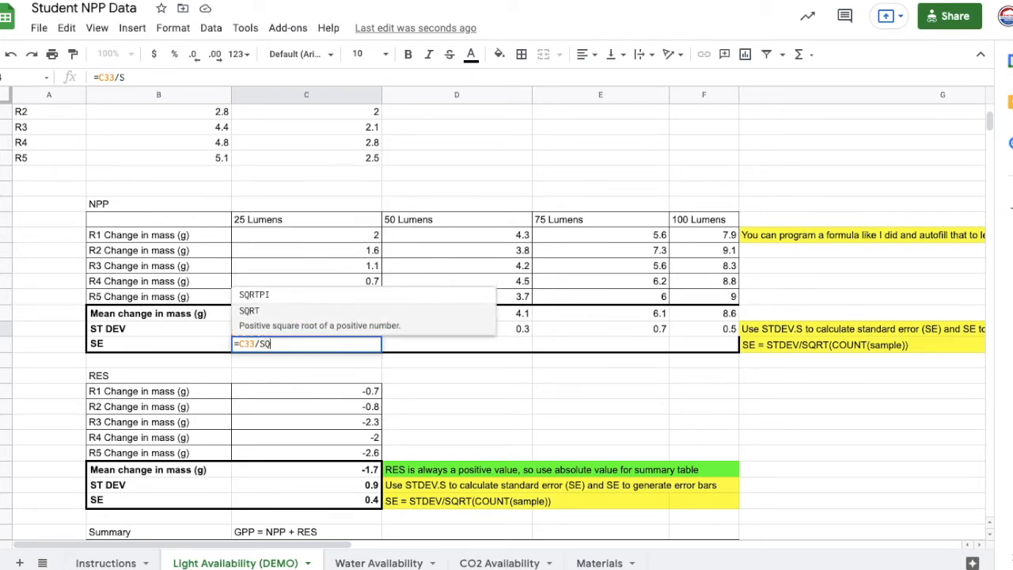
pyautogui.click(329, 329)
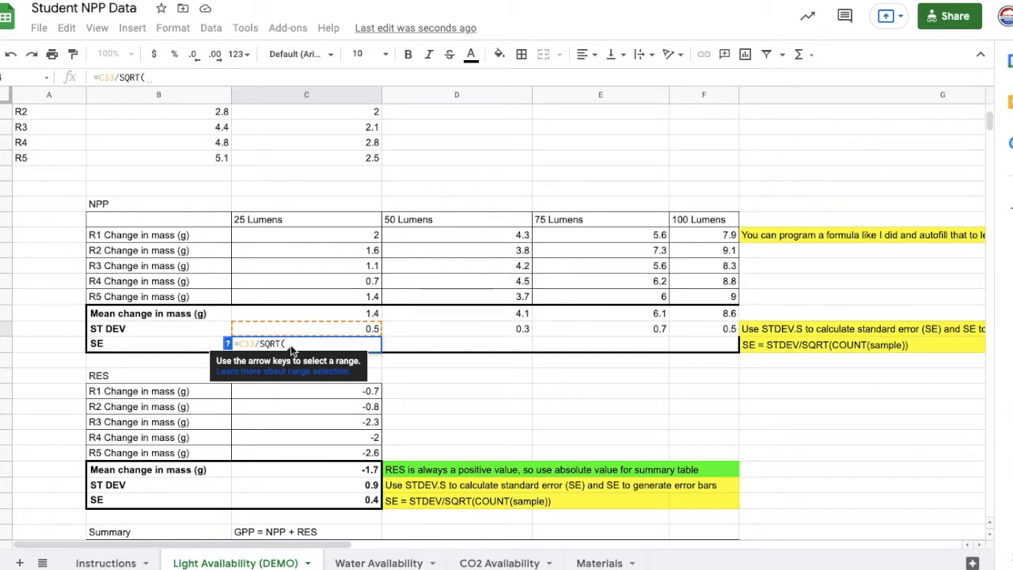
pyautogui.write('COUN')
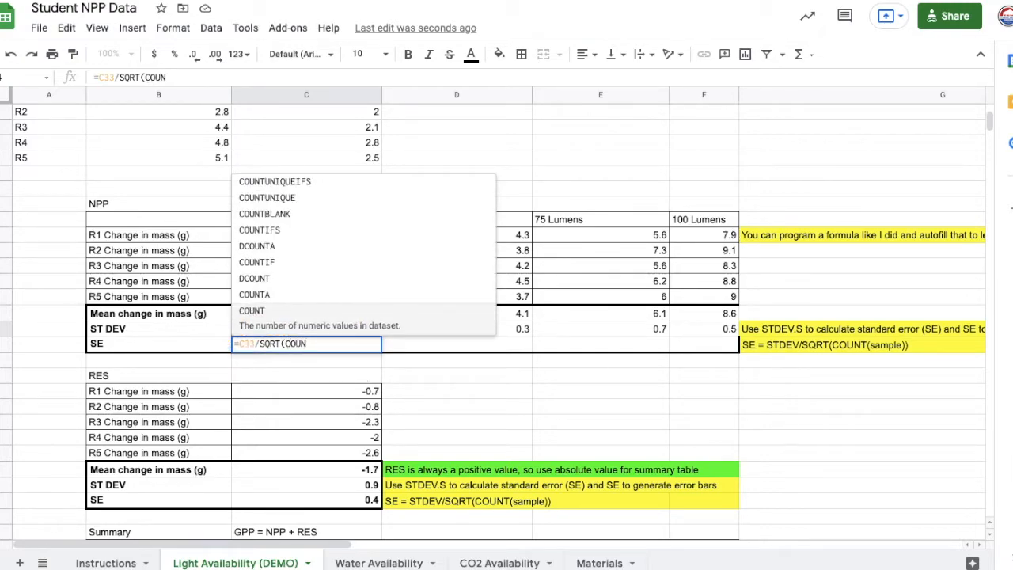
pyautogui.click(277, 323)
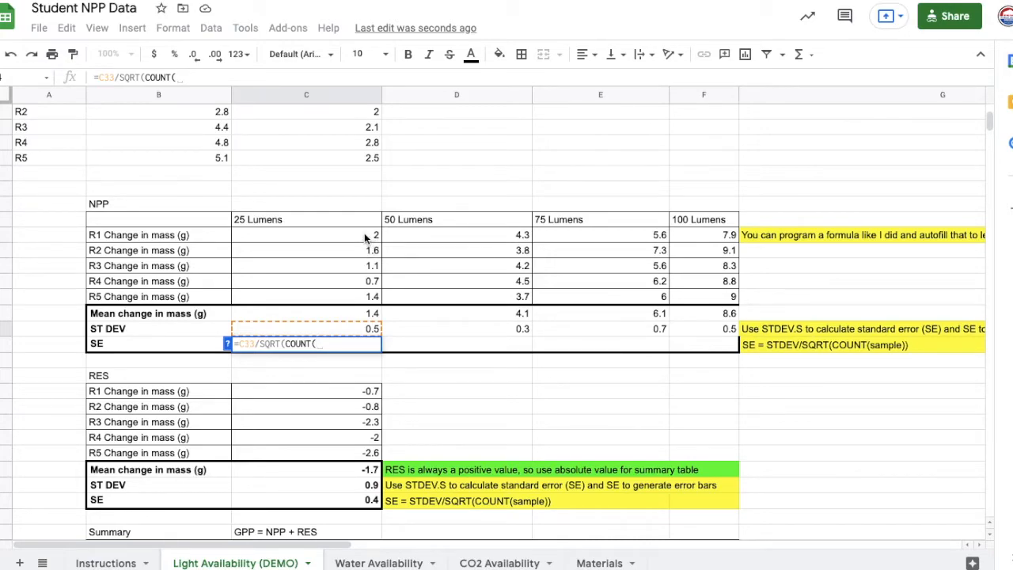
pyautogui.moveTo(366, 235); pyautogui.dragTo(353, 295)
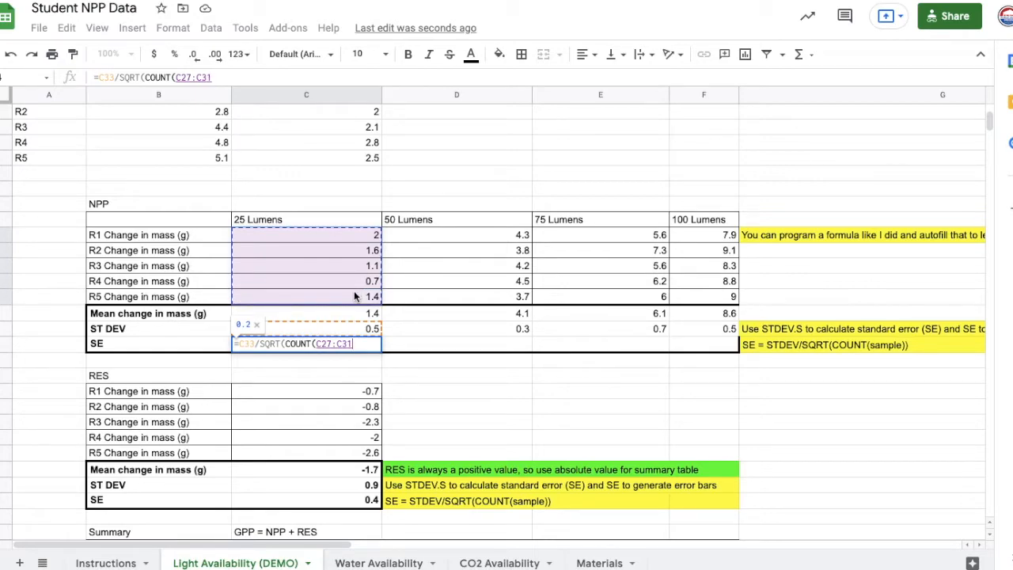
pyautogui.write('))')
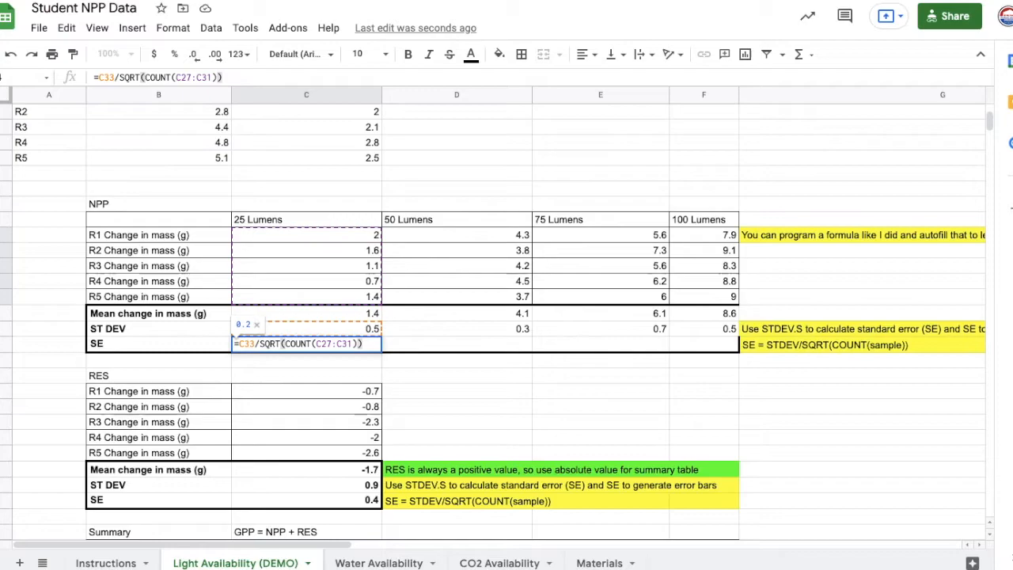
pyautogui.press('Return')
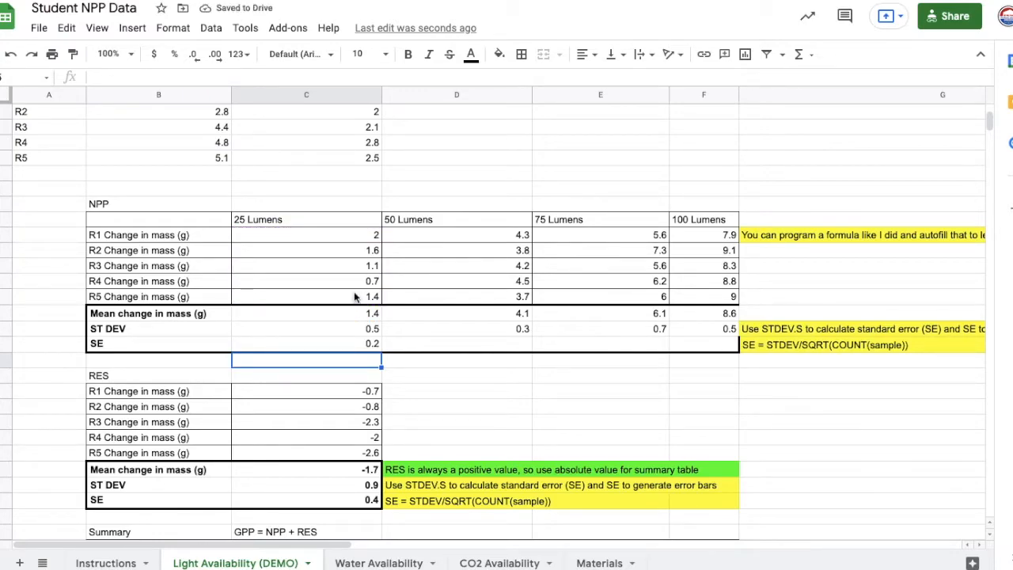
# - Fill the SE formula from 25 Lumens across to 50, 75 and 100 Lumens in the NPP table
pyautogui.click(362, 343)
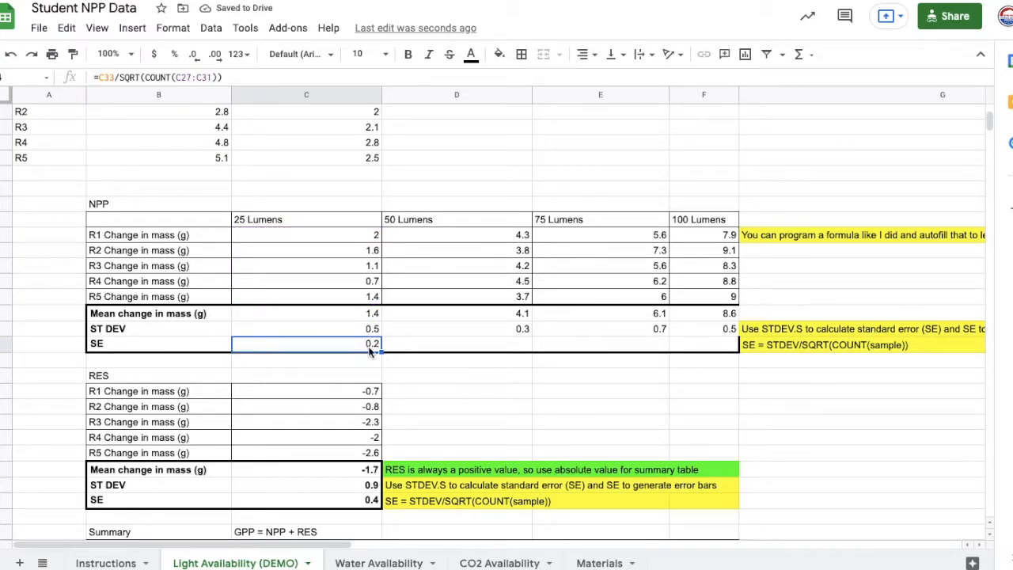
pyautogui.moveTo(380, 350); pyautogui.dragTo(695, 344)
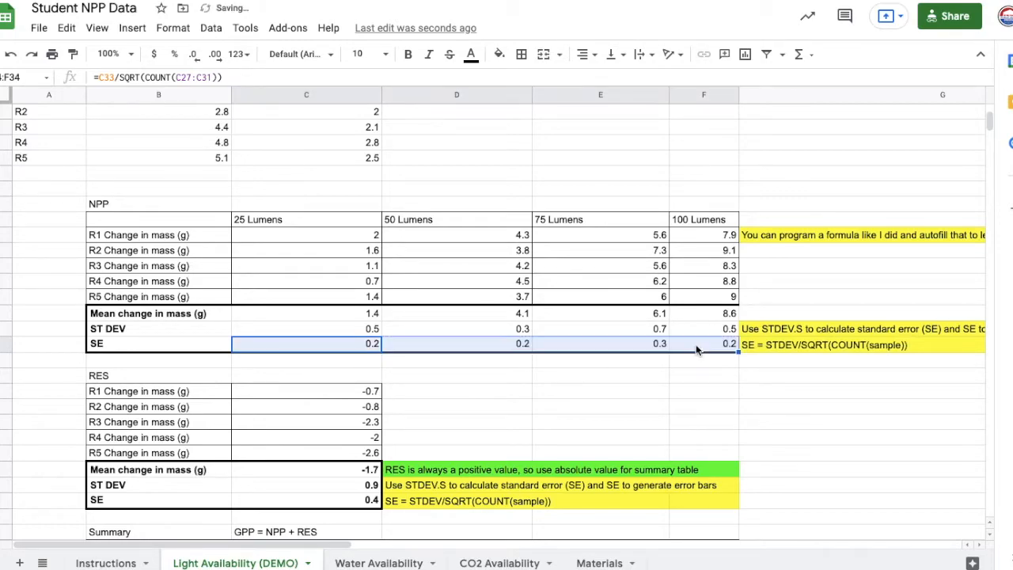
pyautogui.click(578, 380)
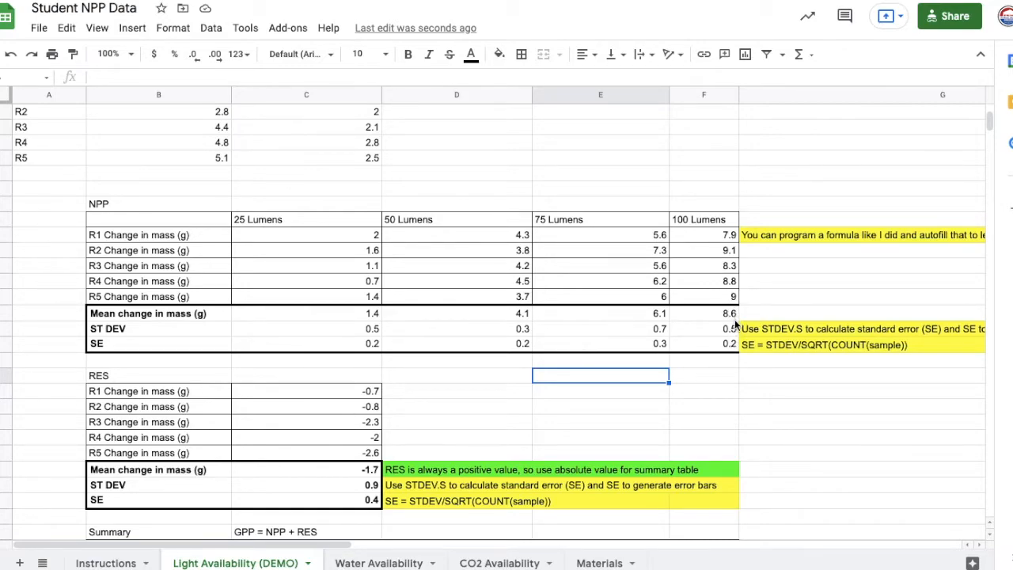
# - Apply a thick outer border around the mean change in mass, ST DEV and SE rows of the NPP table
pyautogui.moveTo(127, 315); pyautogui.dragTo(695, 341)
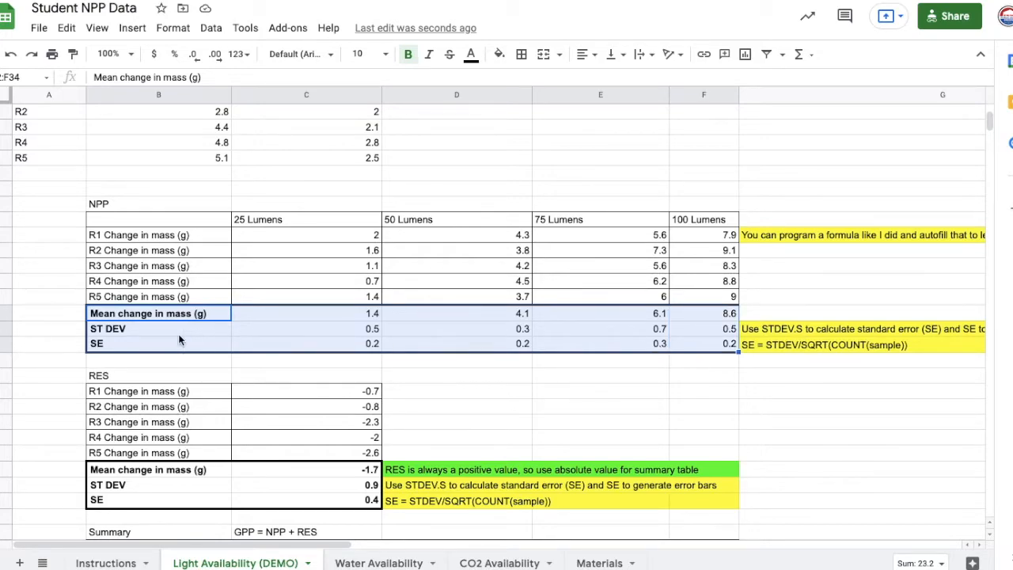
pyautogui.click(522, 56)
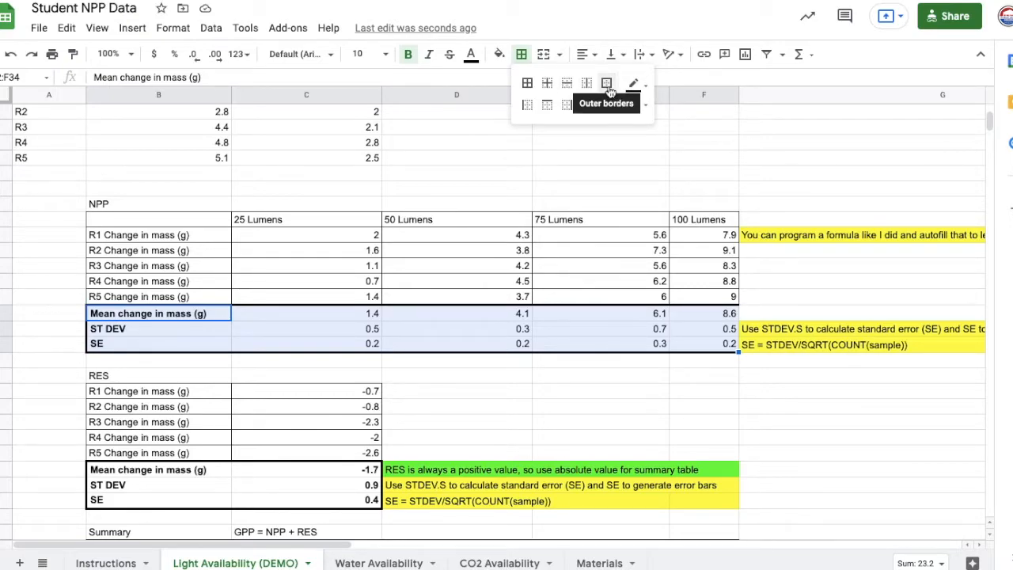
pyautogui.click(608, 85)
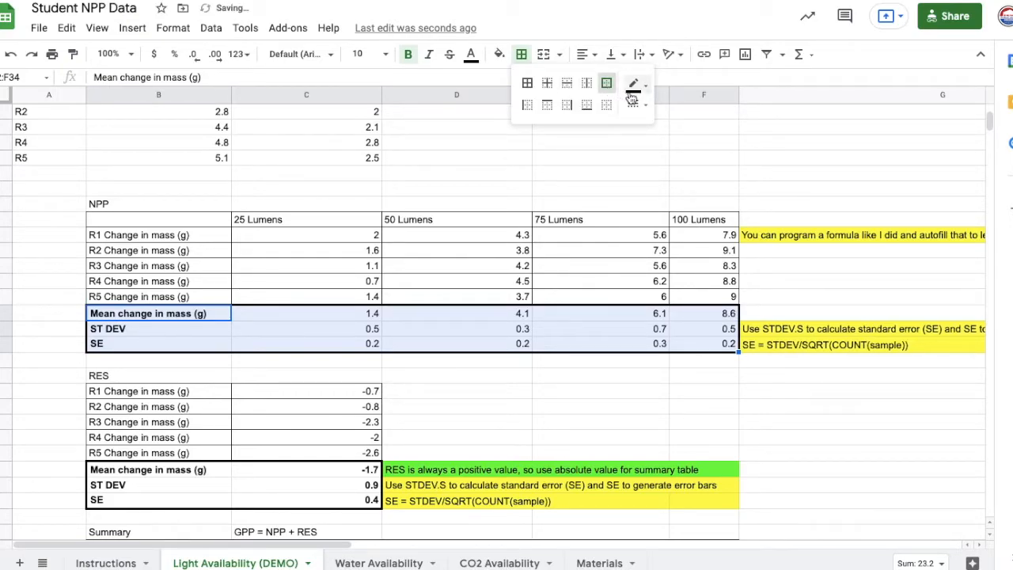
pyautogui.click(633, 104)
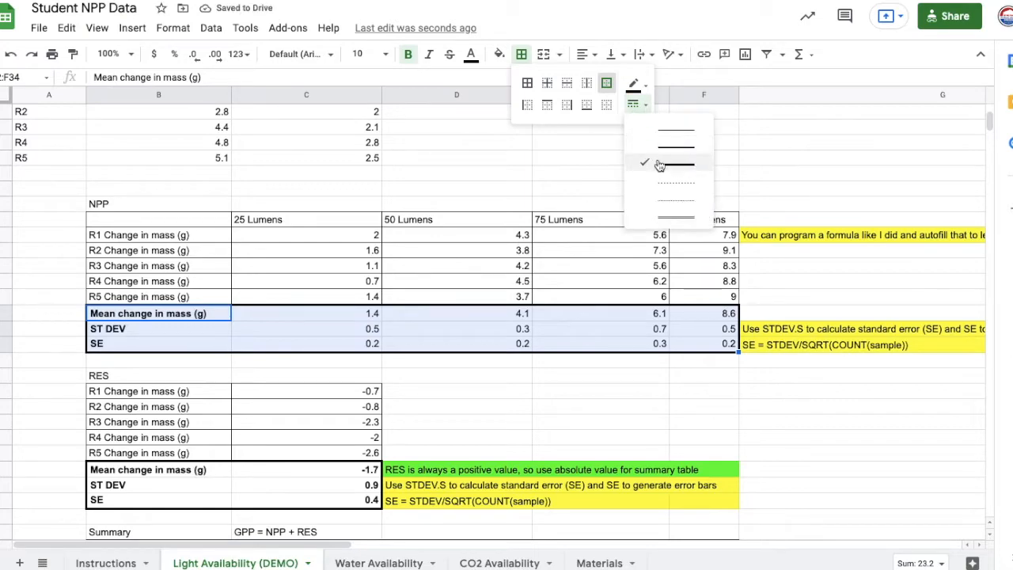
pyautogui.click(675, 129)
pyautogui.click(607, 88)
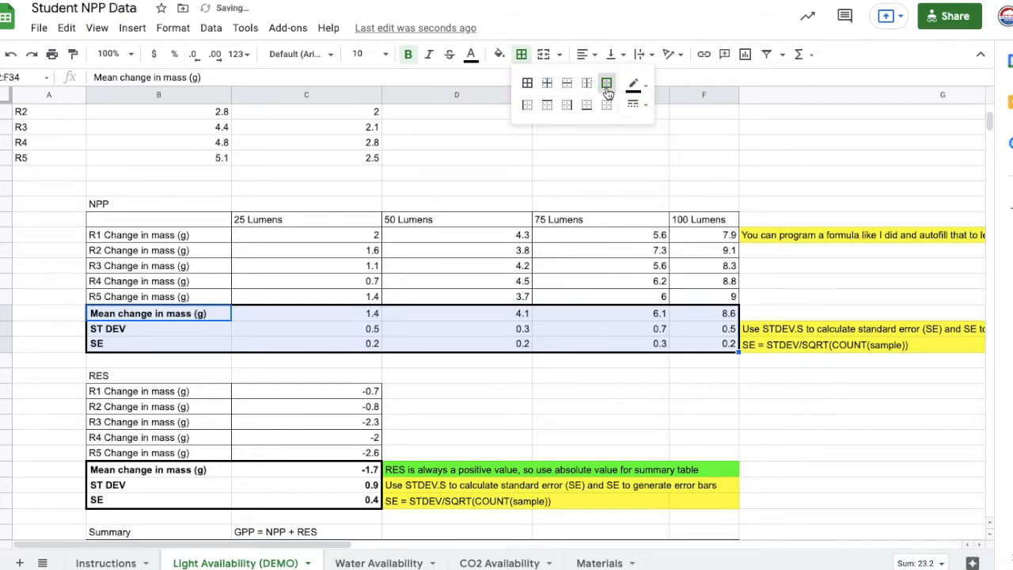
pyautogui.click(562, 359)
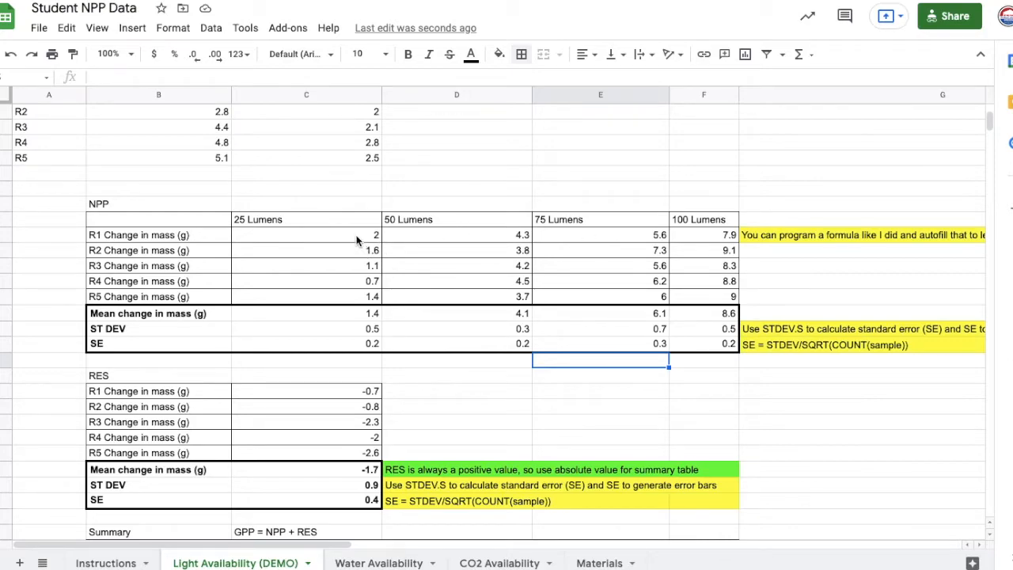
# - Increase the decimal places of all NPP change in mass, mean, ST DEV and SE values to six
pyautogui.moveTo(346, 242); pyautogui.dragTo(674, 337)
pyautogui.scroll(3, 492, 316)
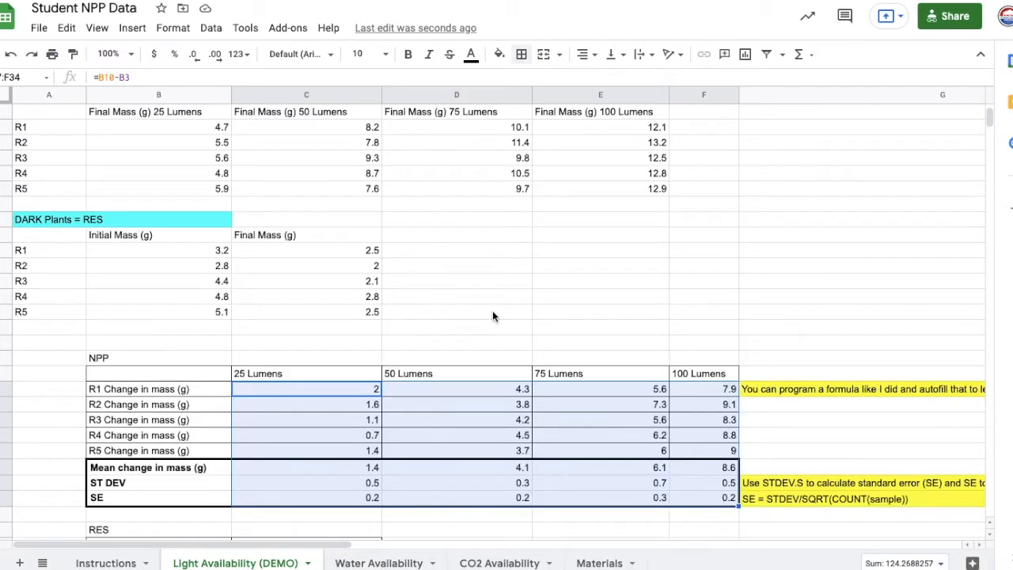
pyautogui.scroll(3, 492, 315)
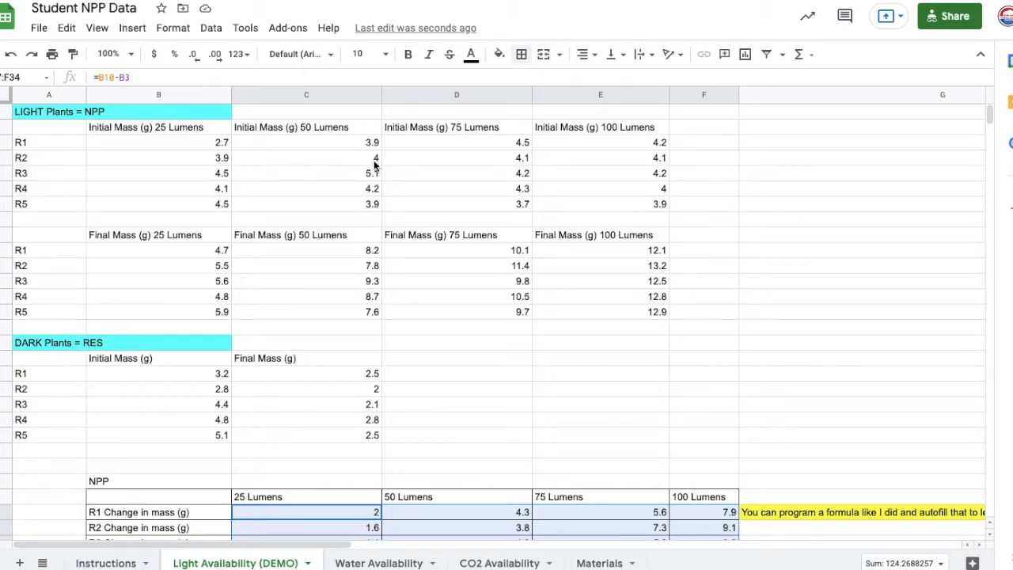
pyautogui.scroll(-1, 376, 163)
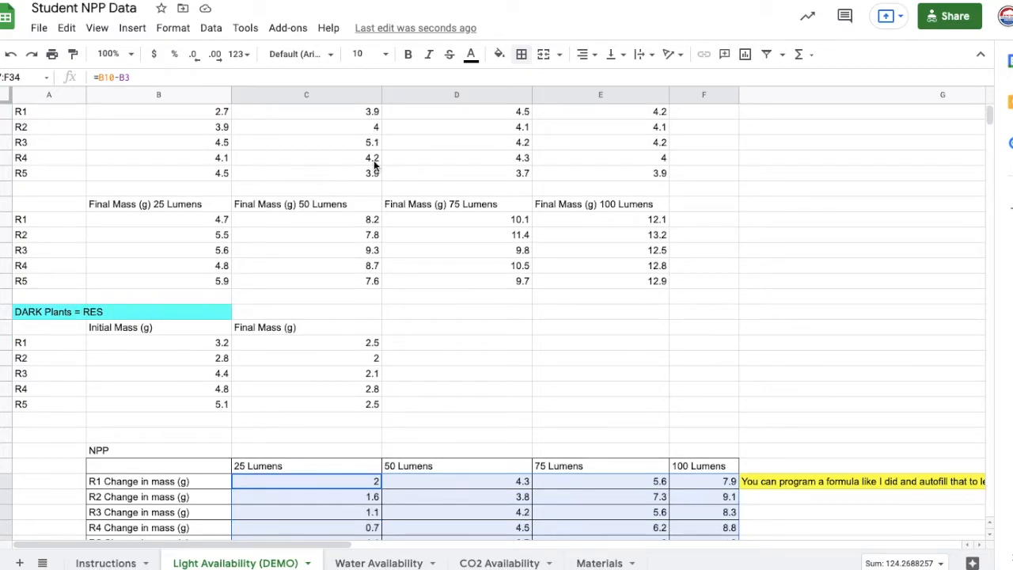
pyautogui.scroll(-3, 376, 162)
pyautogui.scroll(-1, 376, 162)
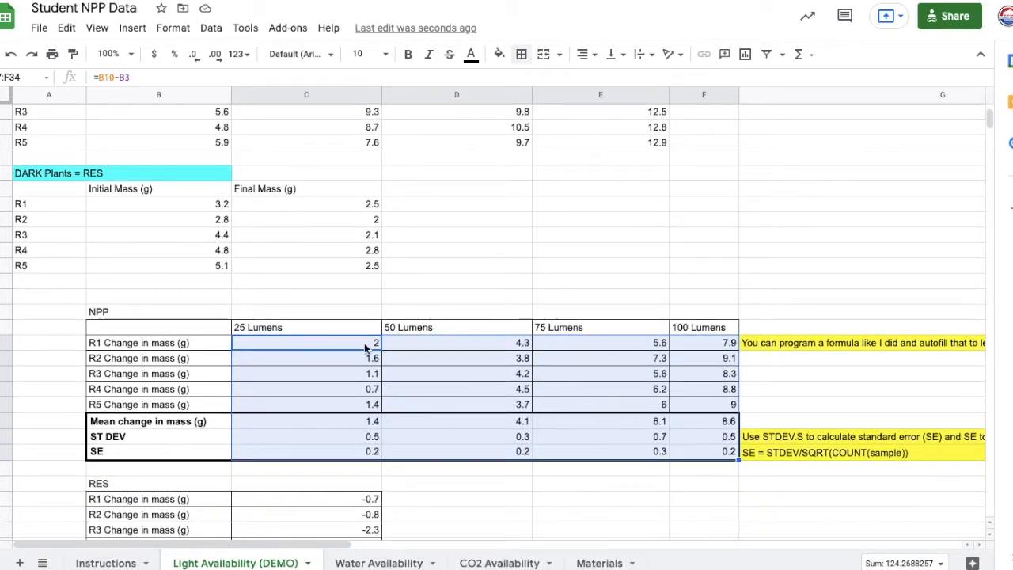
pyautogui.click(219, 62)
pyautogui.click(220, 62)
pyautogui.click(219, 62)
pyautogui.click(219, 63)
pyautogui.click(219, 63)
pyautogui.click(218, 63)
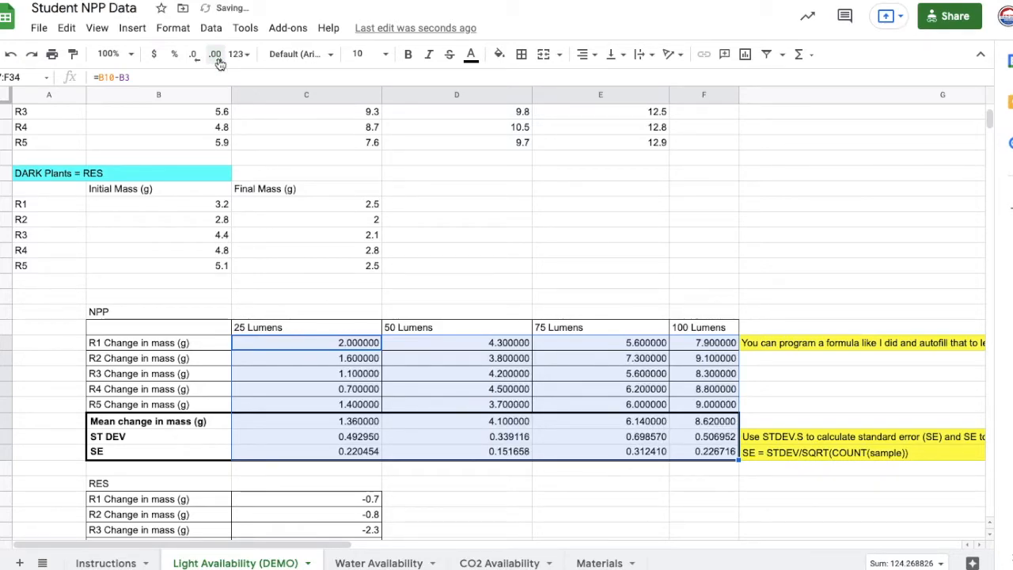
# - Reduce all NPP change in mass, mean, ST DEV and SE values to one decimal place
pyautogui.click(194, 56)
pyautogui.click(194, 56)
pyautogui.click(195, 55)
pyautogui.click(195, 55)
pyautogui.click(195, 56)
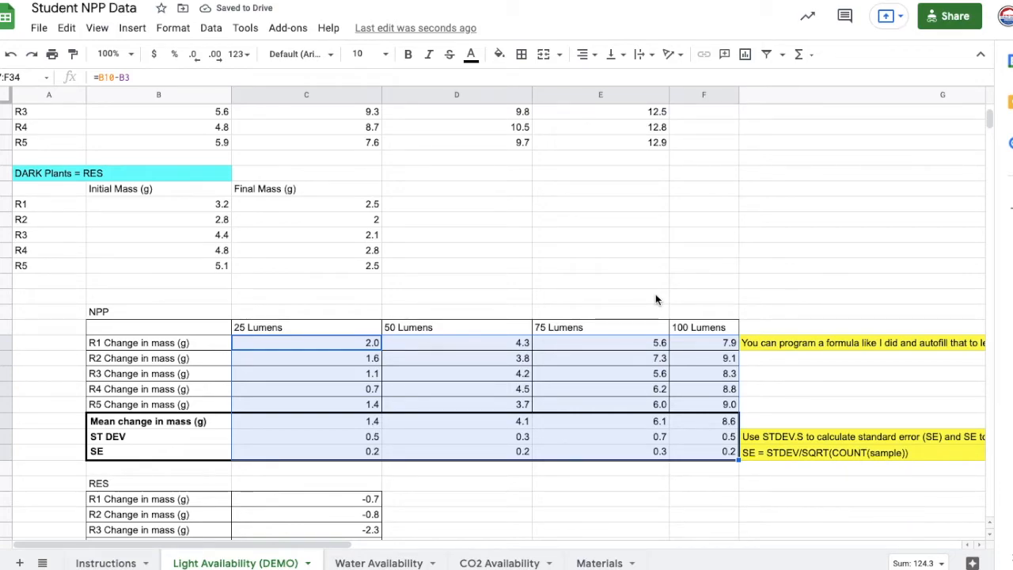
# - Examine the RES table's change in mass, mean, ST DEV and SE cells alongside the dark plants data
pyautogui.scroll(-5, 656, 299)
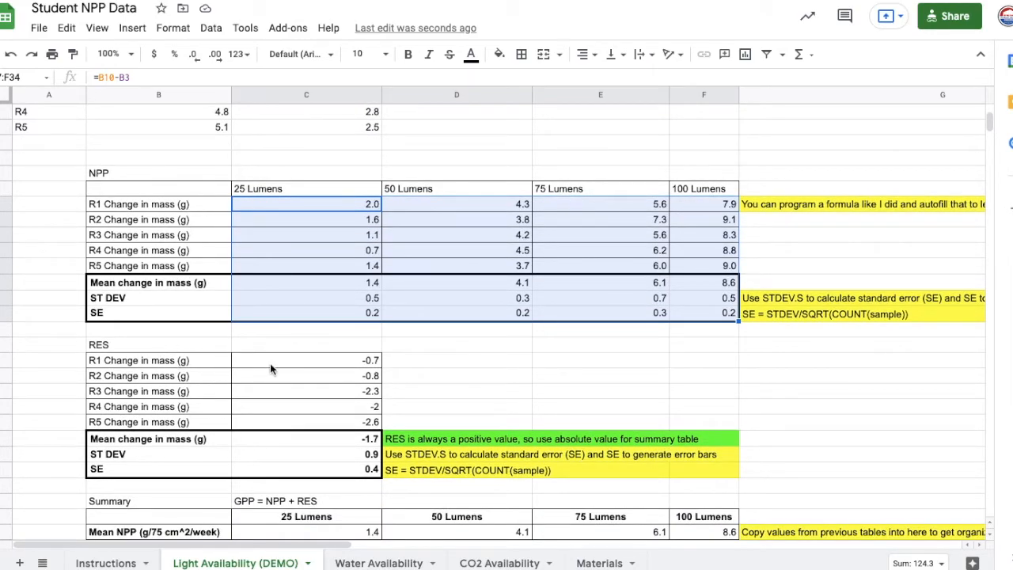
pyautogui.click(270, 366)
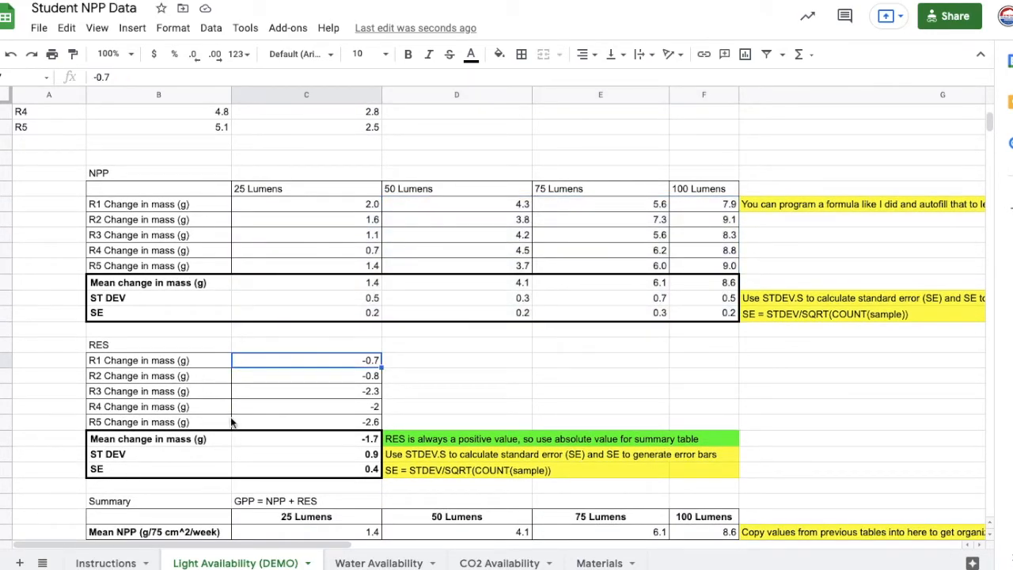
pyautogui.scroll(3, 332, 360)
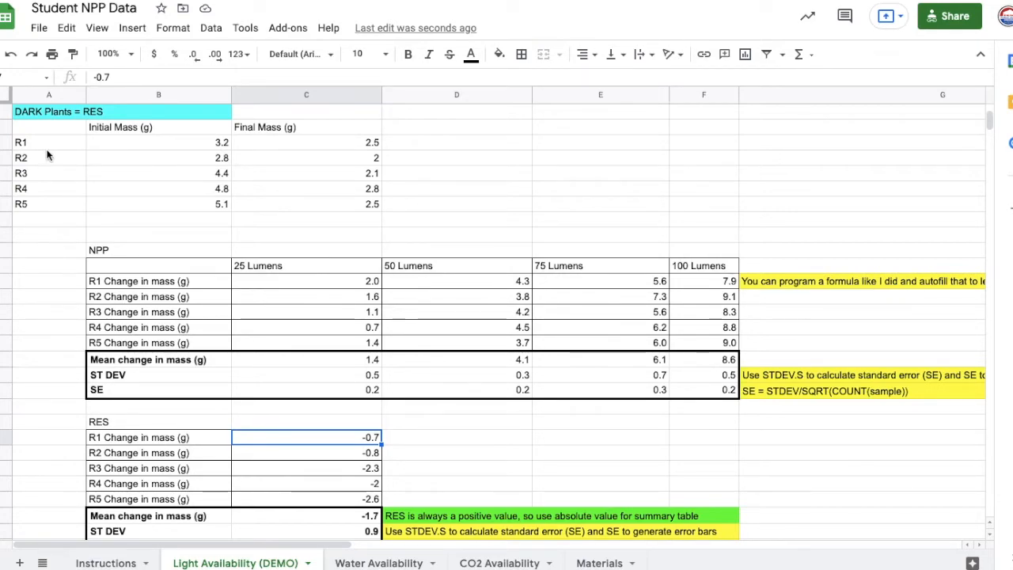
pyautogui.scroll(-2, 307, 233)
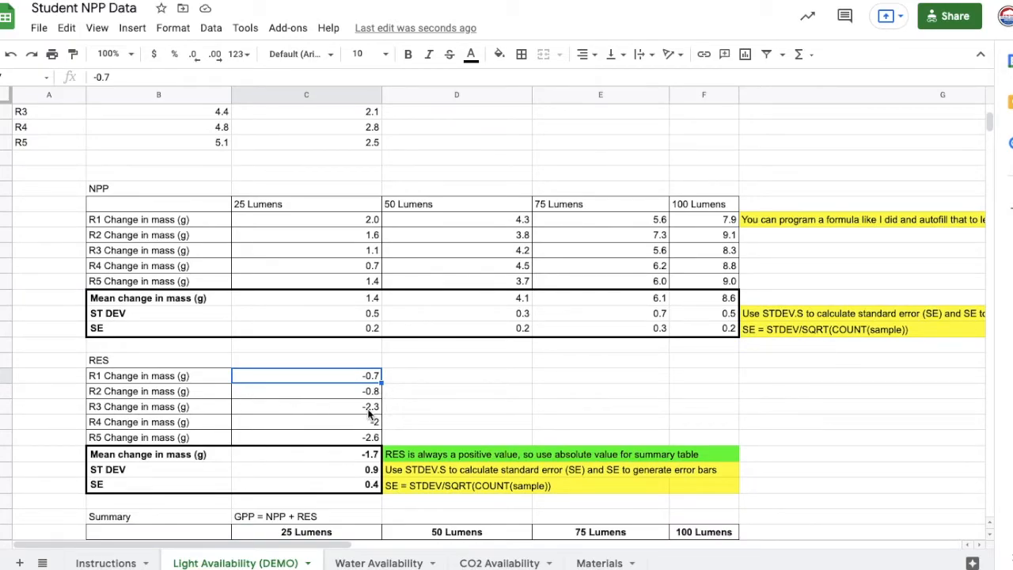
pyautogui.scroll(-2, 370, 410)
pyautogui.scroll(-1, 369, 413)
pyautogui.click(352, 359)
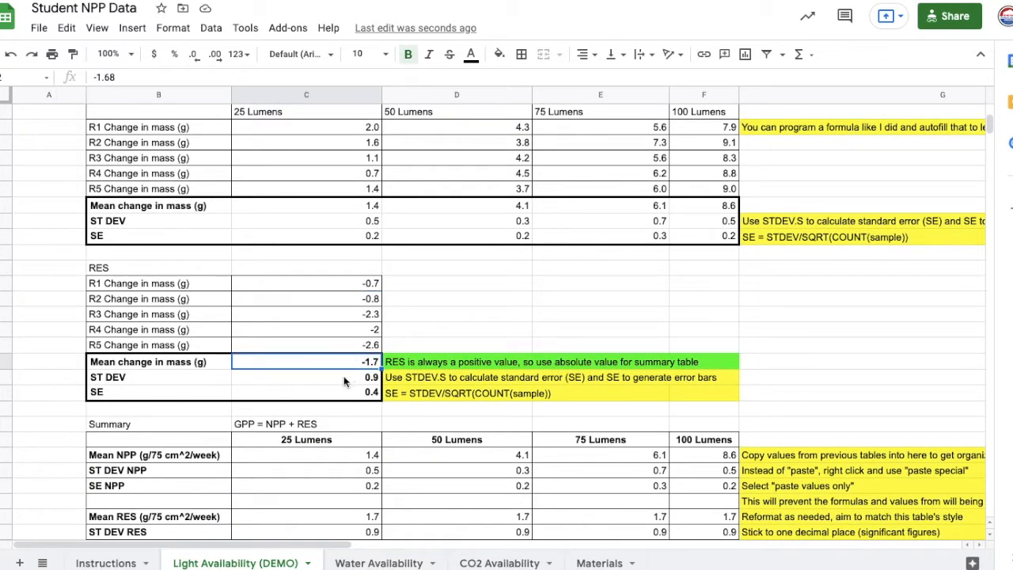
pyautogui.click(349, 379)
pyautogui.click(349, 392)
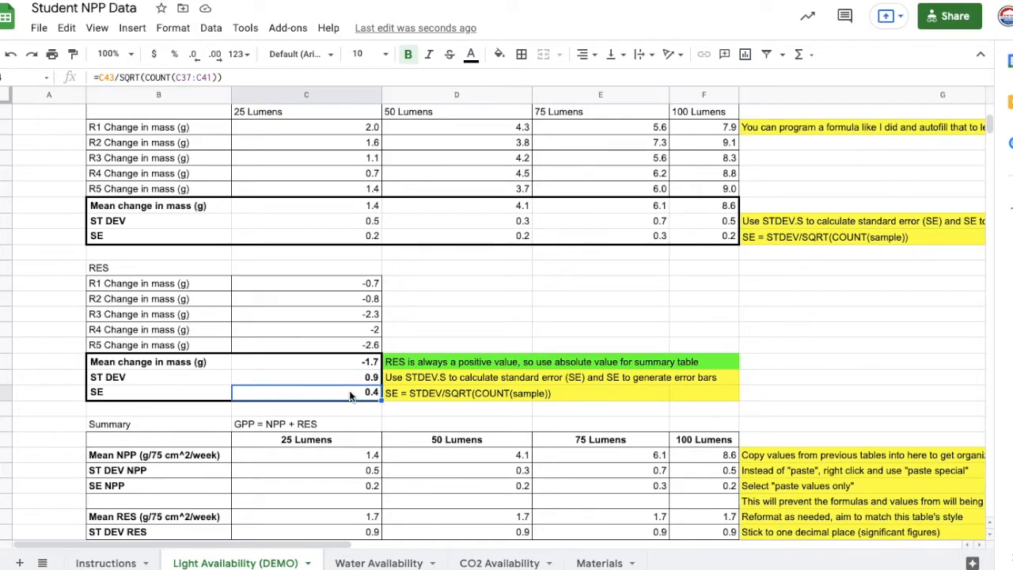
# - Inspect the summary table and its Mean NPP value for 25 Lumens
pyautogui.scroll(-4, 351, 395)
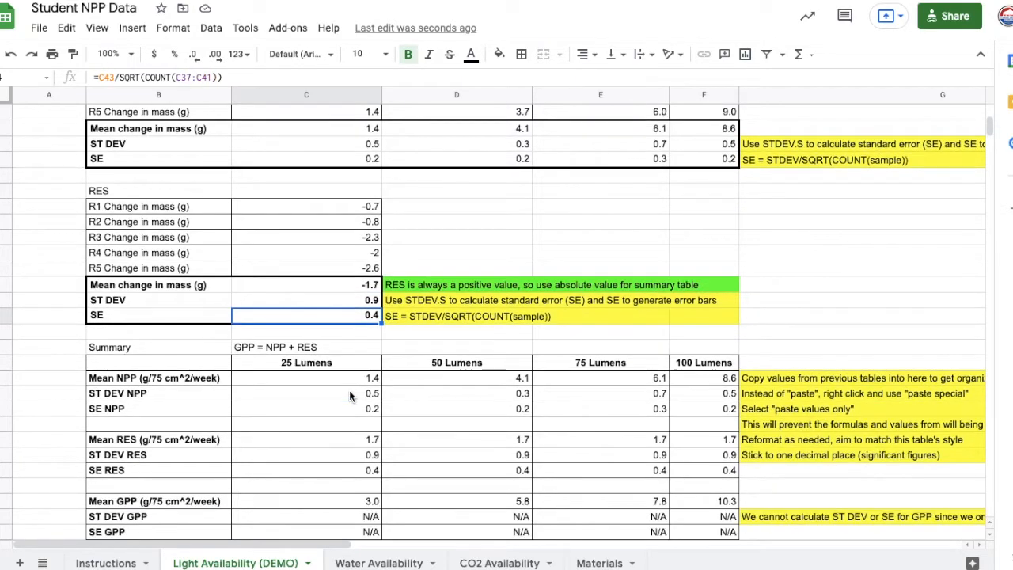
pyautogui.moveTo(158, 301); pyautogui.dragTo(674, 465)
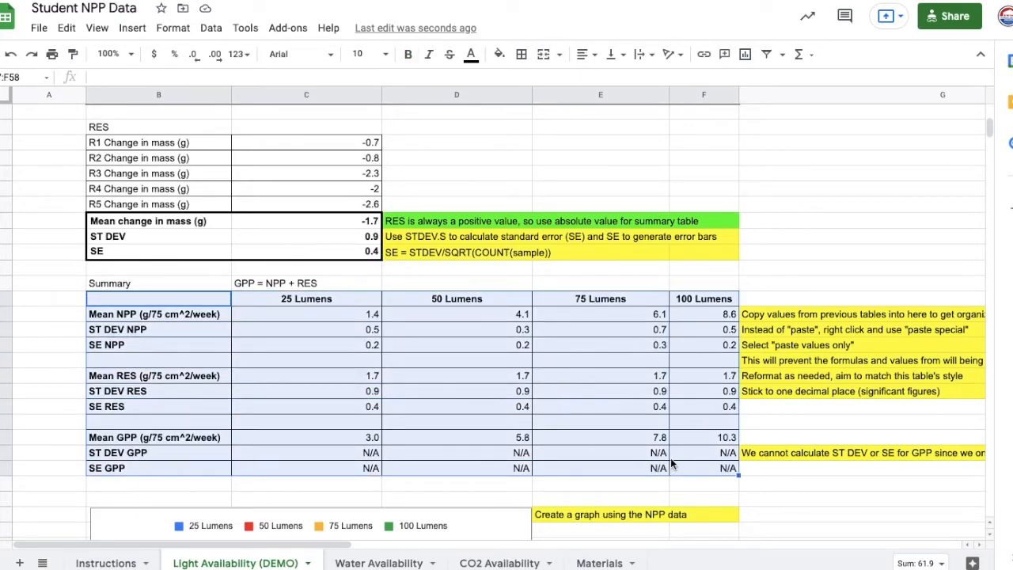
pyautogui.click(368, 311)
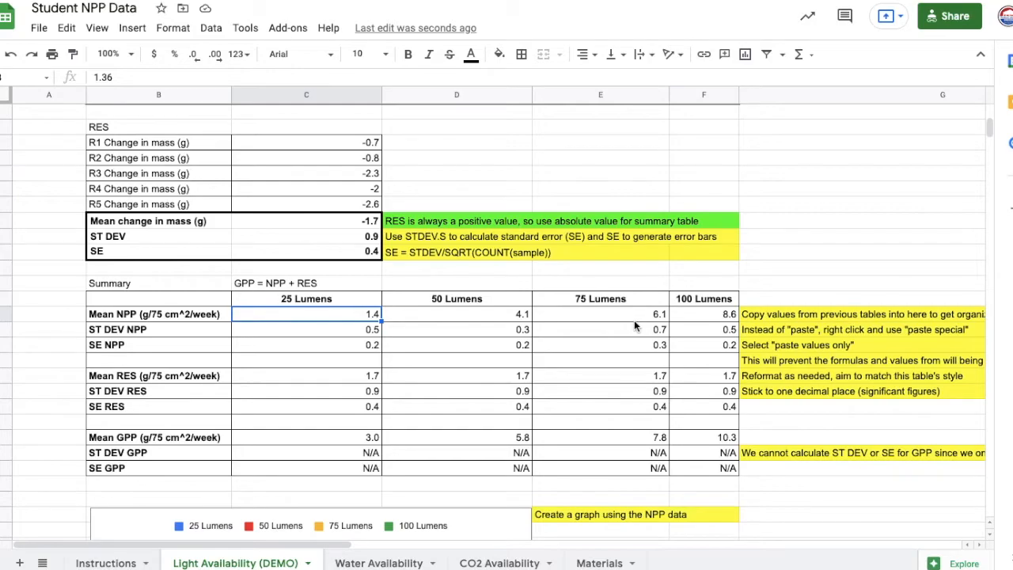
# - Copy the mean change in mass values for all four light levels in the NPP table
pyautogui.scroll(2, 634, 320)
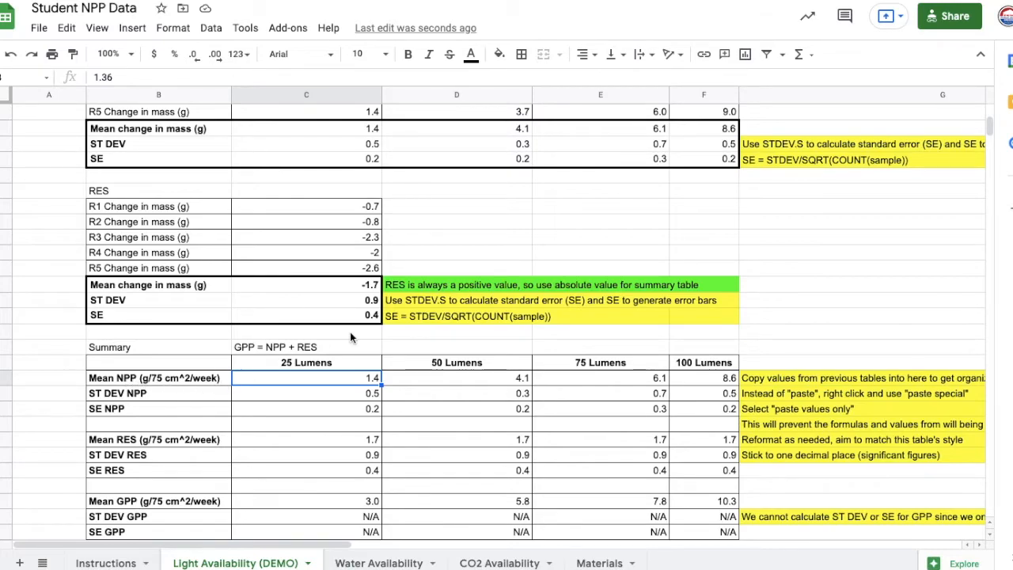
pyautogui.scroll(2, 370, 242)
pyautogui.moveTo(355, 192); pyautogui.dragTo(689, 200)
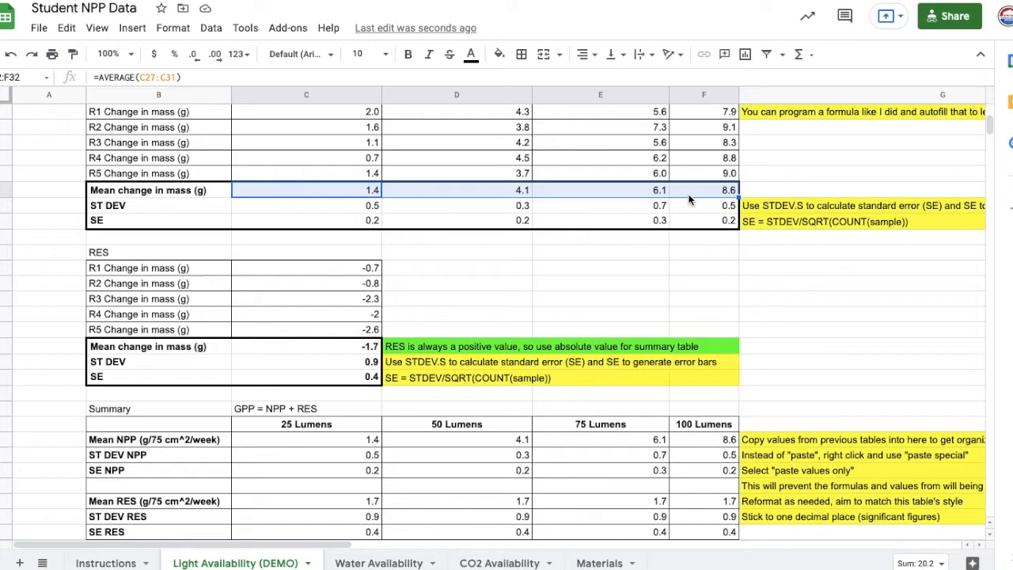
pyautogui.rightClick(688, 200)
pyautogui.click(722, 146)
# - Try an ordinary paste of the copied NPP means into the summary table's Mean NPP row
pyautogui.scroll(-1, 509, 304)
pyautogui.moveTo(314, 423); pyautogui.dragTo(675, 424)
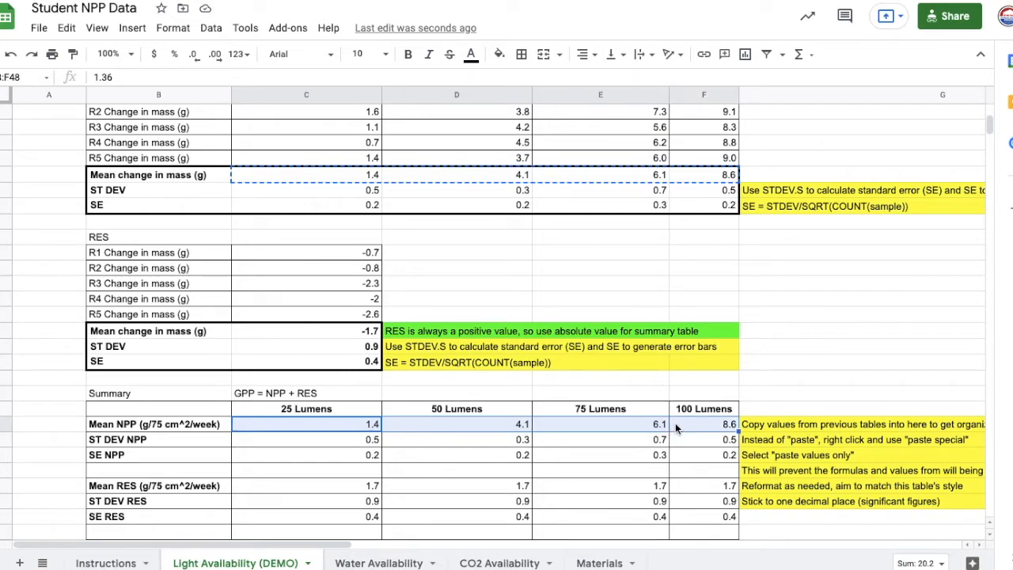
pyautogui.hotkey('ctrl', 'v')
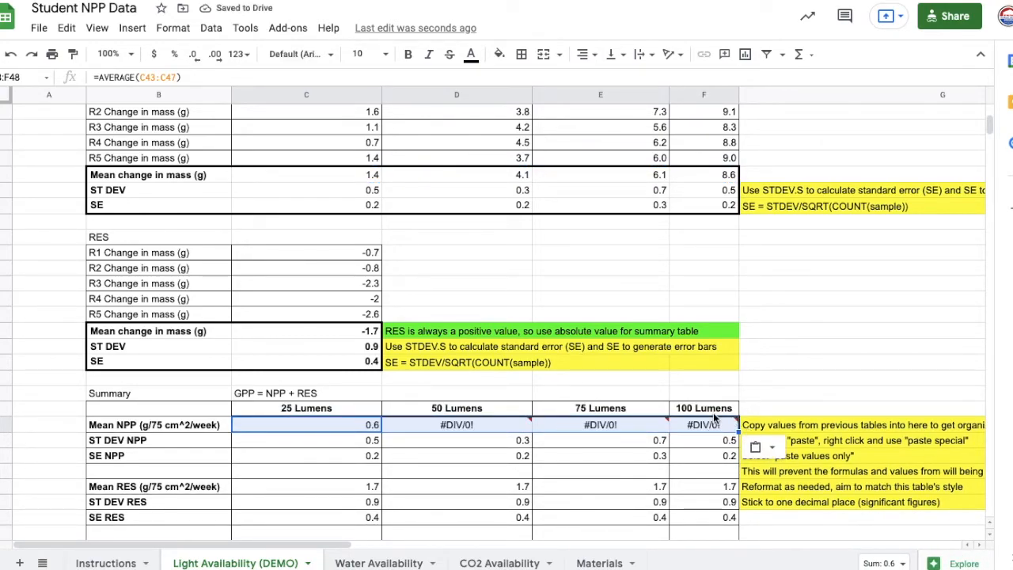
pyautogui.hotkey('ctrl', 'shift', 'v')
# - Paste the copied NPP means as values only into the summary table's Mean NPP row
pyautogui.rightClick(342, 424)
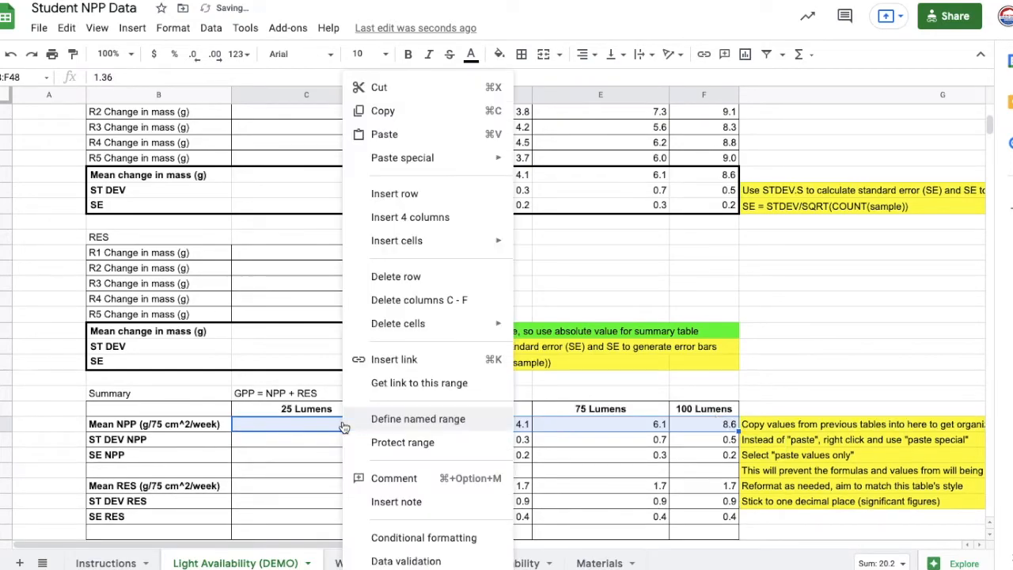
pyautogui.moveTo(422, 162)
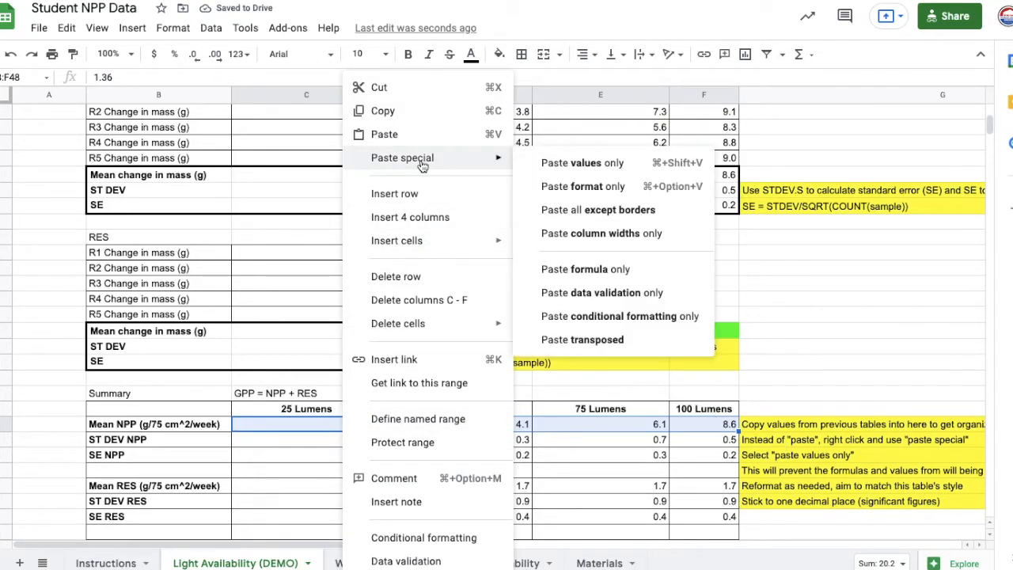
pyautogui.click(579, 163)
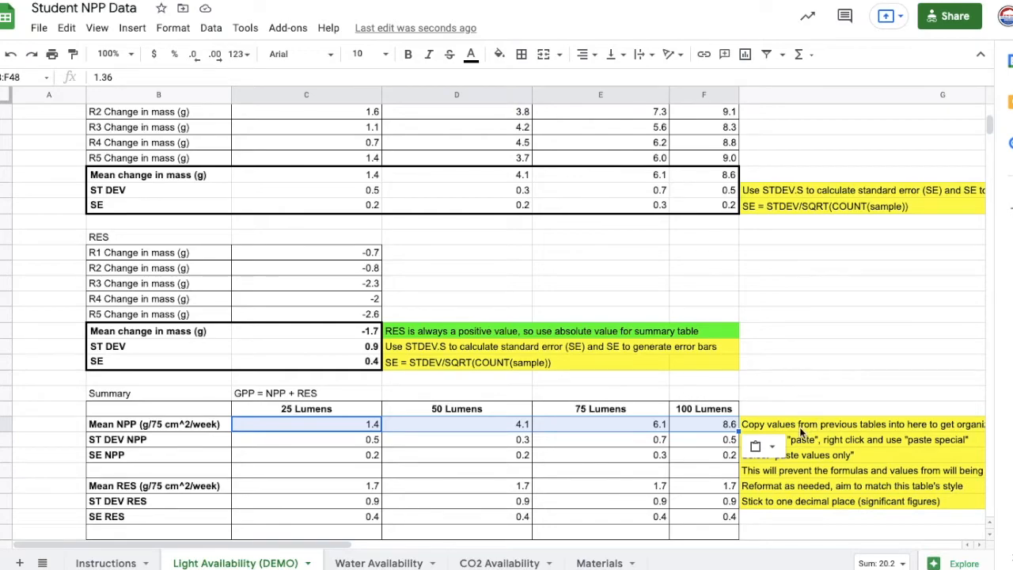
# - Check the summary table's Mean GPP value for 25 Lumens and select the whole table including its headers
pyautogui.scroll(-3, 639, 409)
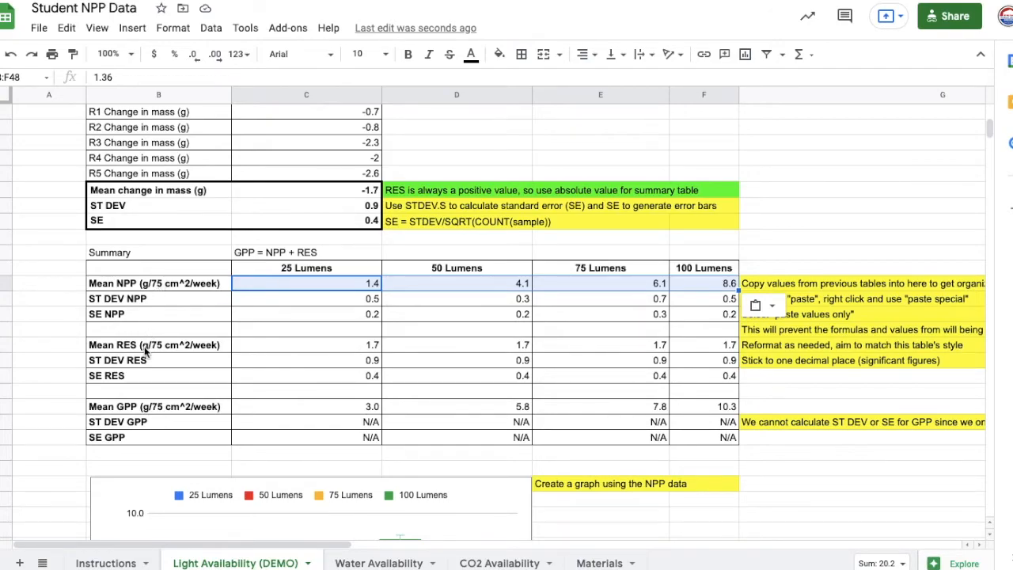
pyautogui.click(370, 411)
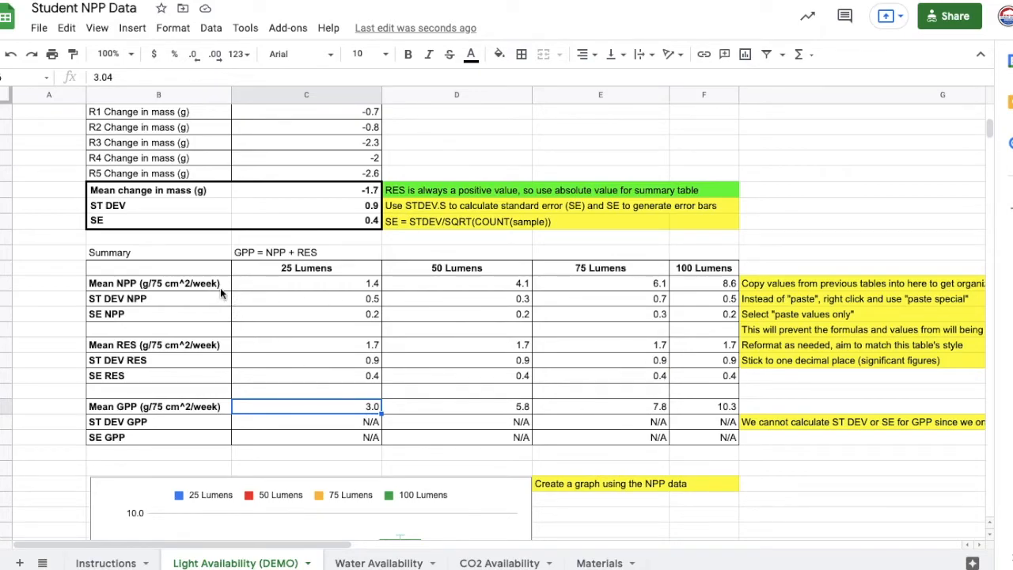
pyautogui.moveTo(200, 274); pyautogui.dragTo(686, 435)
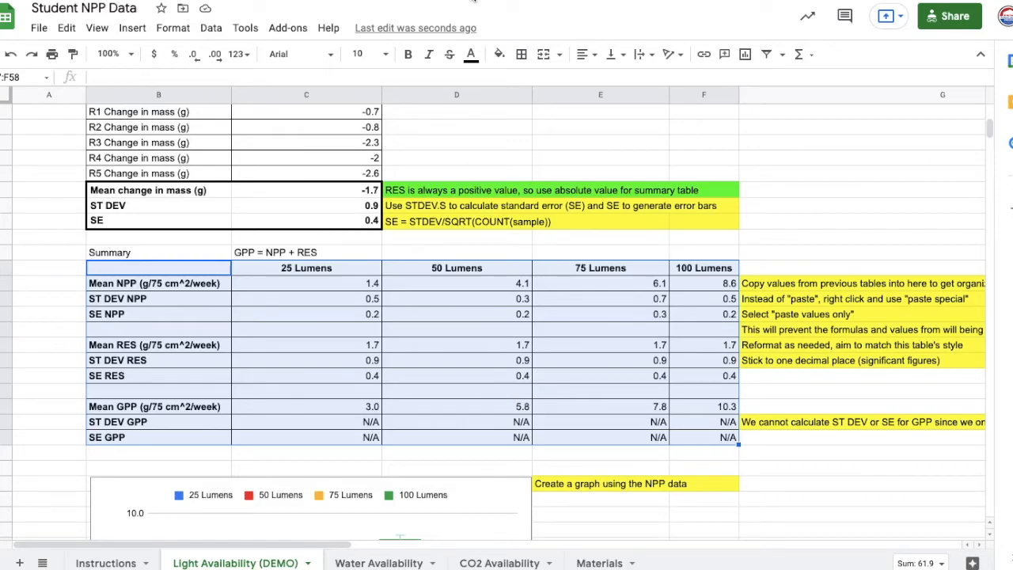
# - Switch to the NPP Student Submission Template to review its example and submission boxes, and return to the Student NPP Data spreadsheet
pyautogui.hotkey('ctrl', 'Tab')
pyautogui.scroll(1, 479, 216)
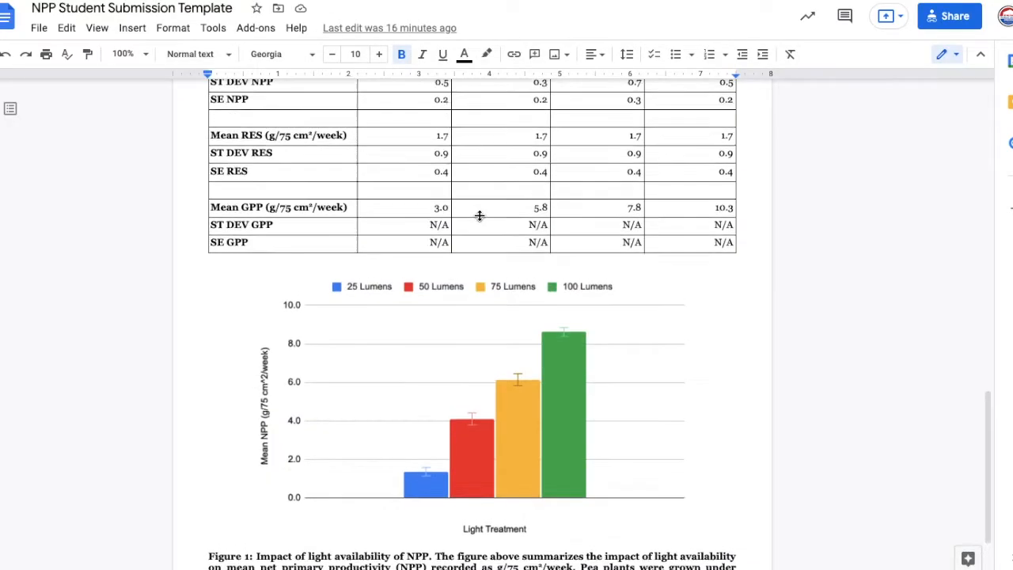
pyautogui.scroll(10, 361, 262)
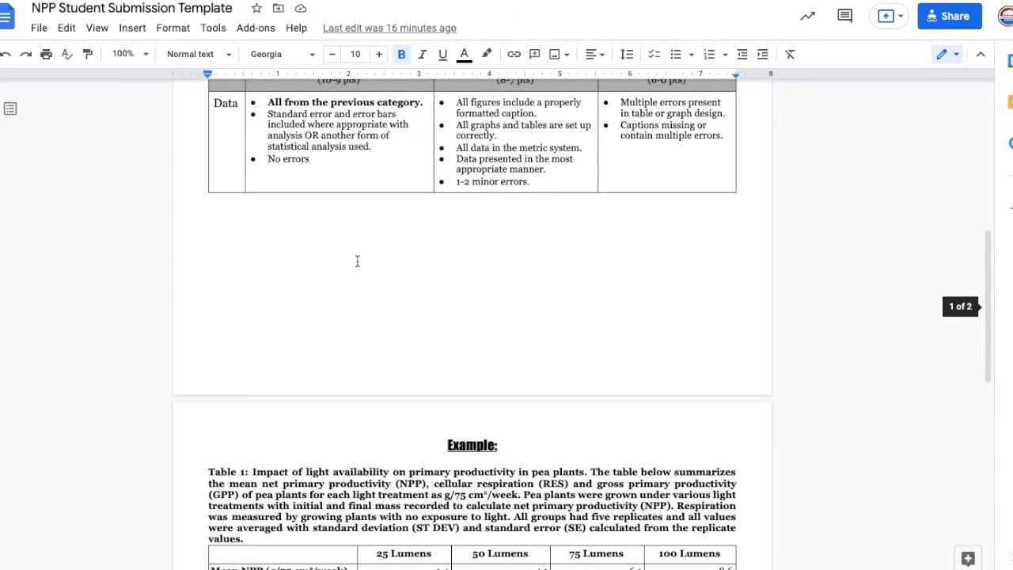
pyautogui.scroll(1, 362, 263)
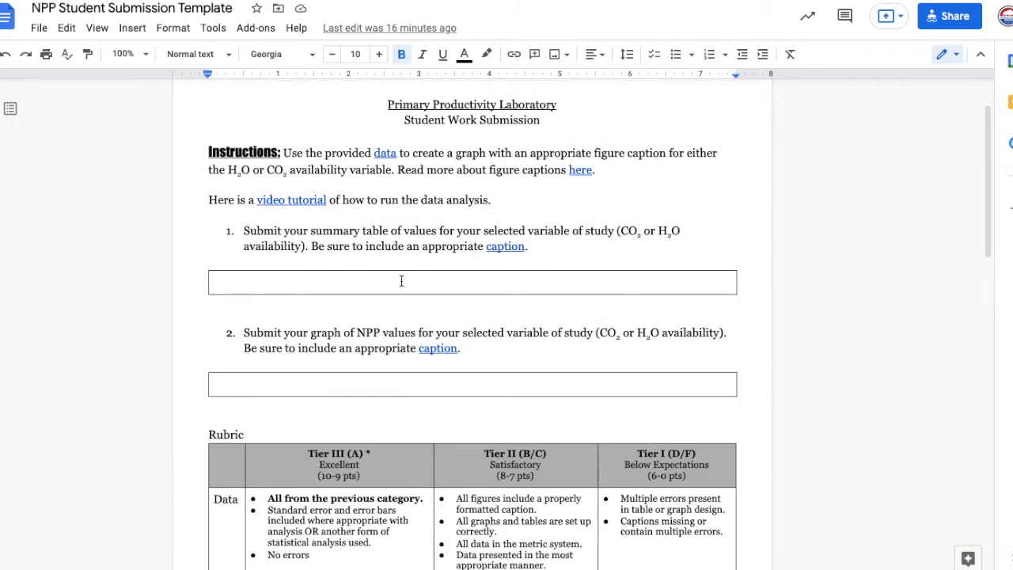
pyautogui.hotkey('ctrl', 'shift', 'Tab')
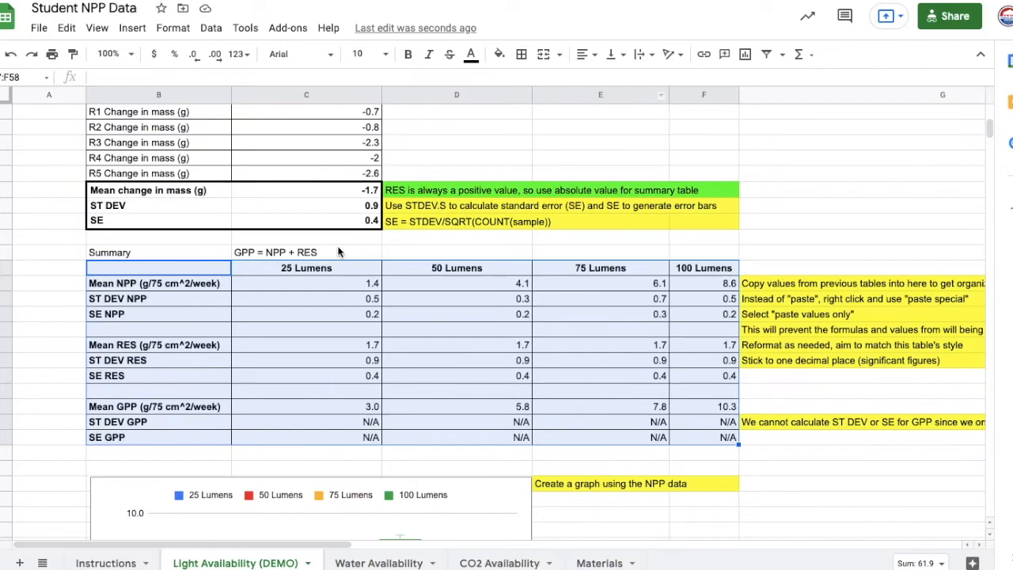
# - Look over the example Mean NPP column graph with error bars below the summary table
pyautogui.scroll(-2, 338, 251)
pyautogui.click(332, 251)
pyautogui.scroll(-5, 332, 250)
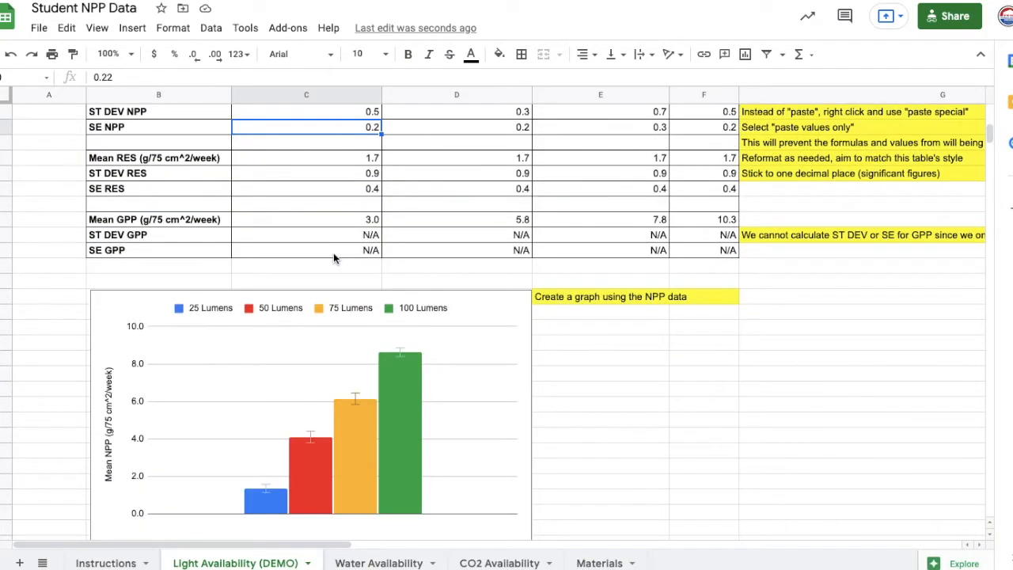
pyautogui.scroll(-1, 424, 370)
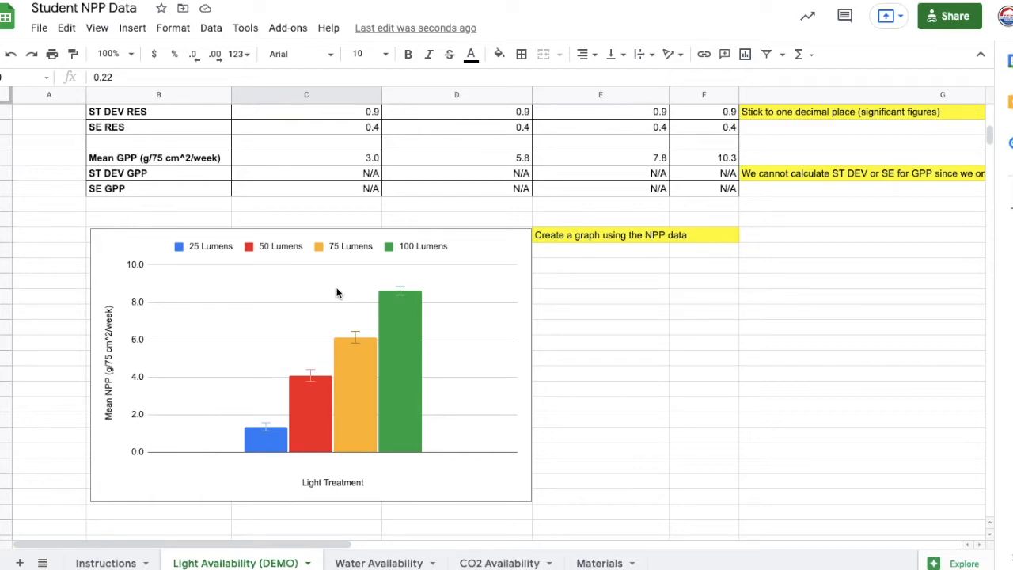
pyautogui.scroll(5, 336, 293)
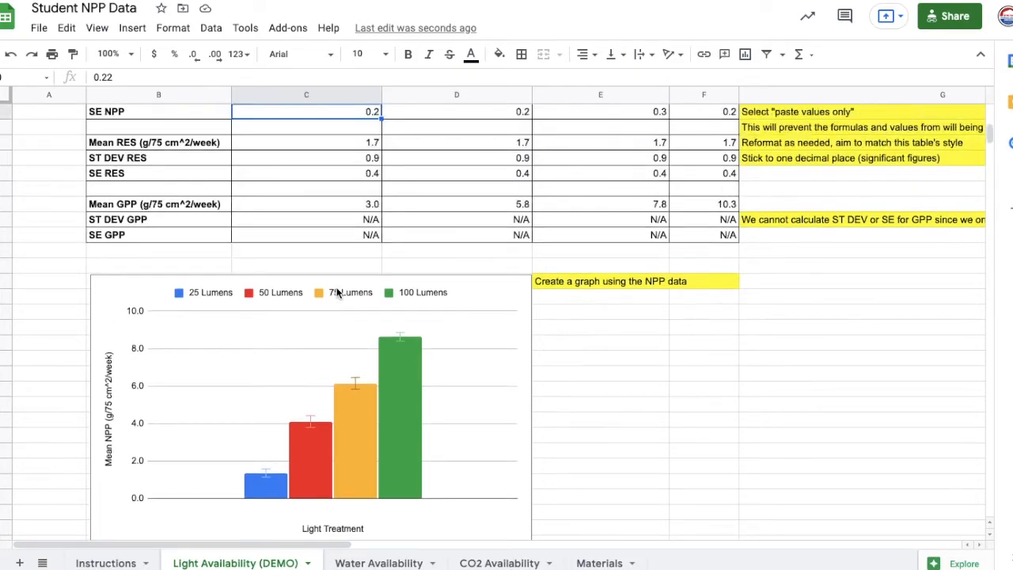
# - Insert a column chart from the summary table's lumens headers and Mean NPP row, B47:F48
pyautogui.click(177, 175)
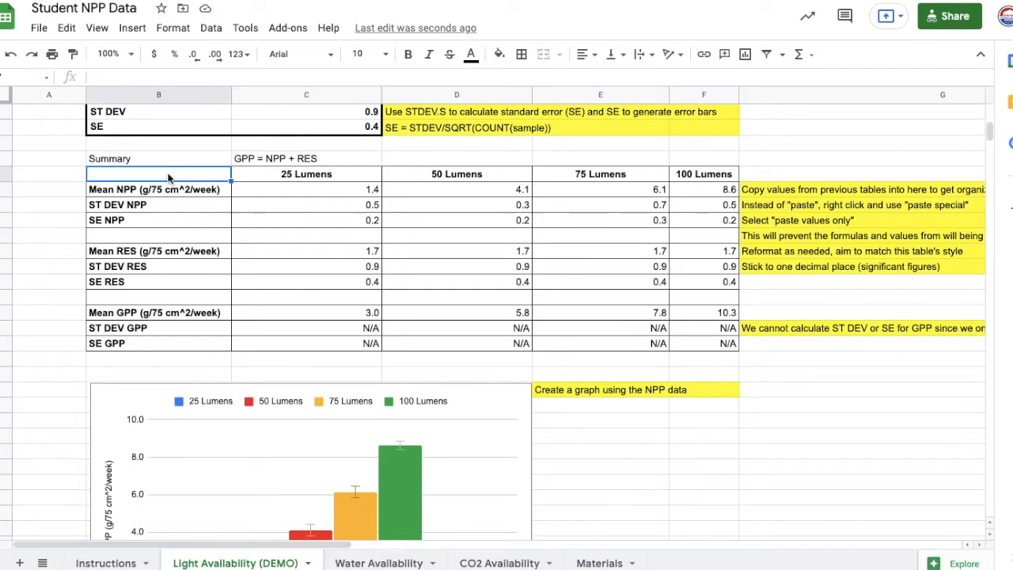
pyautogui.moveTo(168, 178); pyautogui.dragTo(681, 195)
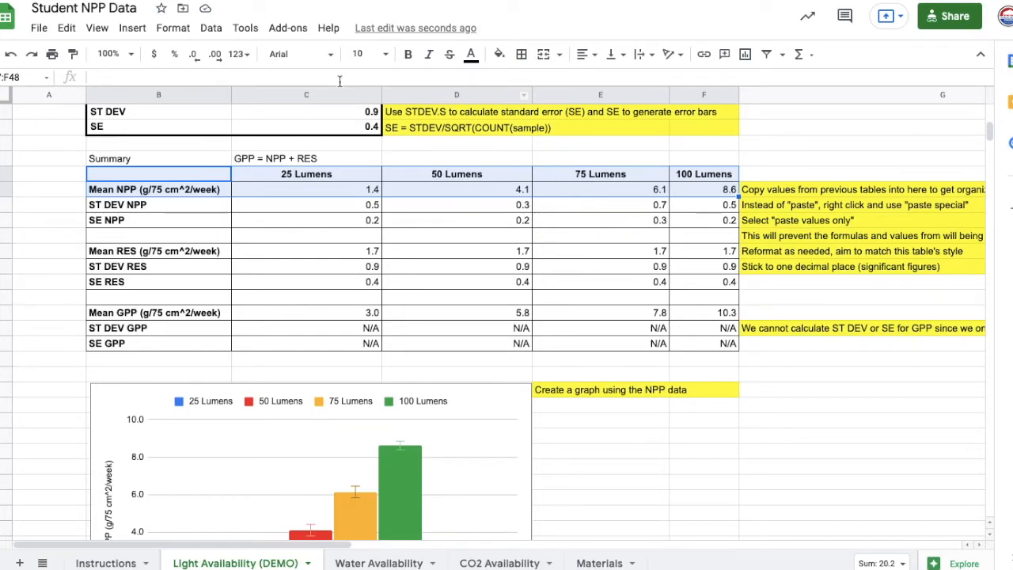
pyautogui.click(135, 31)
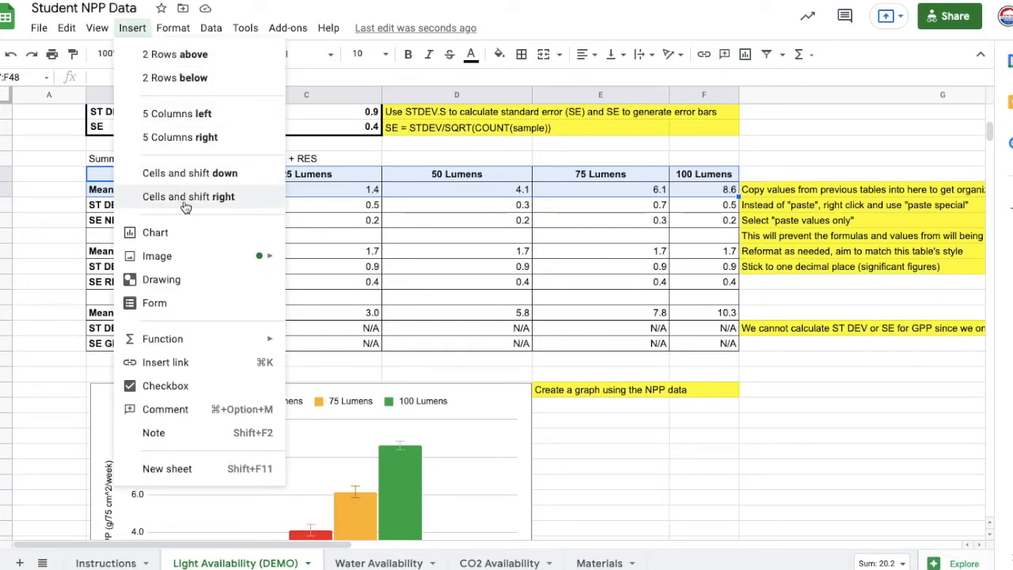
pyautogui.click(189, 233)
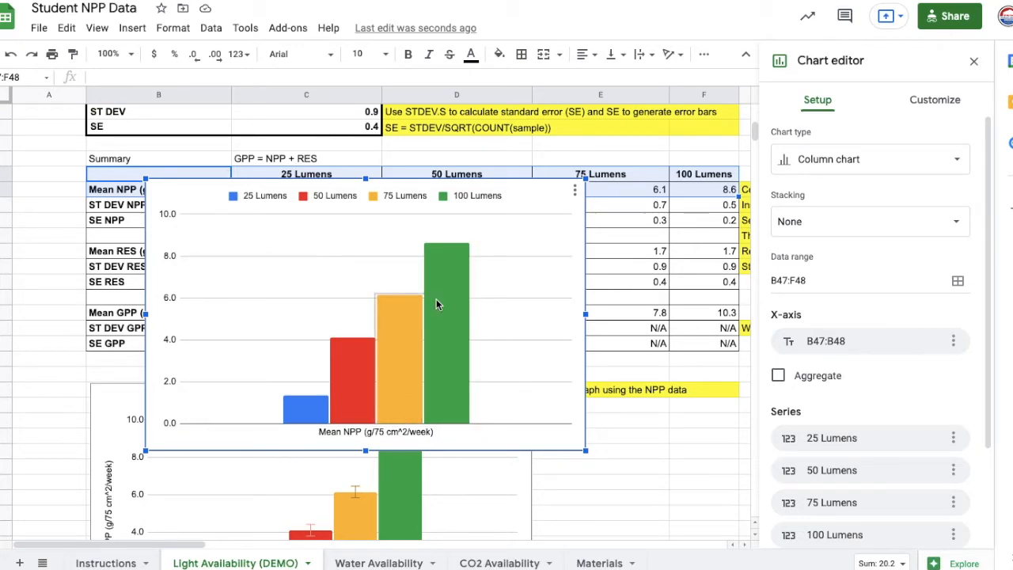
# - Add the horizontal axis title "Light Availability" to the new Mean NPP column chart
pyautogui.click(936, 115)
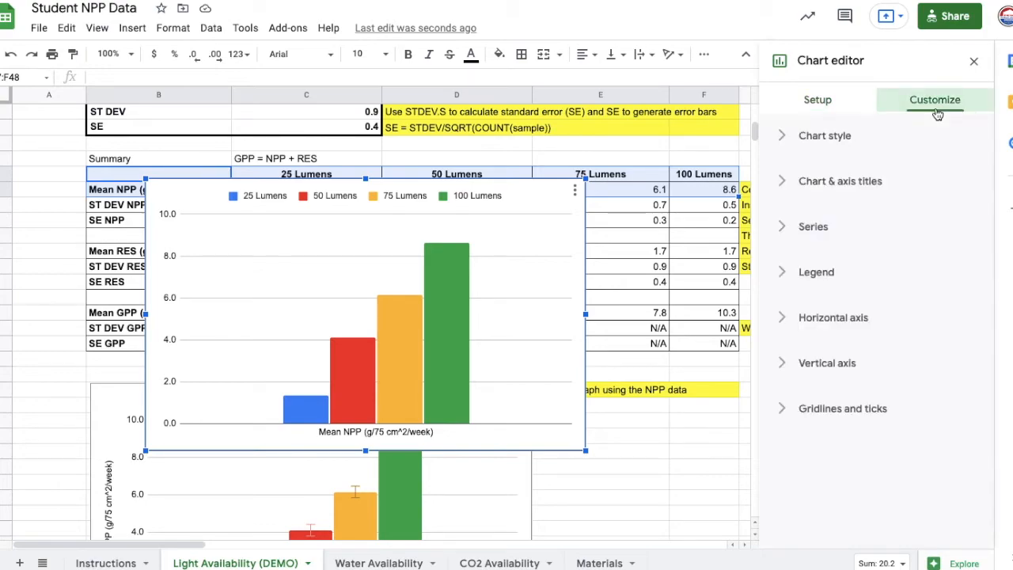
pyautogui.click(837, 181)
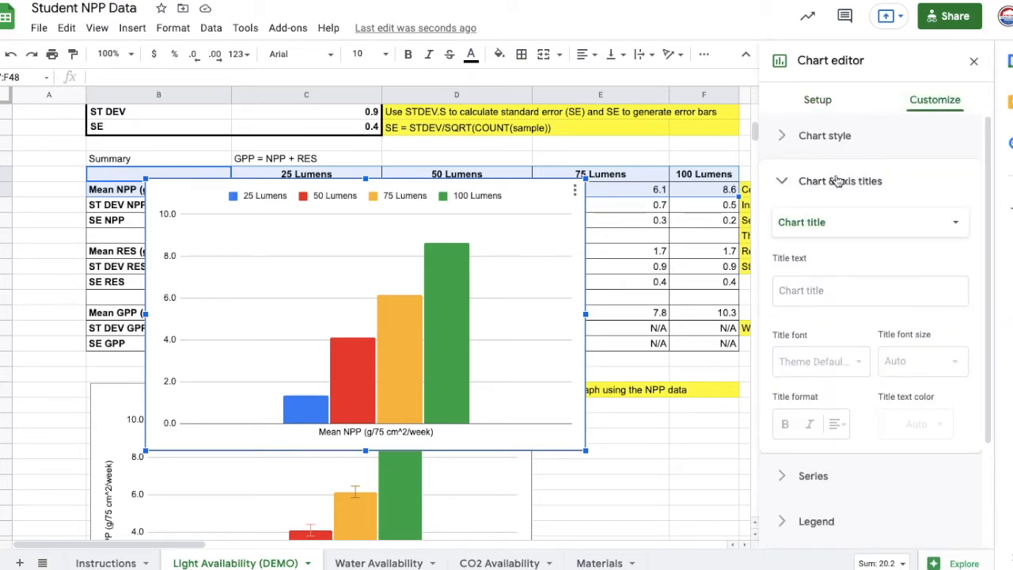
pyautogui.click(838, 225)
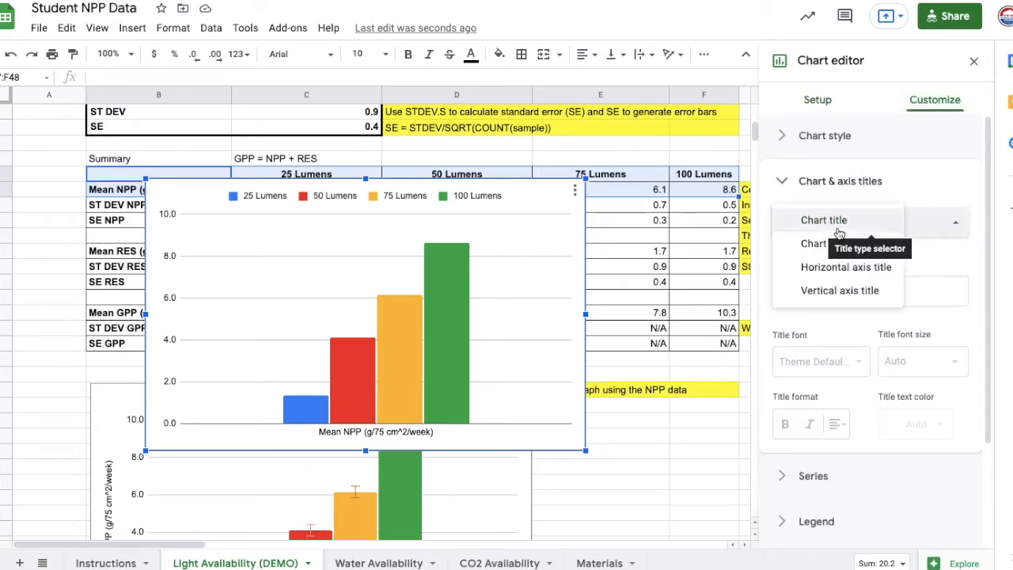
pyautogui.click(854, 272)
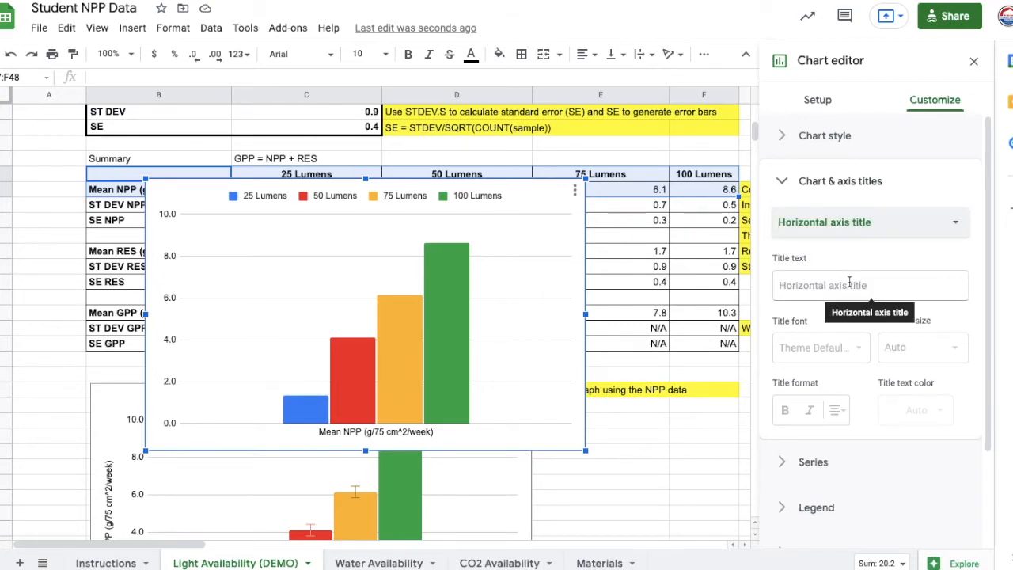
pyautogui.click(849, 284)
pyautogui.write('L')
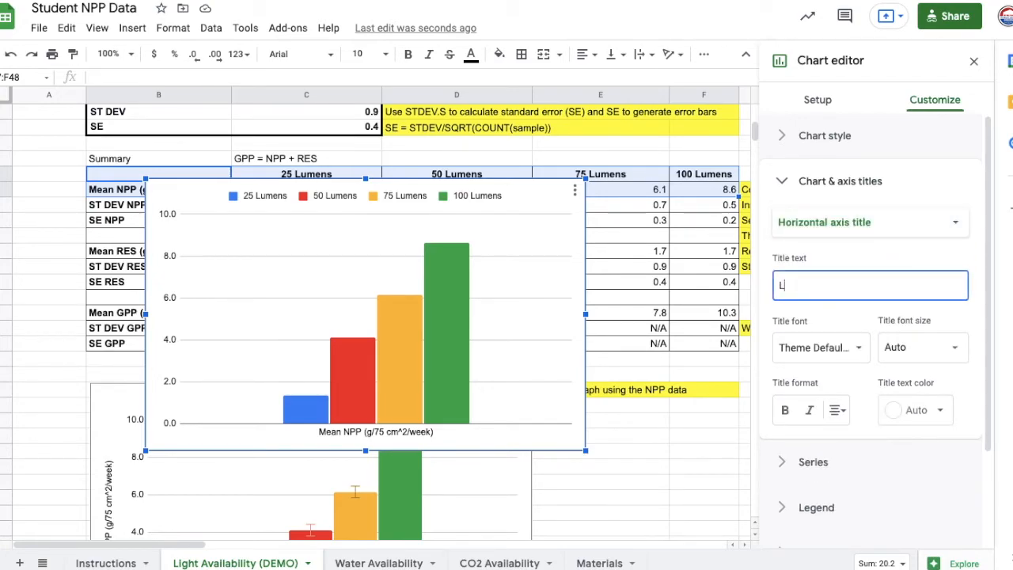
pyautogui.write('ight Availability')
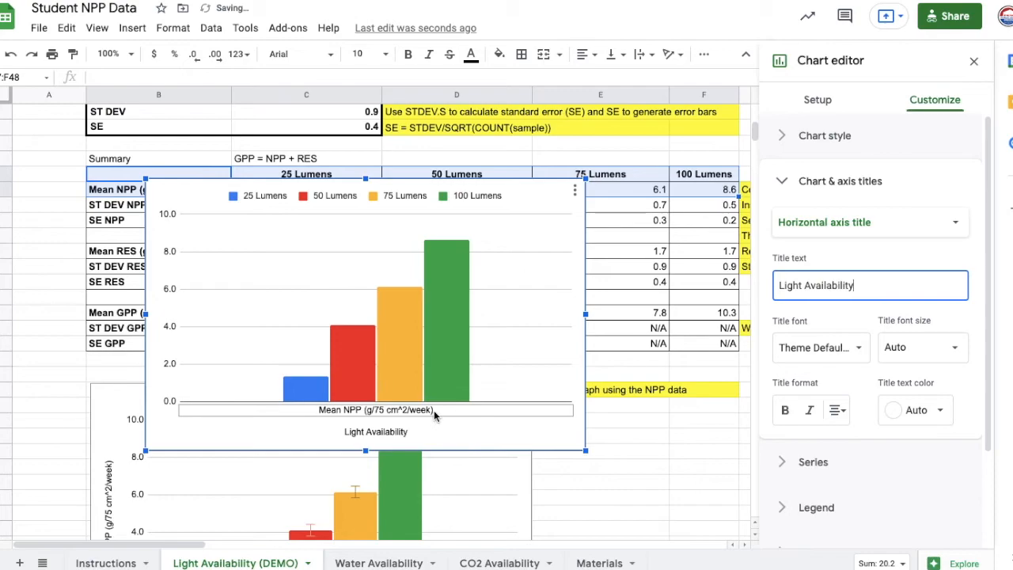
# - Hide the Mean NPP label under the chart's columns by setting the horizontal axis text color to white
pyautogui.click(330, 410)
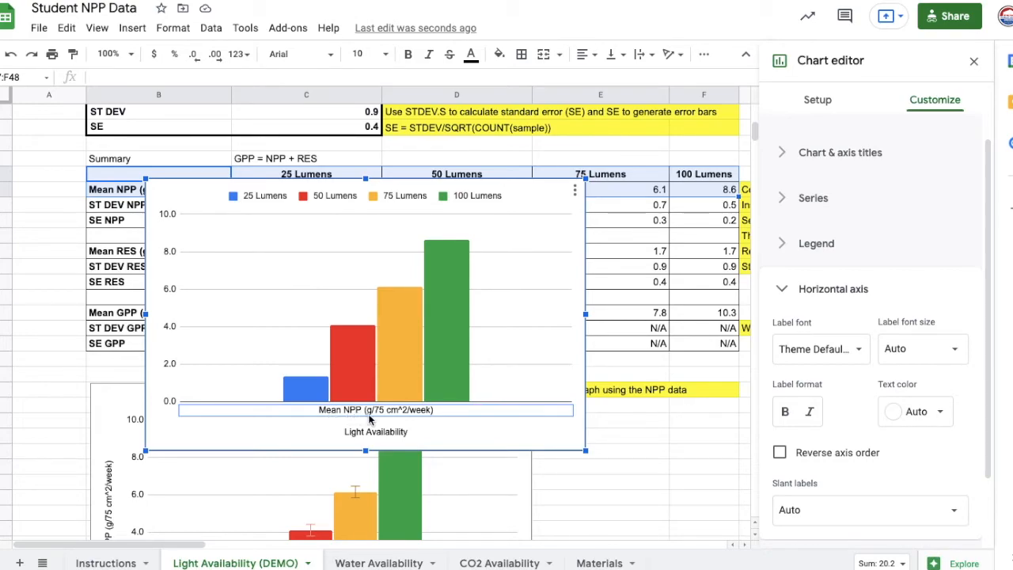
pyautogui.click(920, 412)
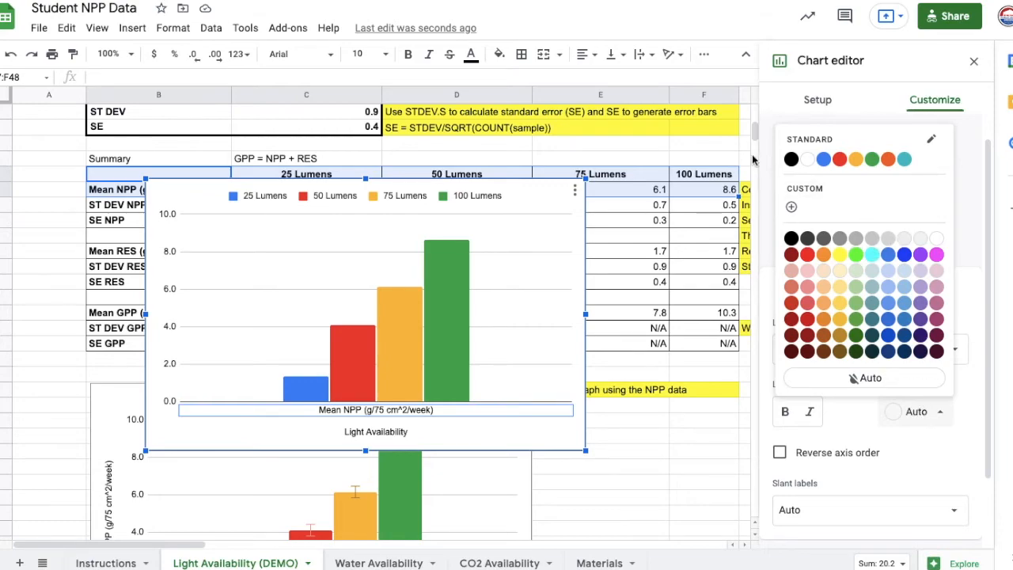
pyautogui.click(806, 160)
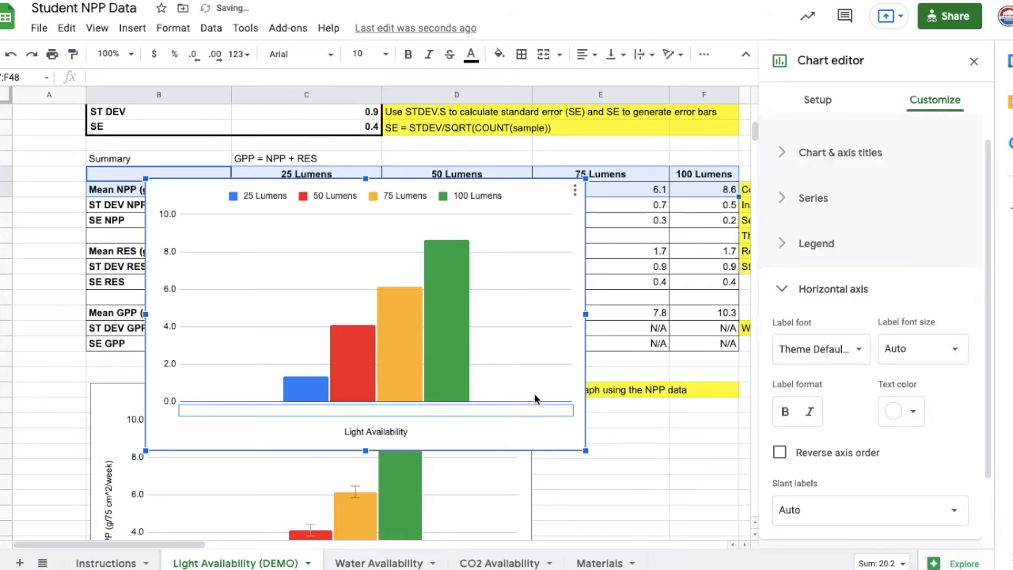
pyautogui.click(545, 440)
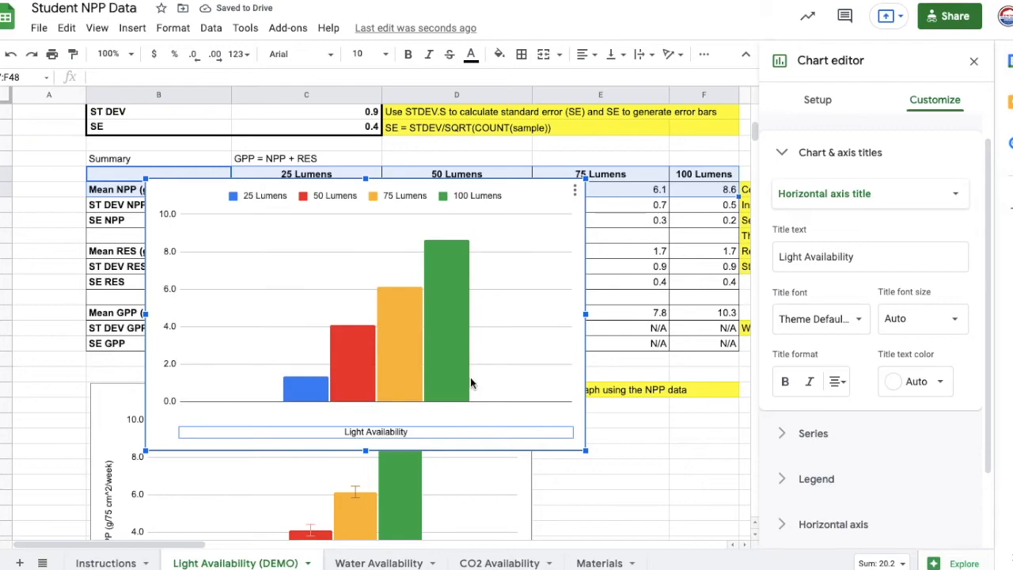
# - Move the chart off the summary table's row labels and copy the text "Mean NPP (g/75 cm^2/week)" from its cell
pyautogui.click(863, 202)
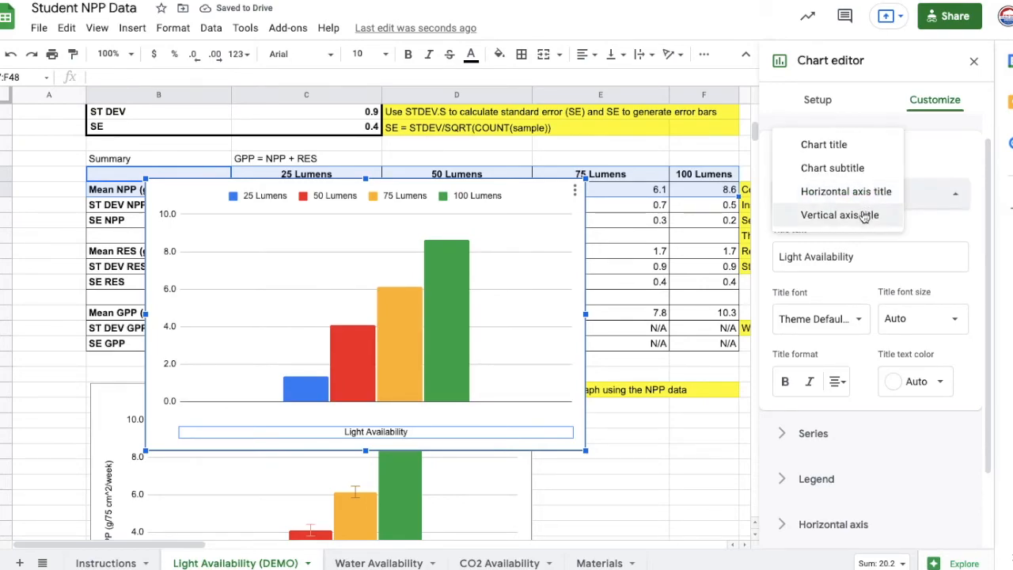
pyautogui.click(840, 215)
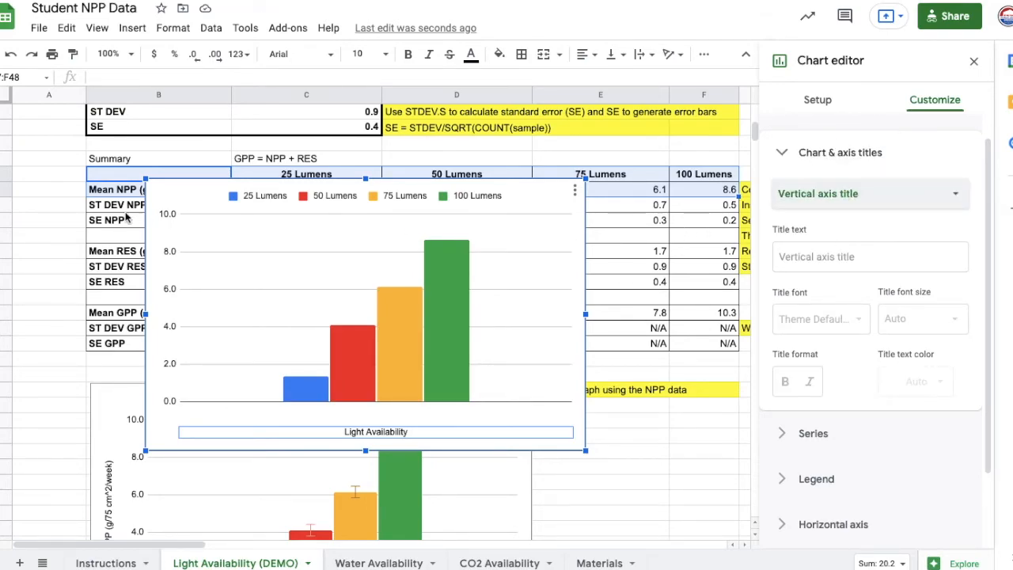
pyautogui.moveTo(183, 194); pyautogui.dragTo(326, 209)
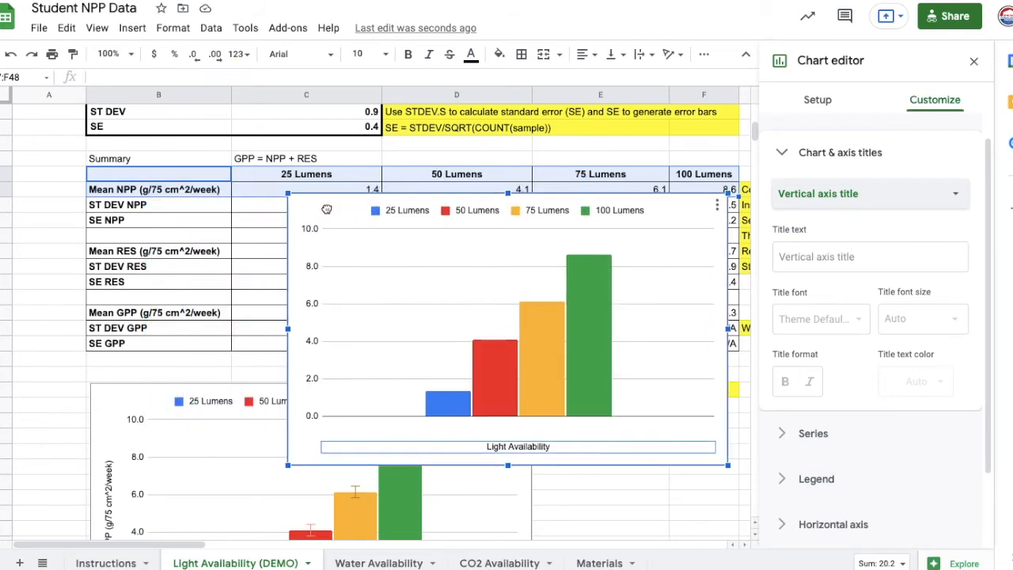
pyautogui.click(145, 194)
pyautogui.doubleClick(138, 192)
pyautogui.hotkey('ctrl', 'c')
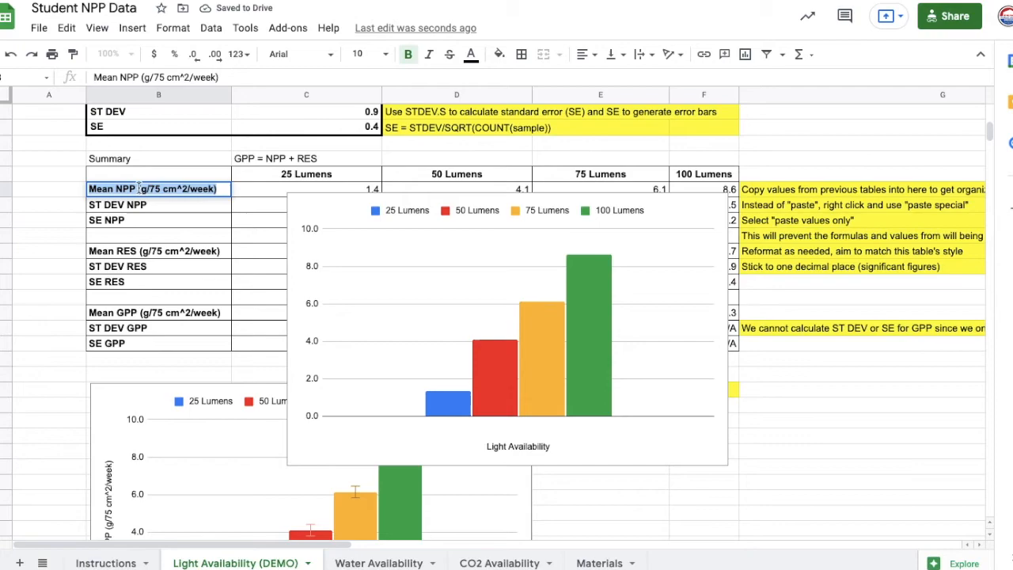
# - Set the chart's vertical axis title to the copied text "Mean NPP (g/75 cm^2/week)"
pyautogui.click(295, 221)
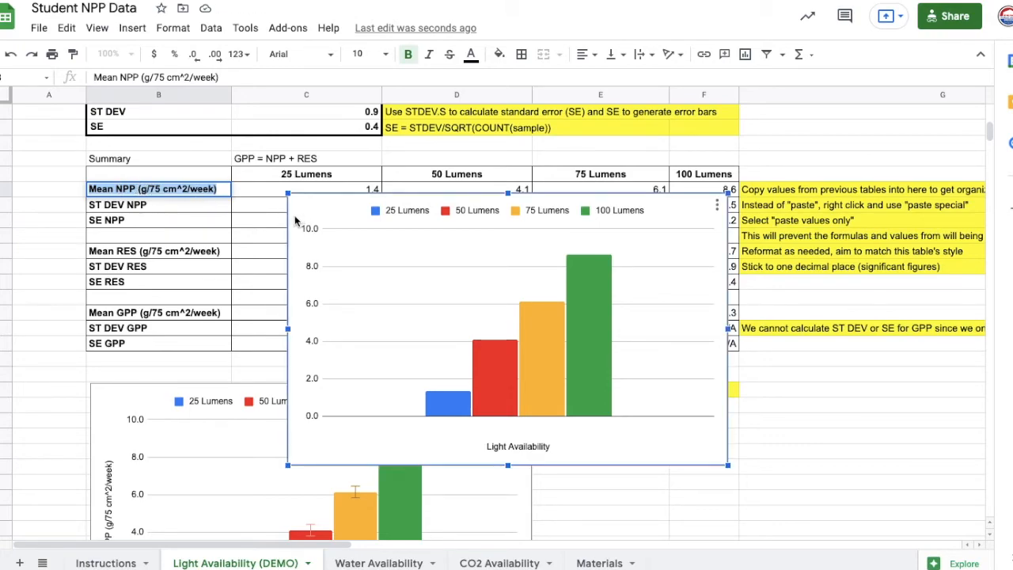
pyautogui.doubleClick(297, 446)
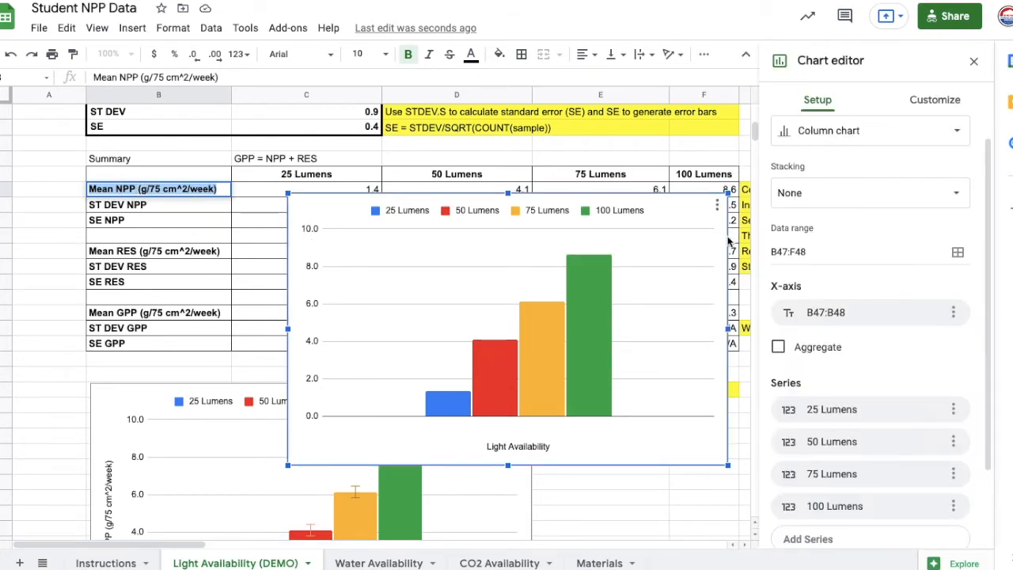
pyautogui.click(934, 99)
pyautogui.click(837, 184)
pyautogui.click(830, 284)
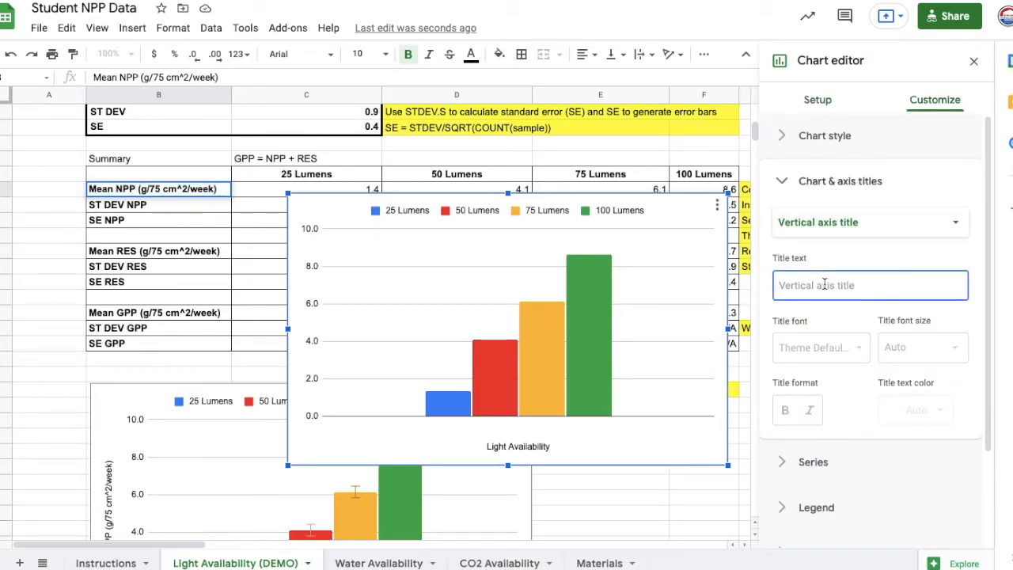
pyautogui.hotkey('ctrl', 'v')
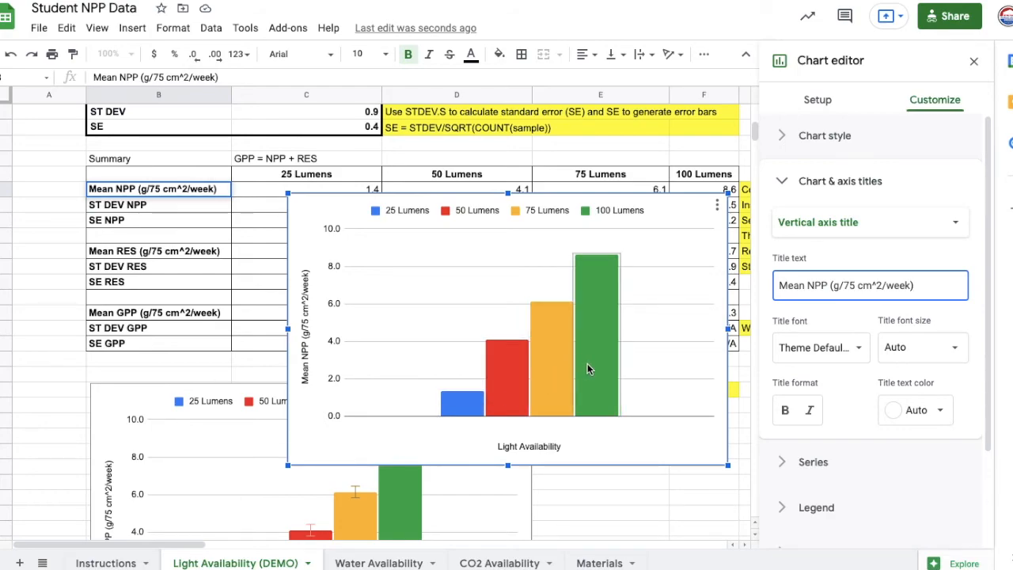
# - Review the chart's data range and series setup, and move the chart below the summary table's SE NPP row
pyautogui.click(817, 100)
pyautogui.scroll(-3, 868, 328)
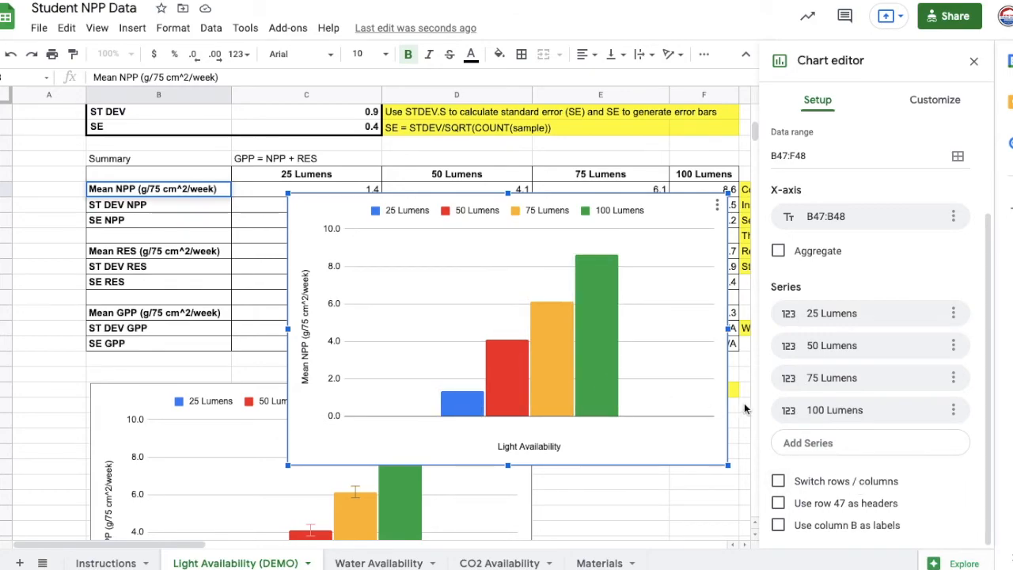
pyautogui.scroll(3, 846, 269)
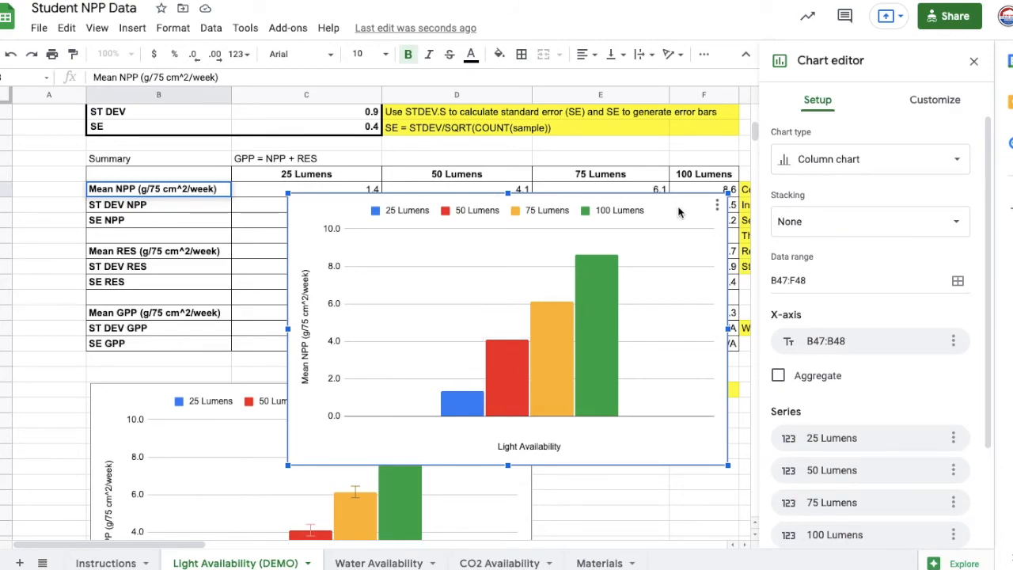
pyautogui.moveTo(694, 215); pyautogui.dragTo(661, 253)
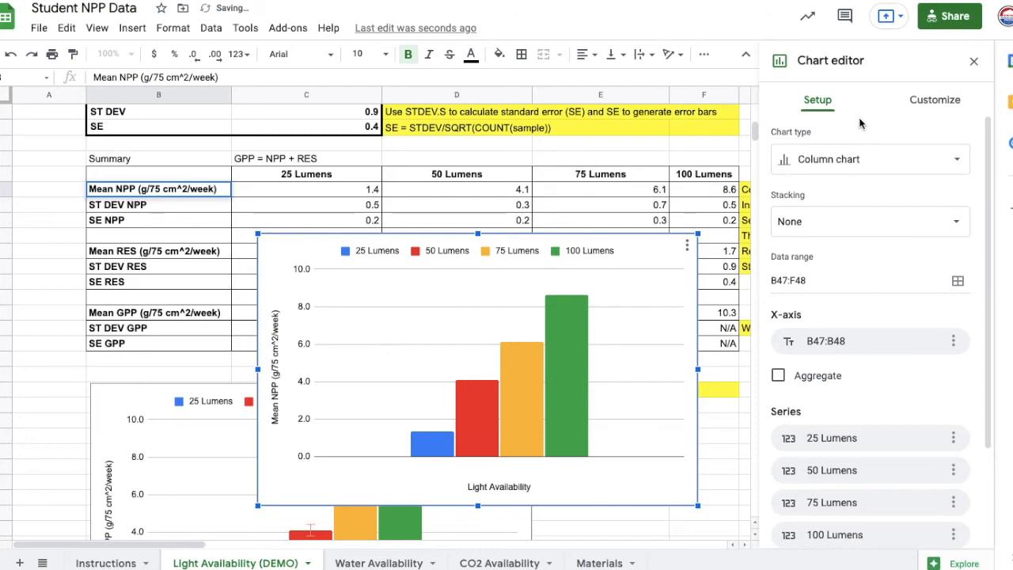
# - Turn on error bars for all series of the Mean NPP chart
pyautogui.click(940, 103)
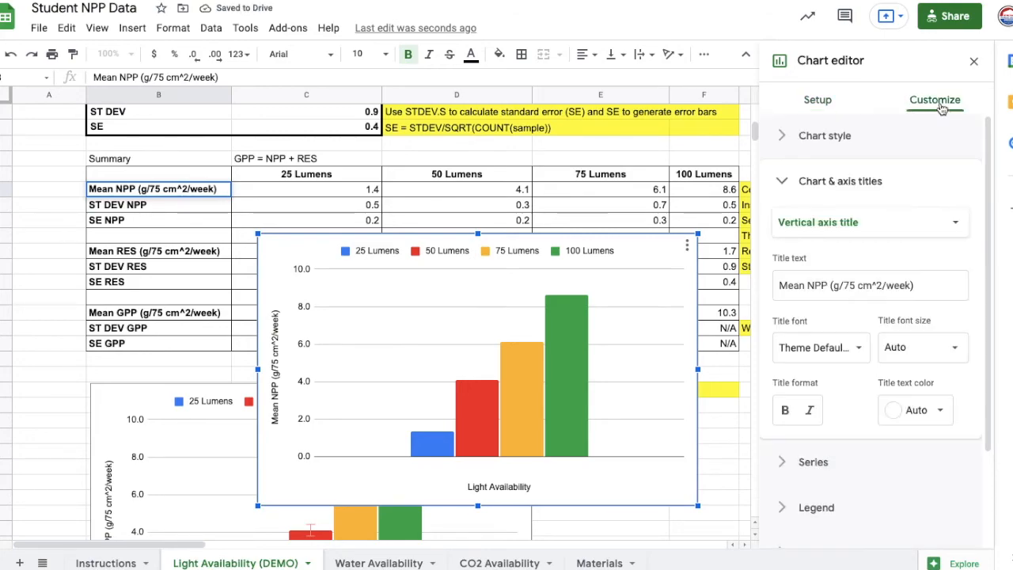
pyautogui.scroll(-3, 855, 277)
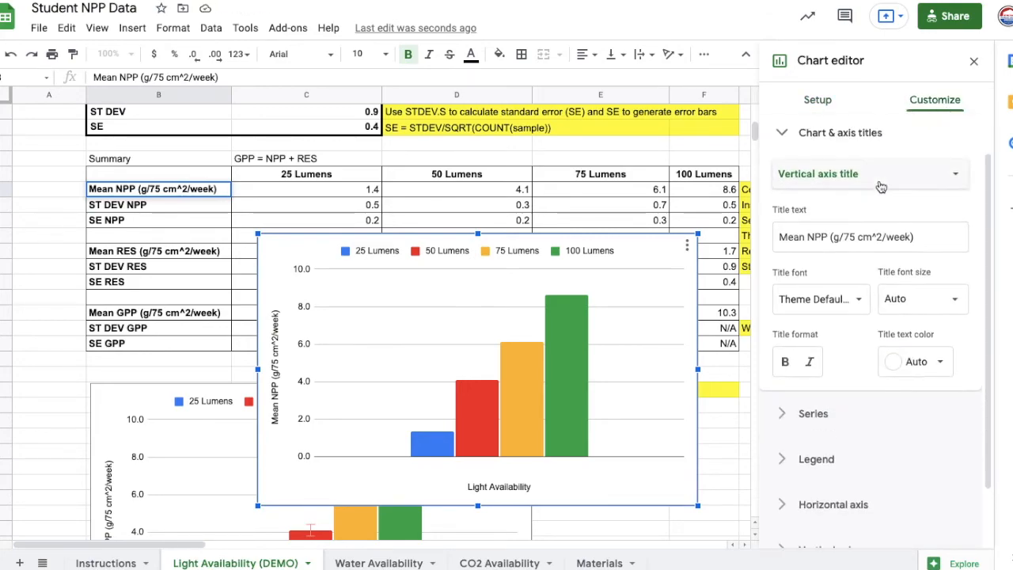
pyautogui.click(805, 339)
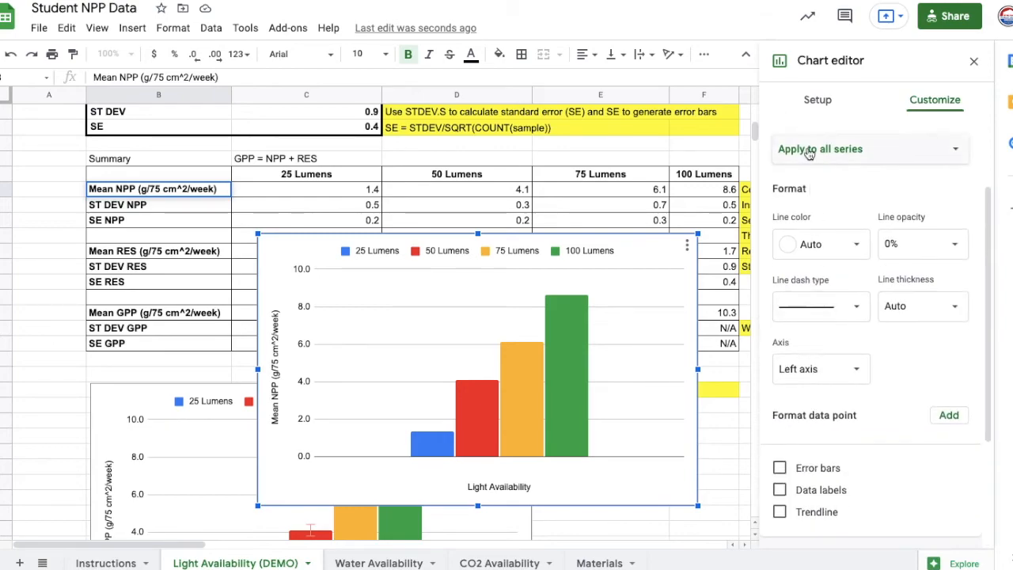
pyautogui.scroll(-1, 831, 210)
pyautogui.scroll(2, 839, 210)
pyautogui.scroll(-2, 815, 317)
pyautogui.click(780, 432)
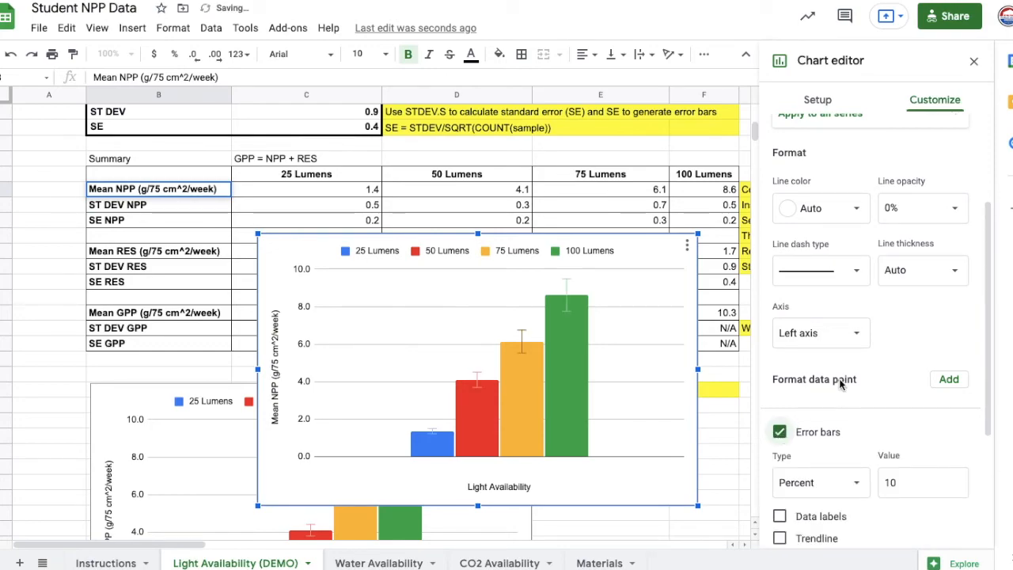
# - Change the error bar type for all series to Constant
pyautogui.scroll(-3, 823, 380)
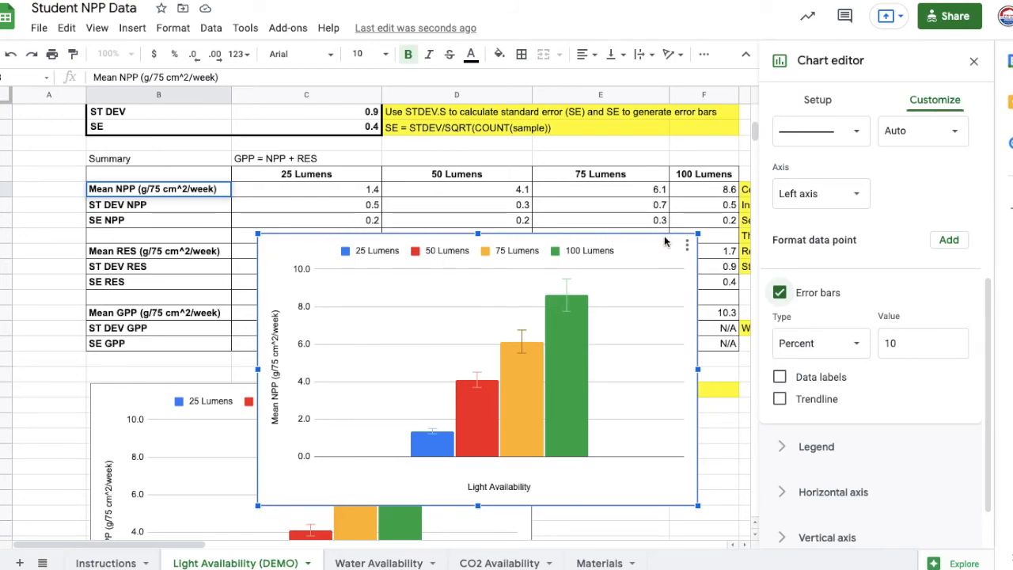
pyautogui.click(823, 349)
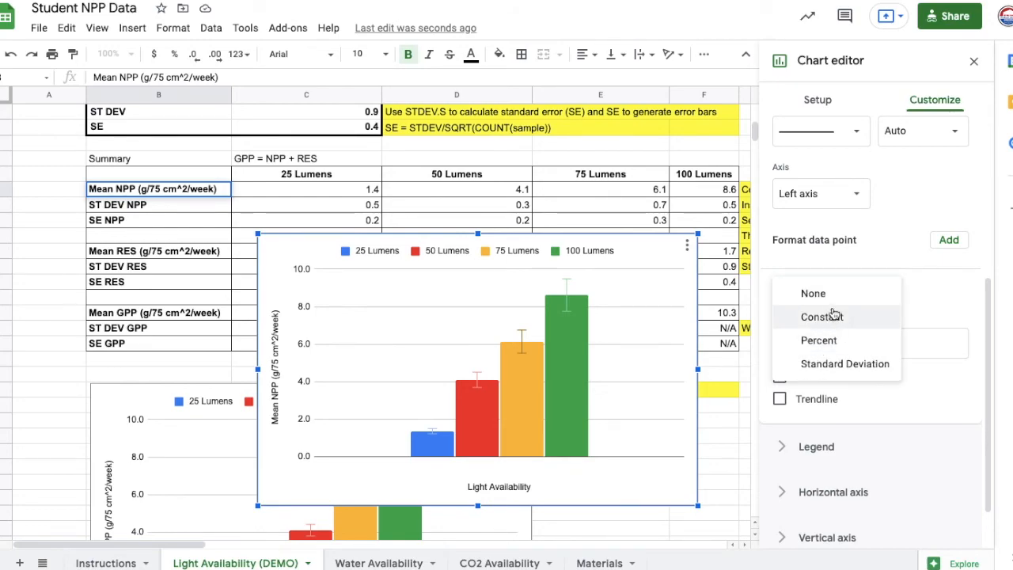
pyautogui.click(835, 318)
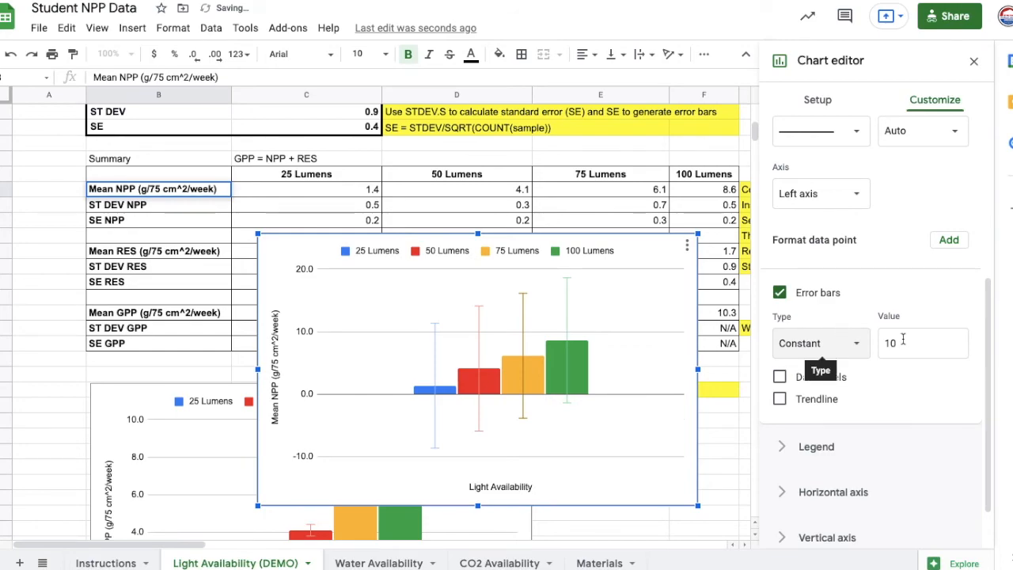
# - Set the 25 Lumens series' constant error bar value to 0.2, matching its SE NPP
pyautogui.click(443, 390)
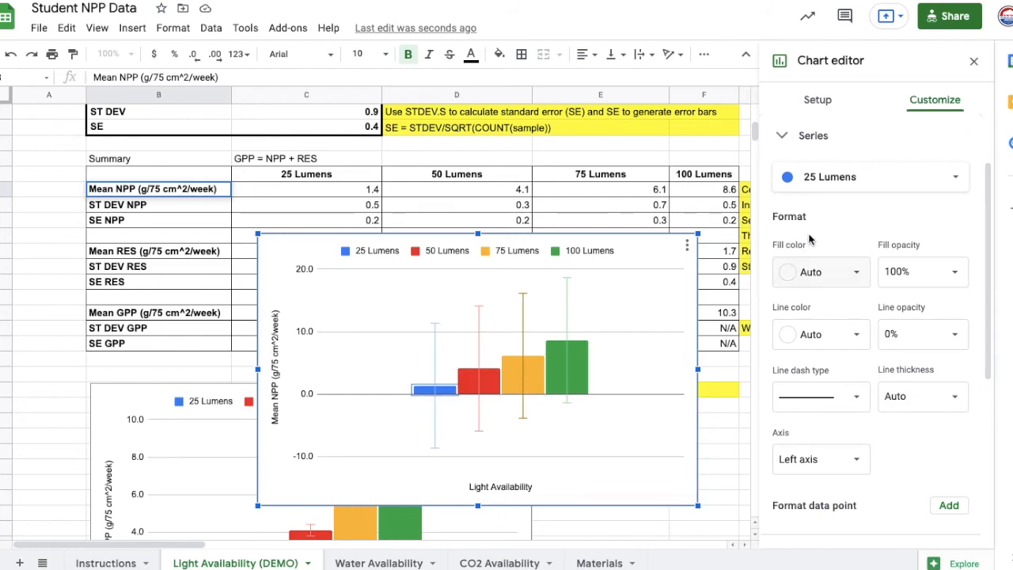
pyautogui.scroll(-1, 819, 223)
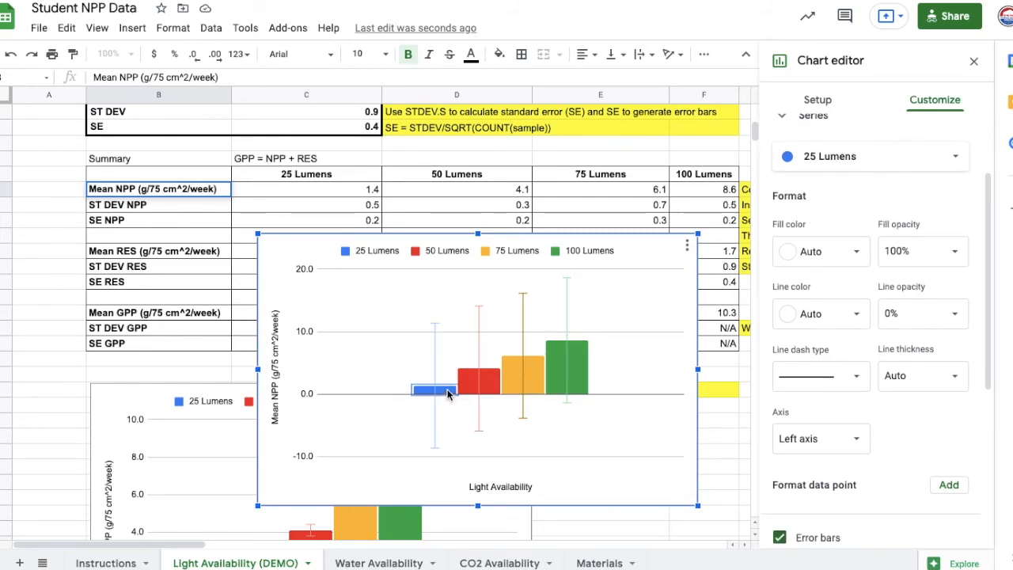
pyautogui.scroll(-5, 783, 237)
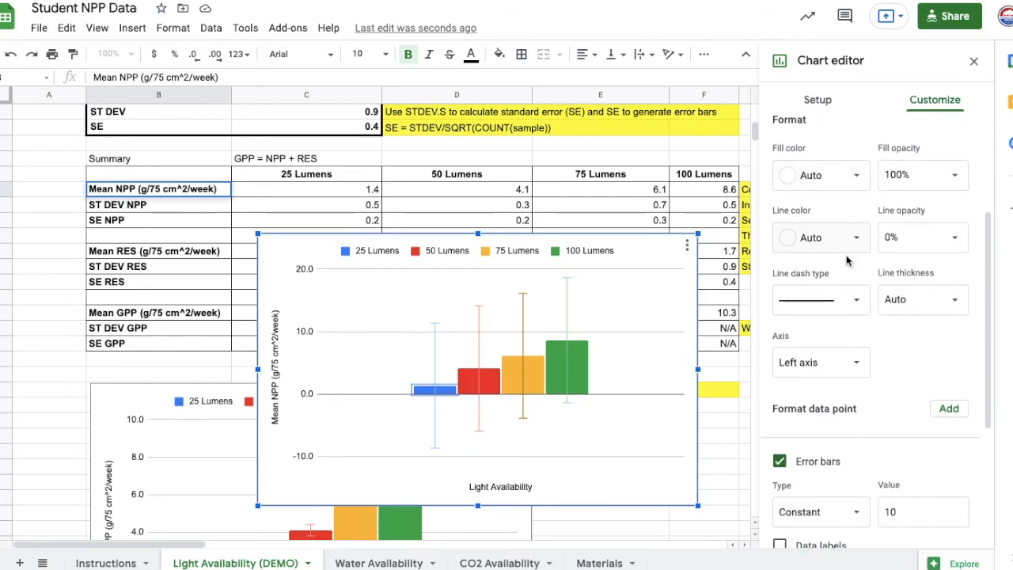
pyautogui.doubleClick(898, 402)
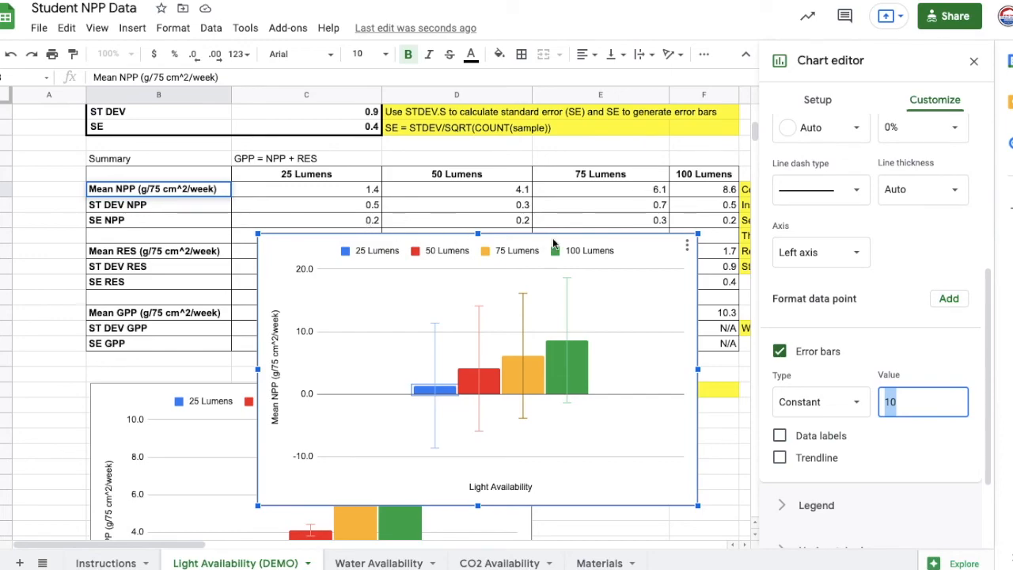
pyautogui.write('0.2')
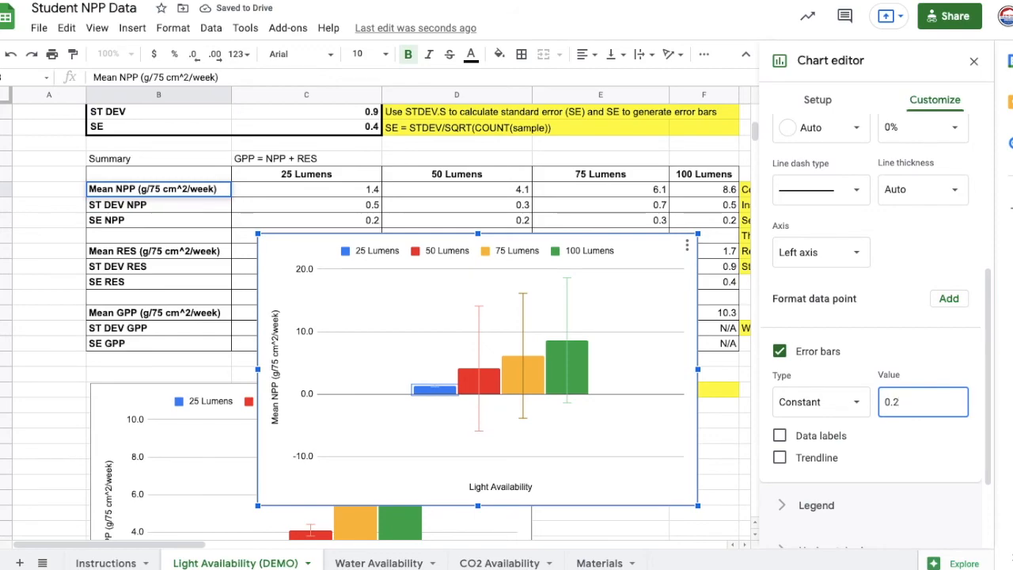
# - Set the 50 Lumens series' constant error bar value to 0.2, matching its SE NPP
pyautogui.click(484, 375)
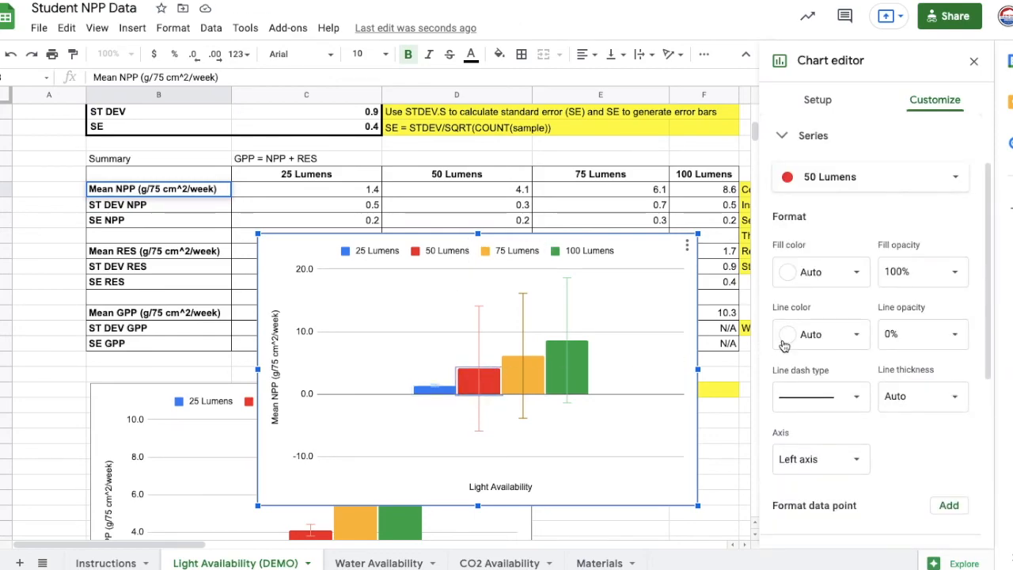
pyautogui.scroll(-3, 909, 275)
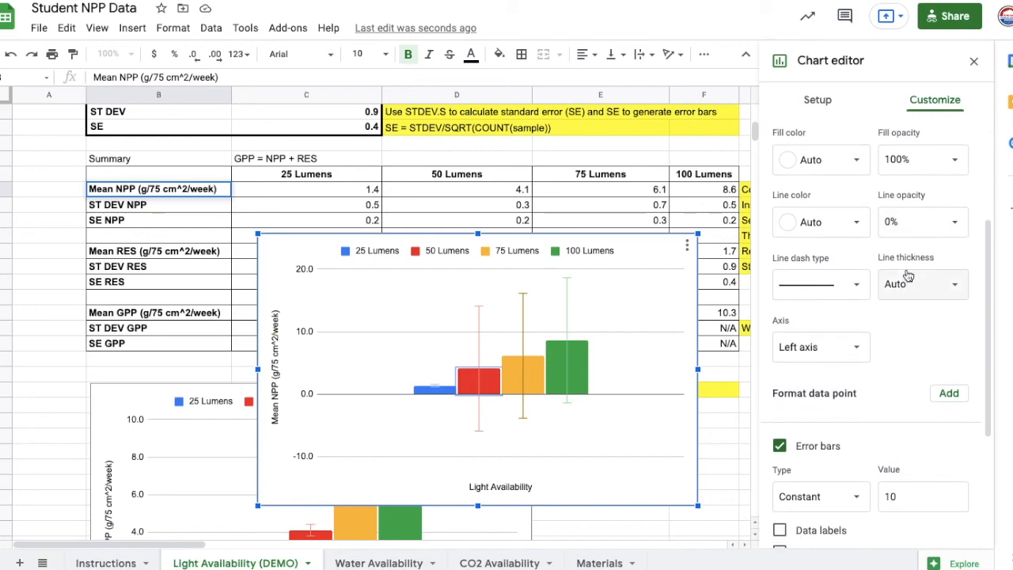
pyautogui.scroll(-2, 908, 274)
pyautogui.click(890, 402)
pyautogui.moveTo(889, 405); pyautogui.dragTo(884, 406)
pyautogui.write('0.2')
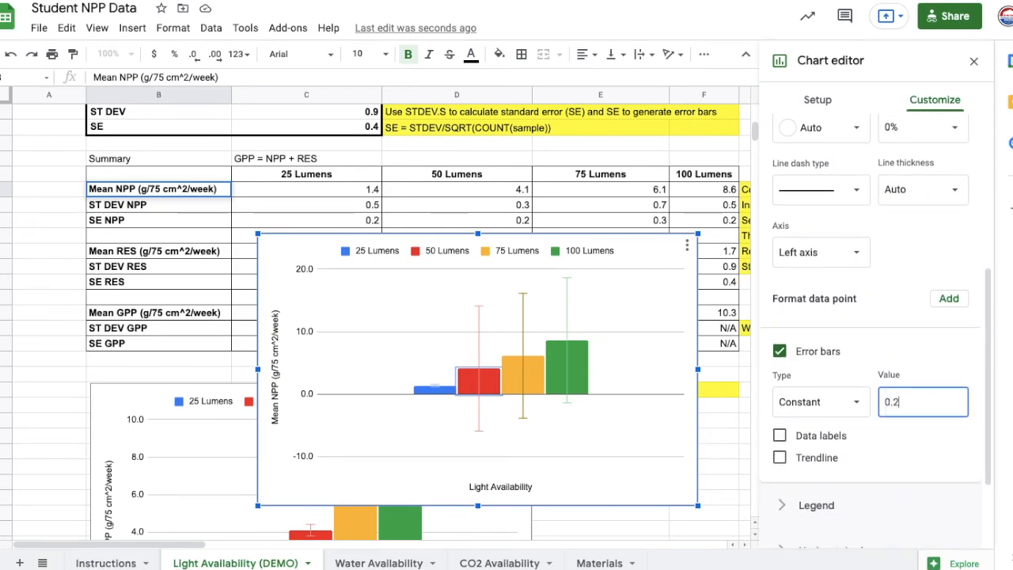
# - Set the 75 Lumens series' constant error bar value to 0.3, matching its SE NPP
pyautogui.click(522, 393)
pyautogui.scroll(-2, 839, 301)
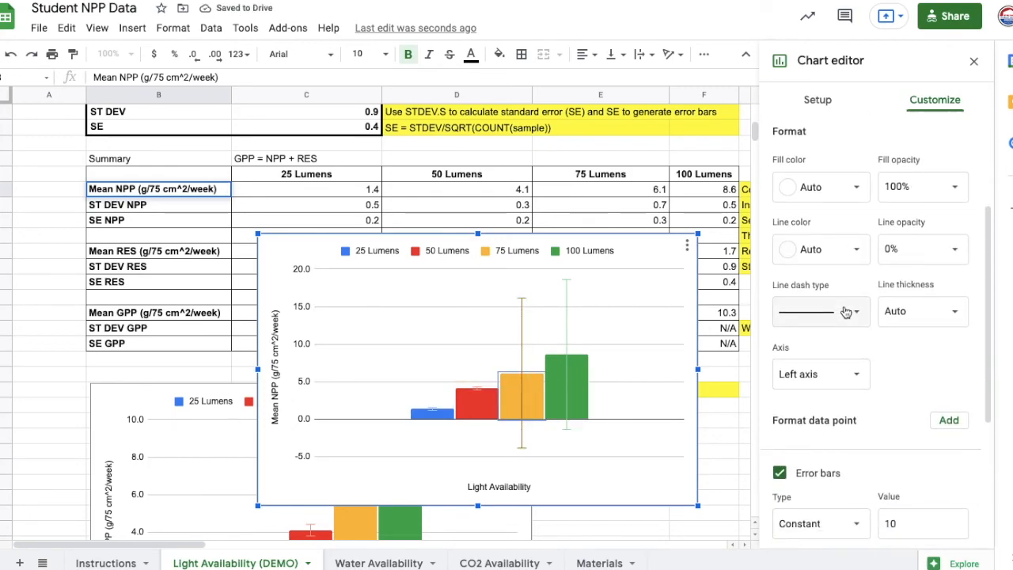
pyautogui.doubleClick(897, 449)
pyautogui.write('0')
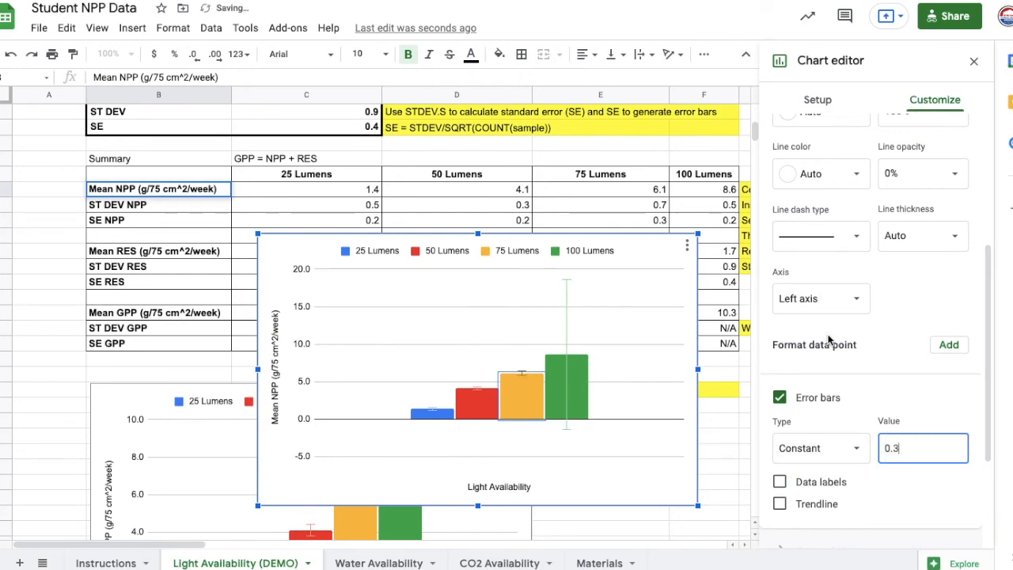
# - Set the 100 Lumens series' constant error bar value to 0.2, matching its SE NPP
pyautogui.click(570, 382)
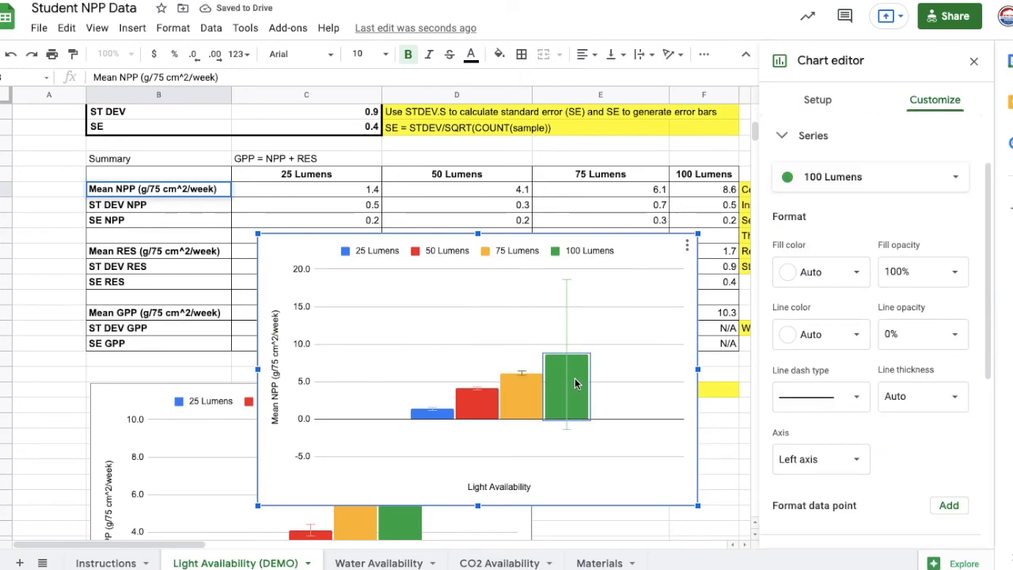
pyautogui.scroll(-2, 903, 470)
pyautogui.doubleClick(887, 501)
pyautogui.write('0.2')
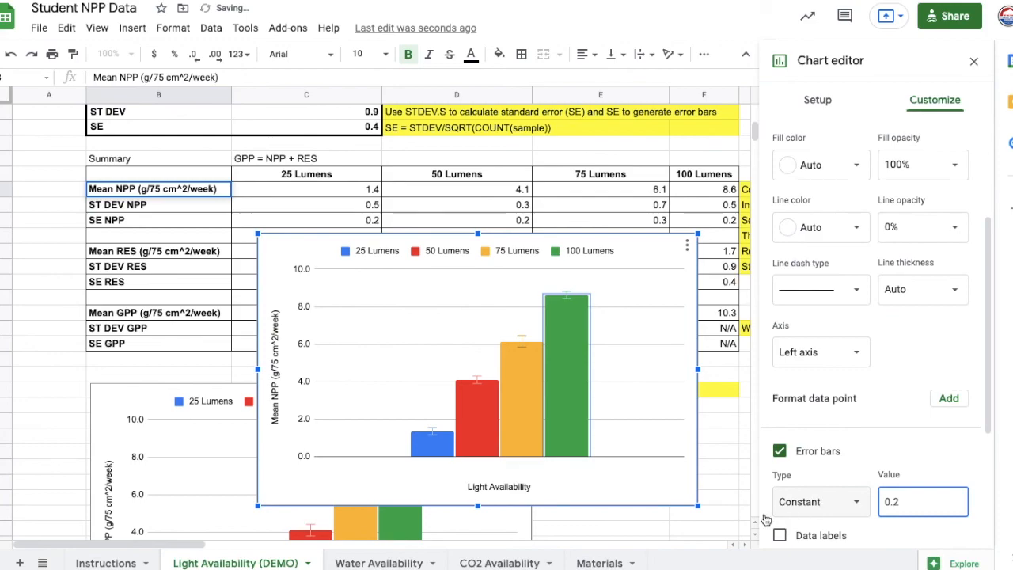
pyautogui.click(673, 501)
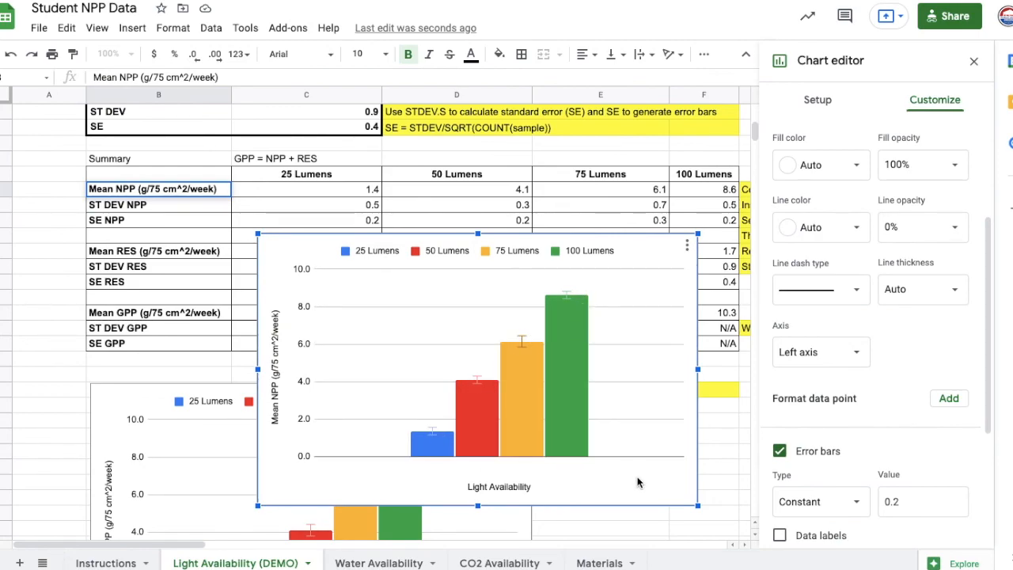
# - Switch to the NPP Student Submission Template in Google Docs and review the submission instructions, rubric, and example table and figure with their captions
pyautogui.click(506, 0)
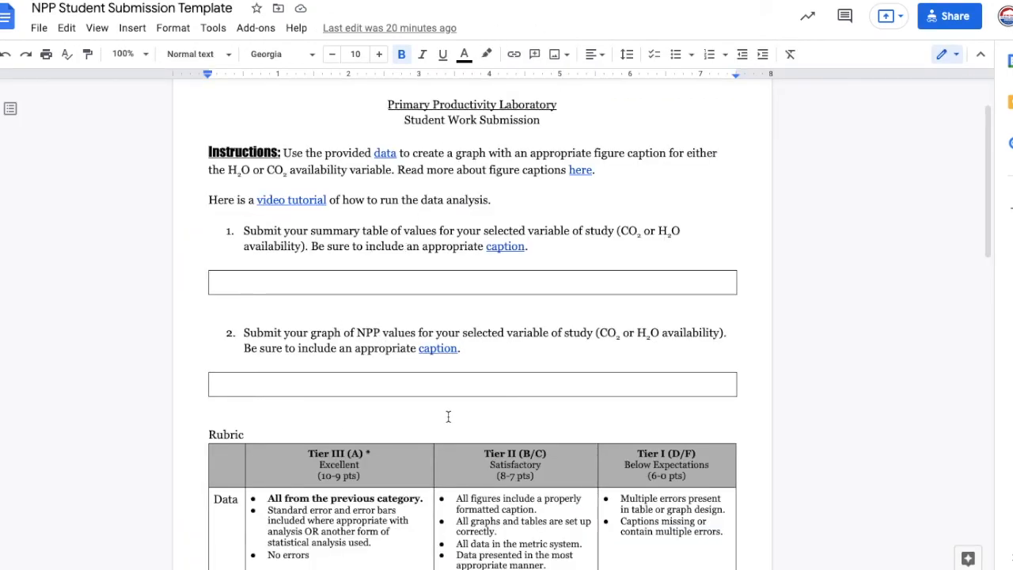
pyautogui.scroll(-10, 448, 416)
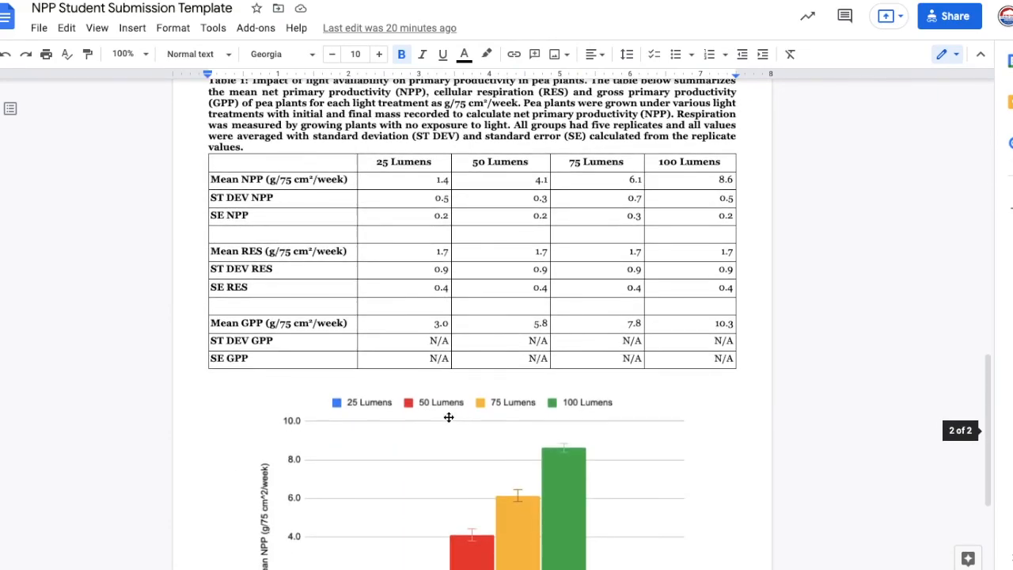
pyautogui.scroll(1, 448, 416)
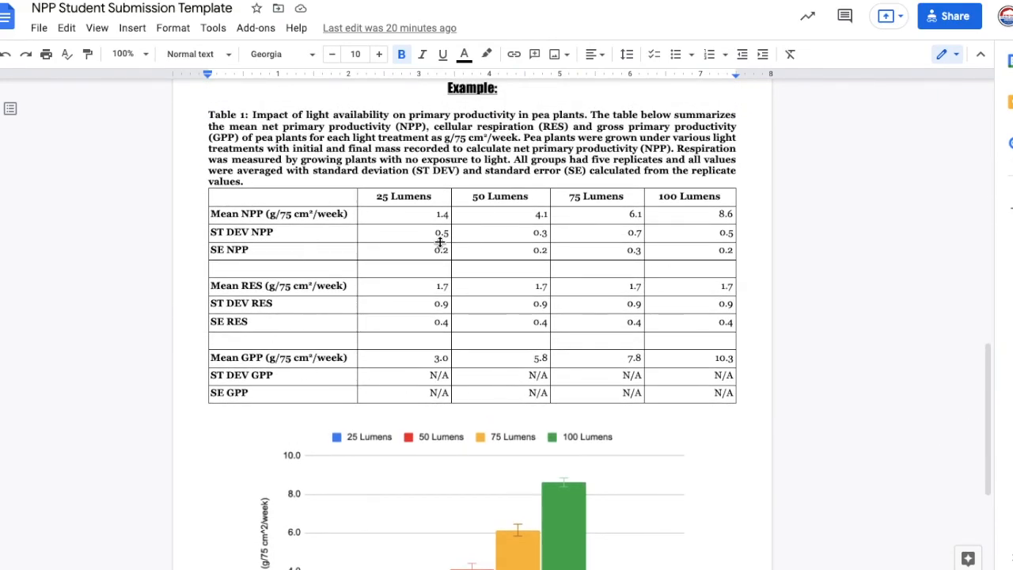
pyautogui.scroll(-3, 440, 242)
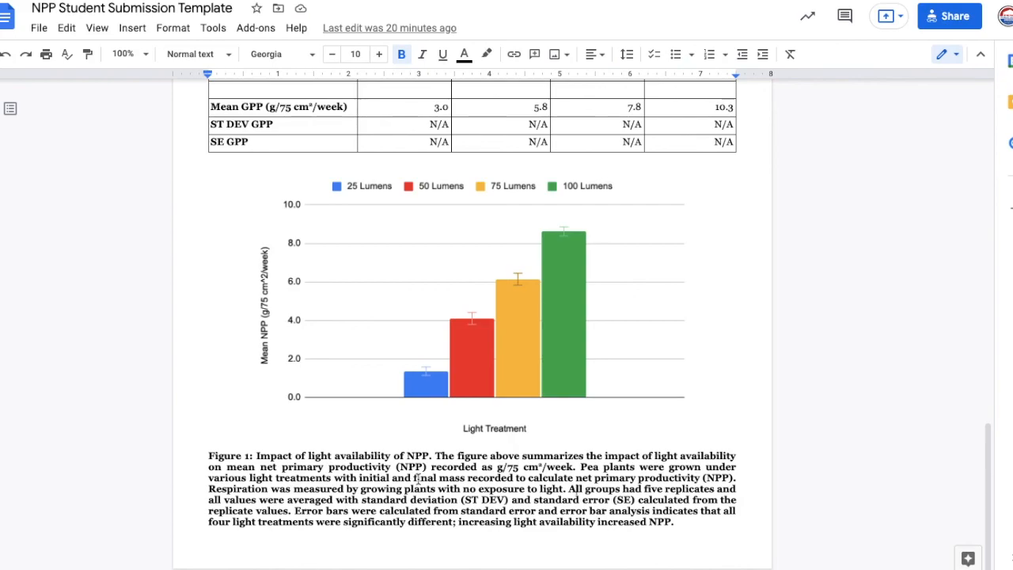
pyautogui.scroll(5, 417, 478)
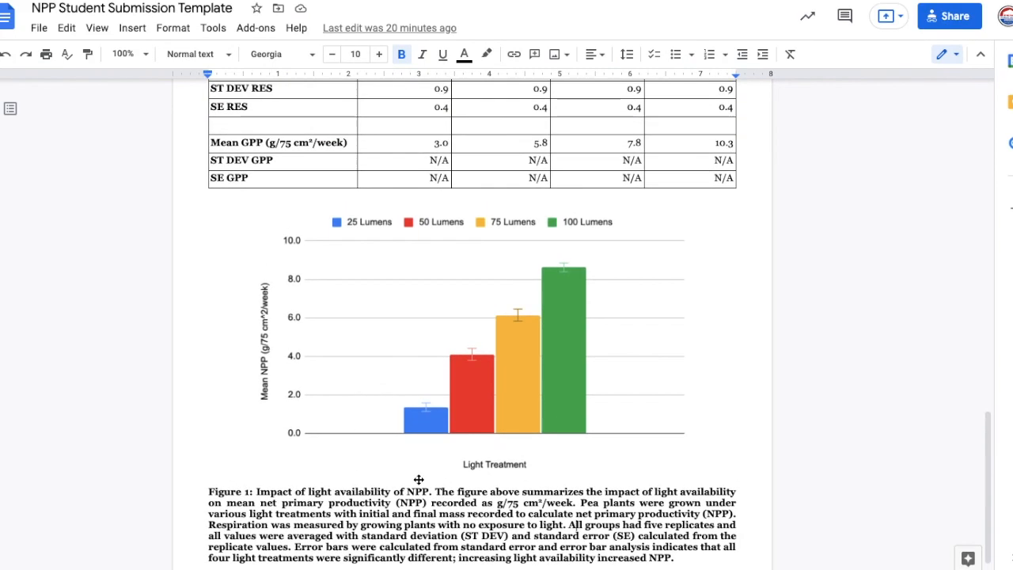
pyautogui.scroll(15, 418, 479)
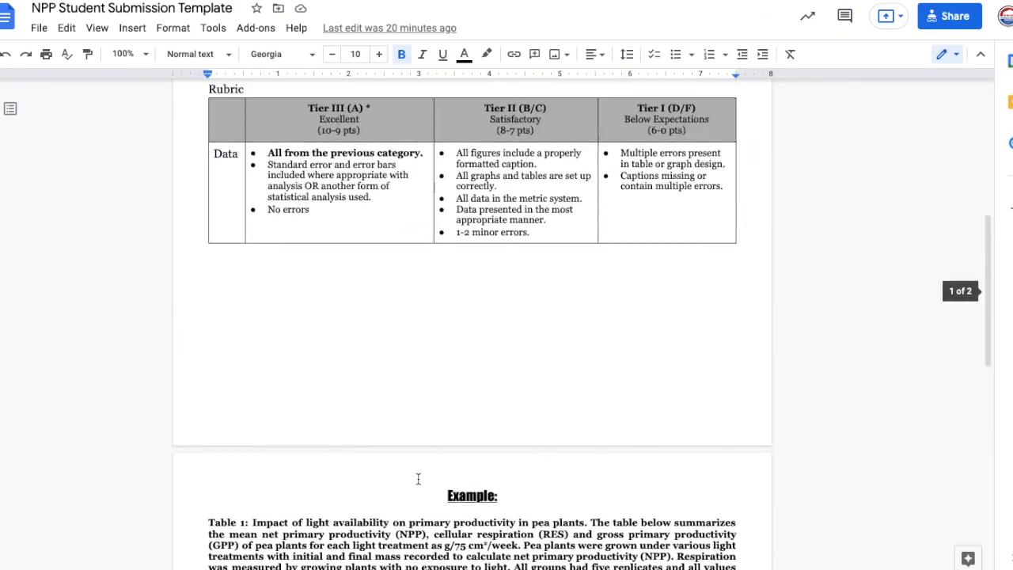
pyautogui.scroll(1, 418, 478)
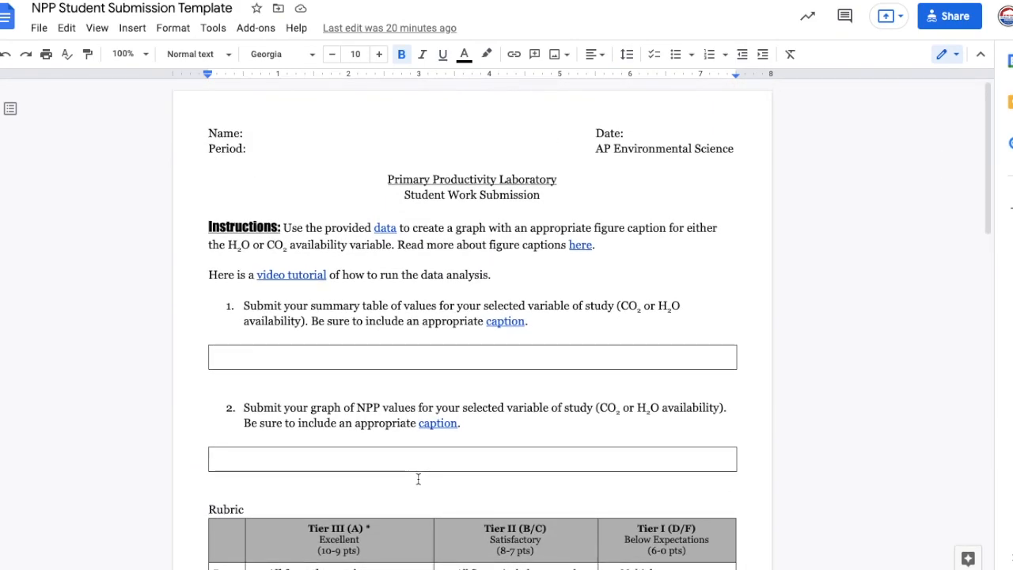